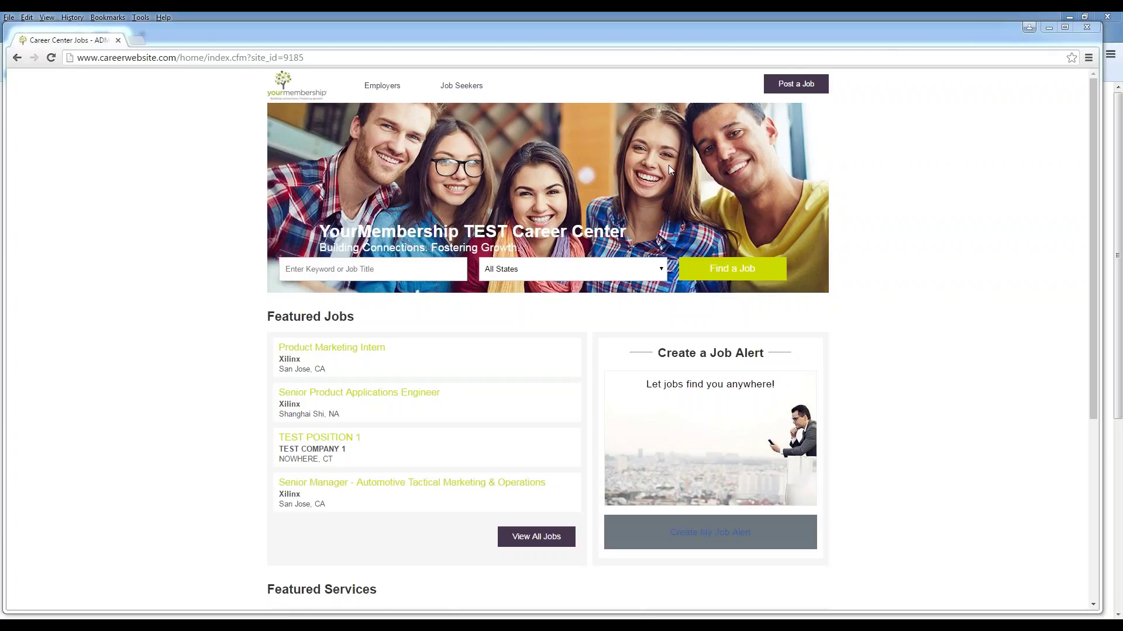
Enter 'Test position' as the job search keyword with Connecticut as the state.
{"action": "left_click", "coordinate": [345, 274]}
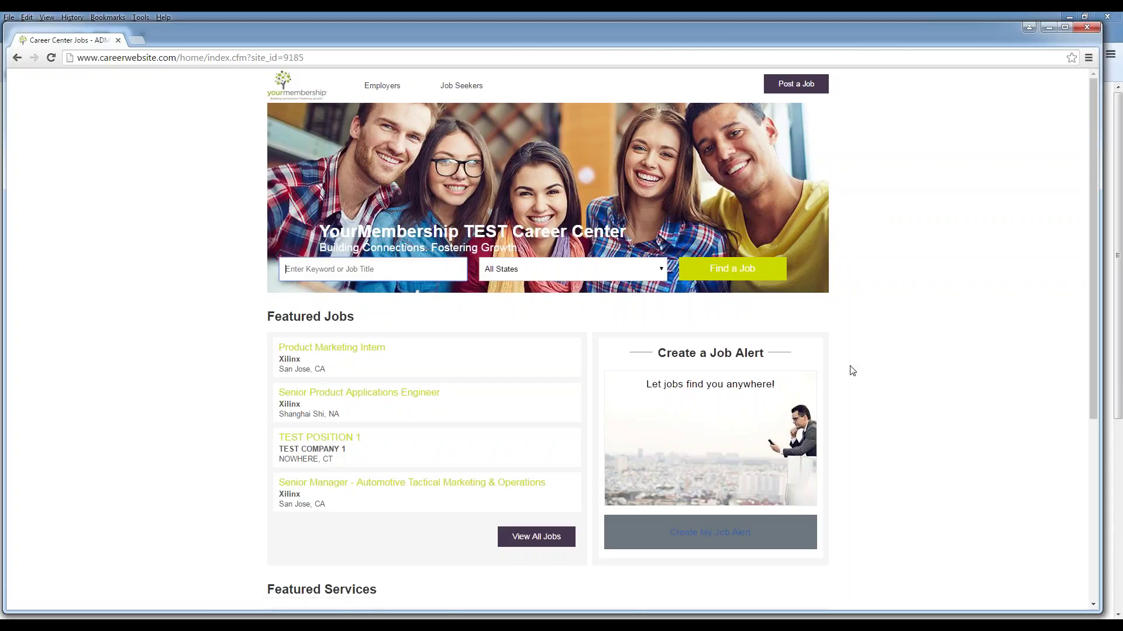
{"action": "scroll", "coordinate": [857, 388], "scroll_direction": "down", "scroll_amount": 5}
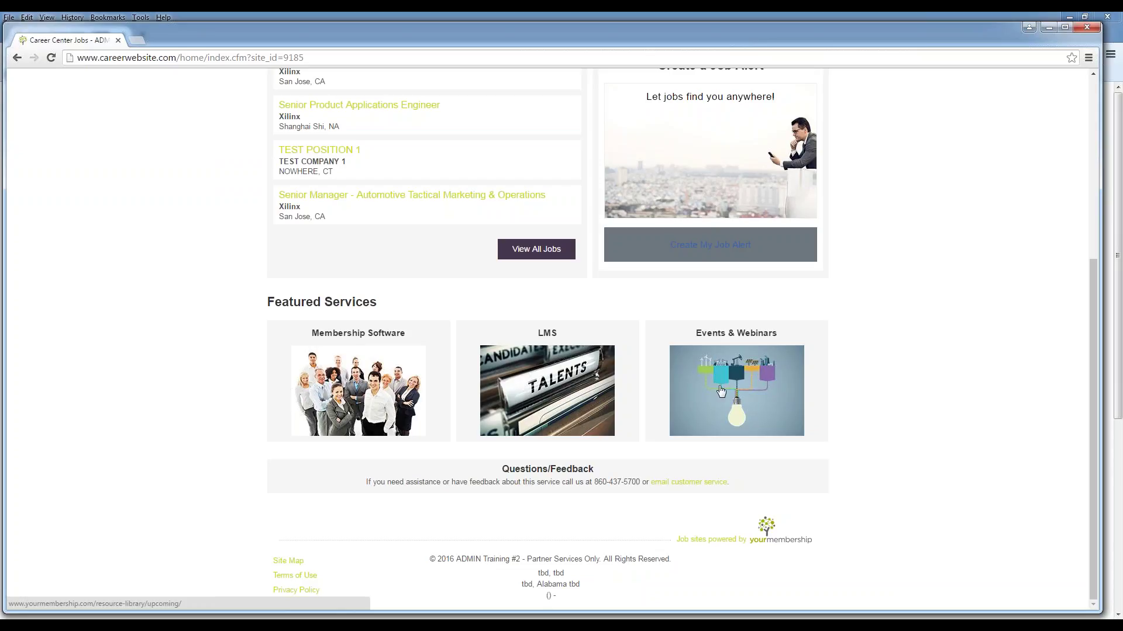
{"action": "scroll", "coordinate": [854, 321], "scroll_direction": "up", "scroll_amount": 5}
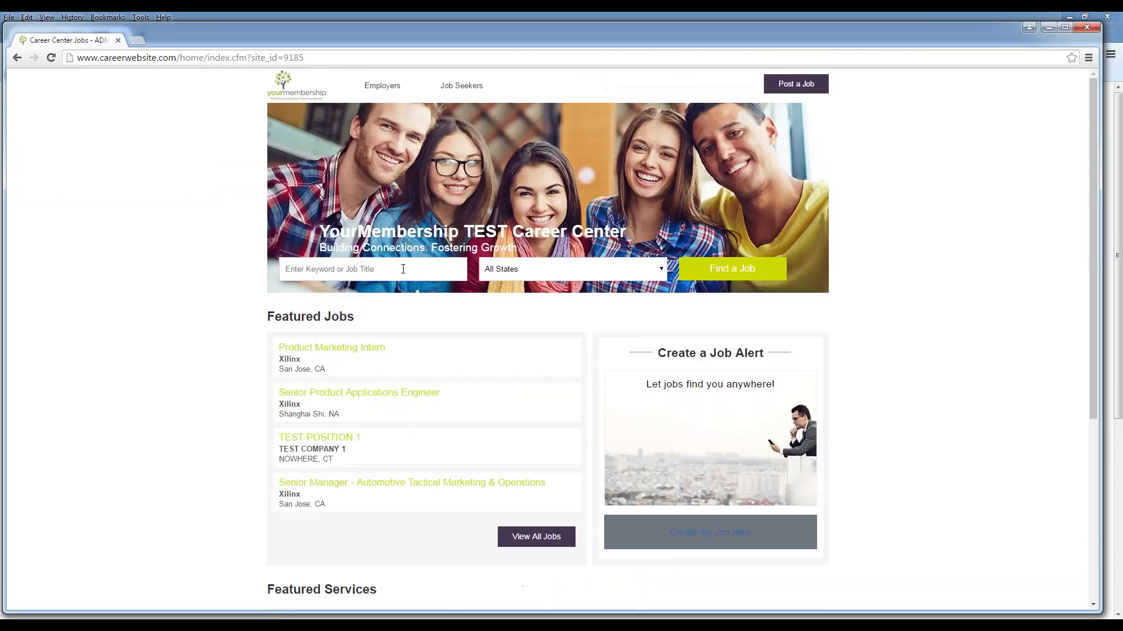
{"action": "left_click", "coordinate": [403, 269]}
{"action": "type", "text": "Test position"}
{"action": "left_click", "coordinate": [640, 274]}
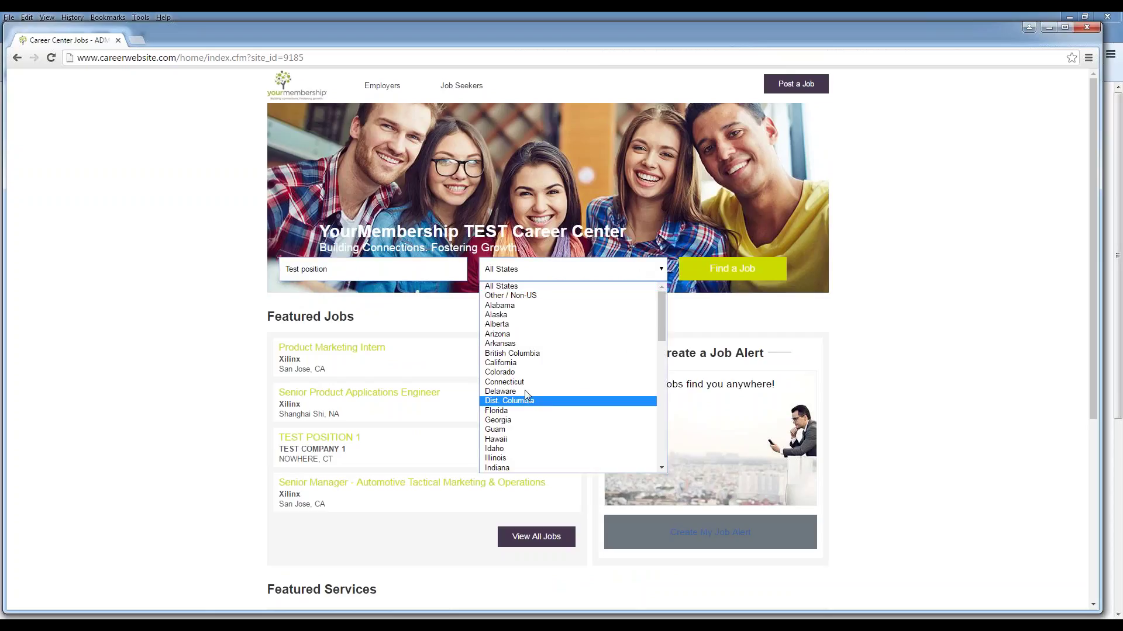
{"action": "left_click", "coordinate": [510, 381]}
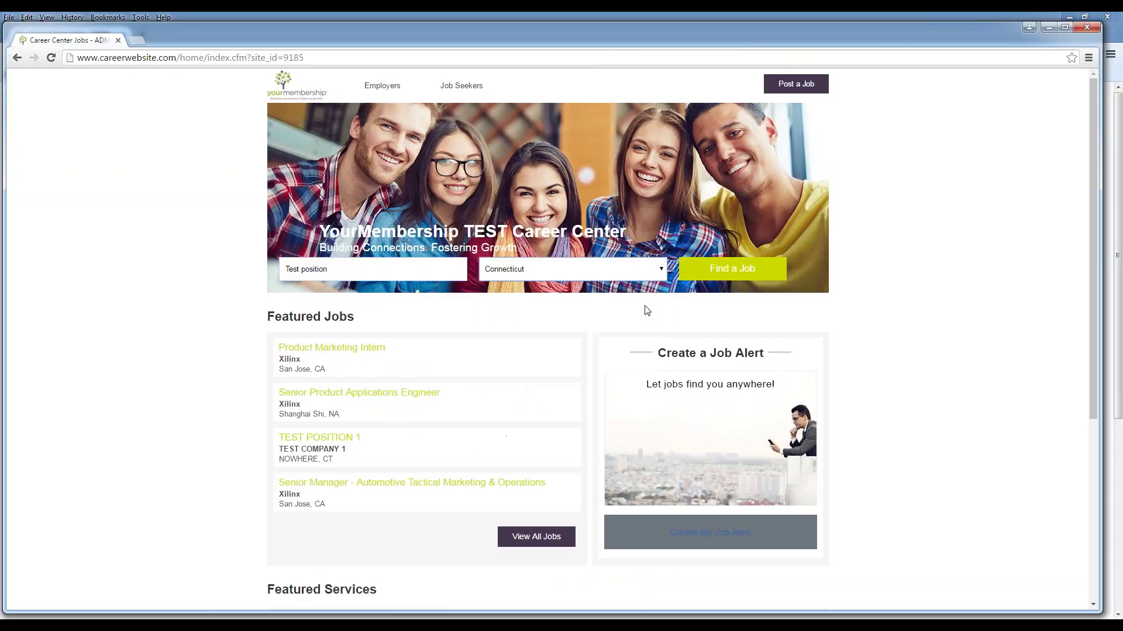
Run the search and start an application for TEST POSITION 1.
{"action": "left_click", "coordinate": [725, 278]}
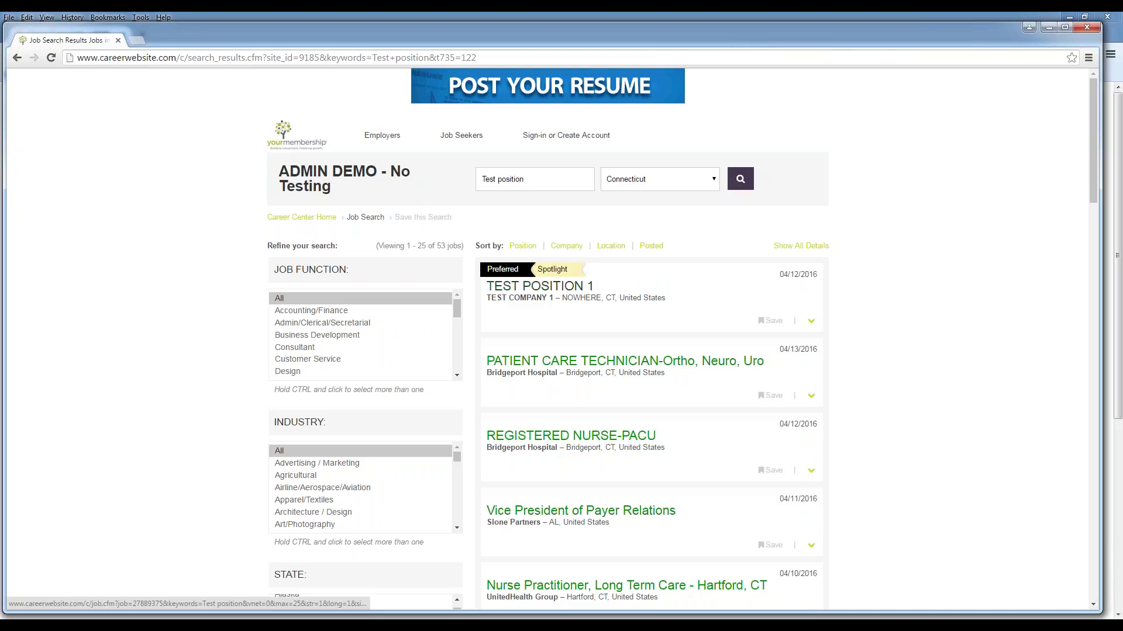
{"action": "left_click", "coordinate": [555, 287]}
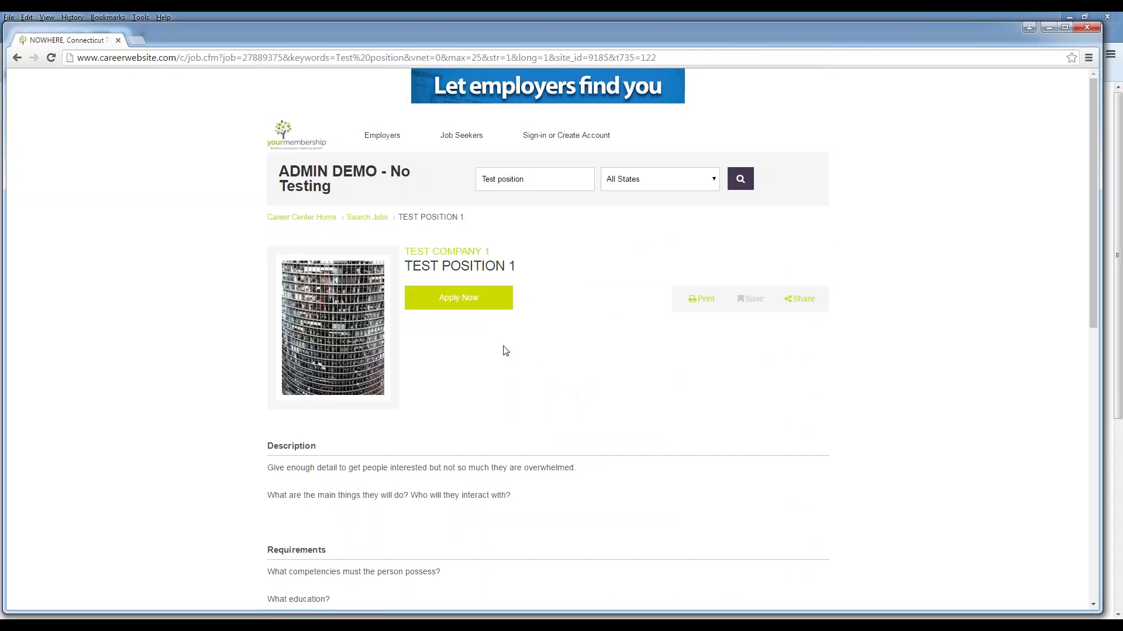
{"action": "left_click", "coordinate": [469, 301]}
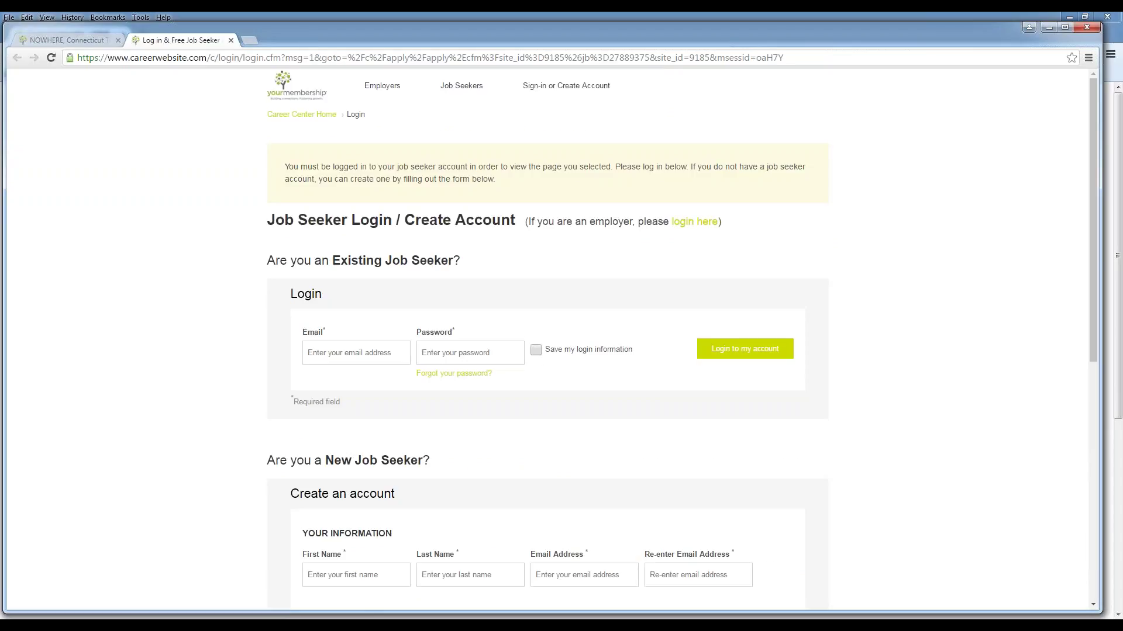
Log in with the job seeker's saved e-mail address and account password.
{"action": "left_click", "coordinate": [358, 359]}
{"action": "type", "text": "m"}
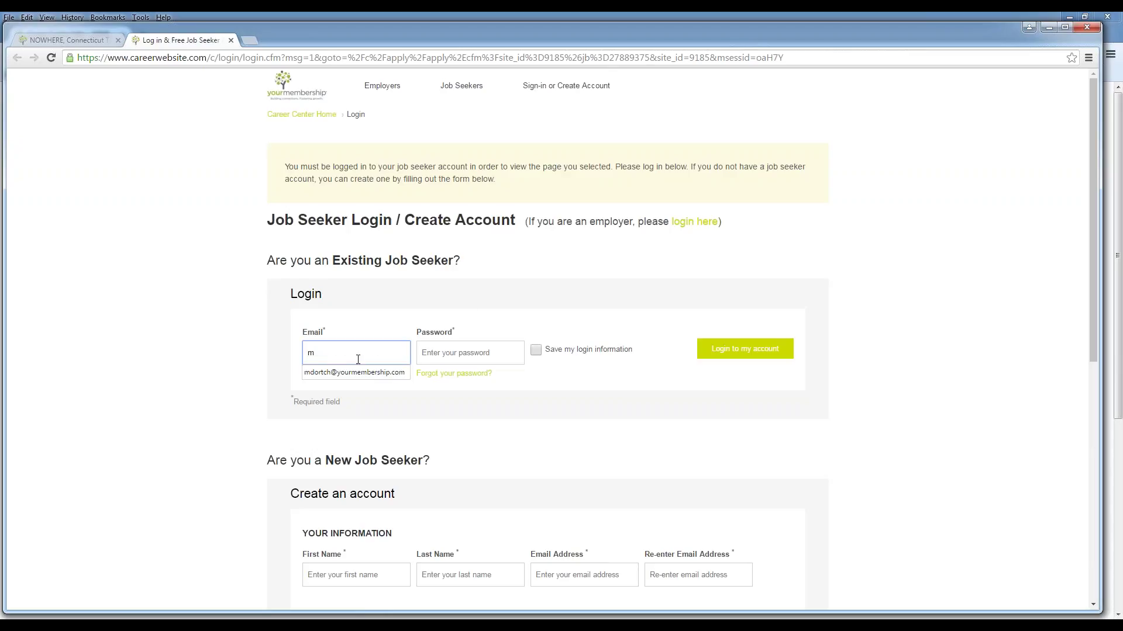
{"action": "left_click", "coordinate": [356, 373]}
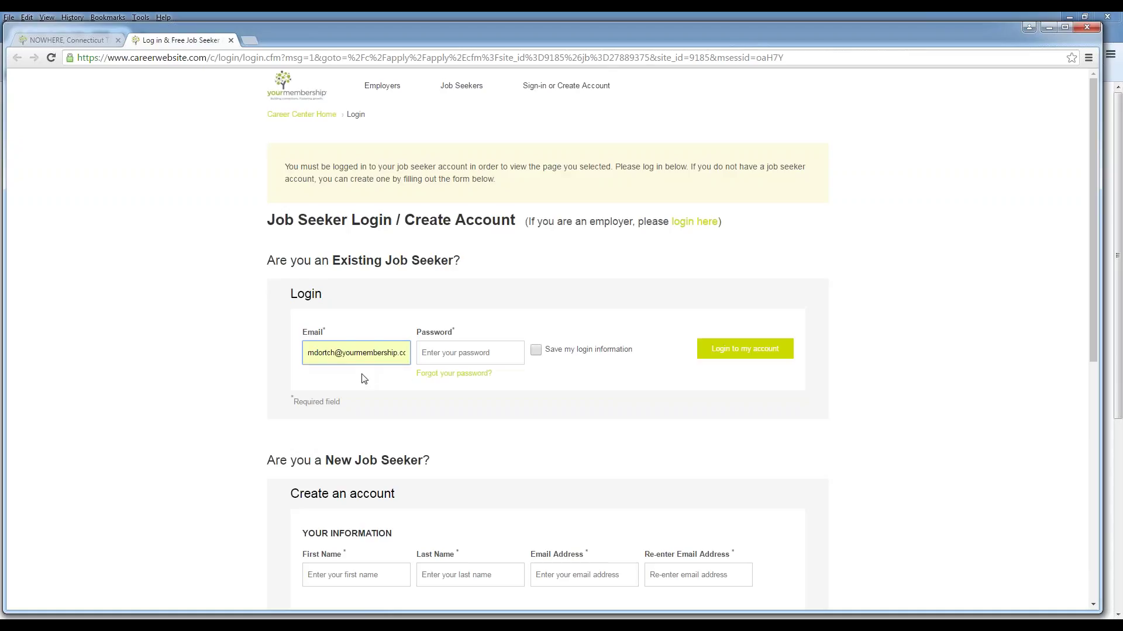
{"action": "left_click", "coordinate": [507, 357]}
{"action": "type", "text": "••••••••"}
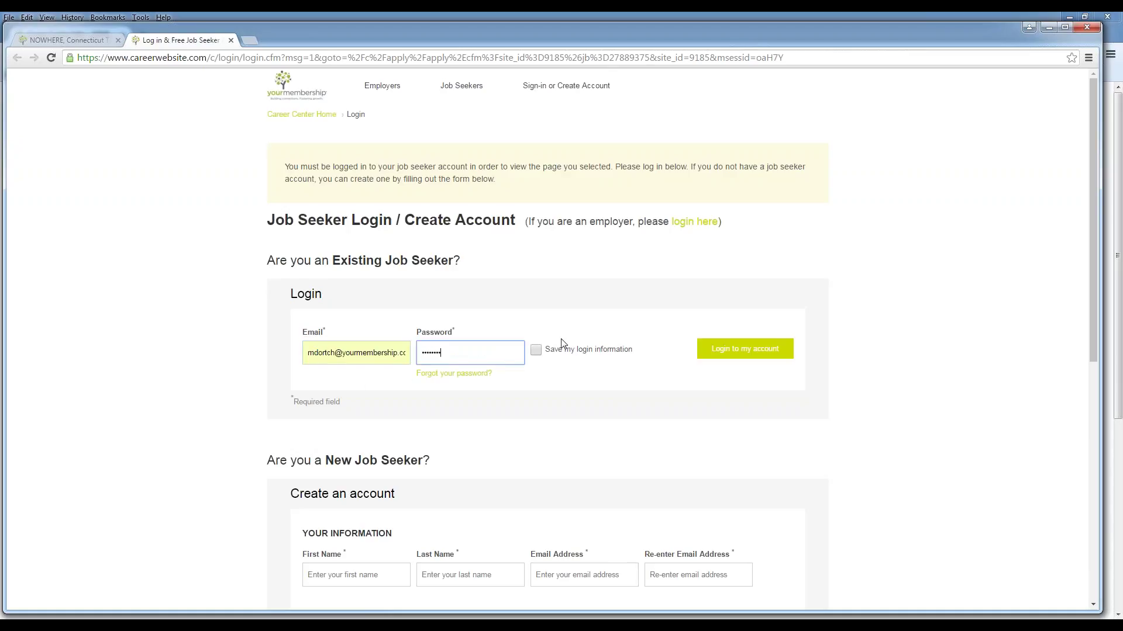
{"action": "left_click", "coordinate": [771, 349]}
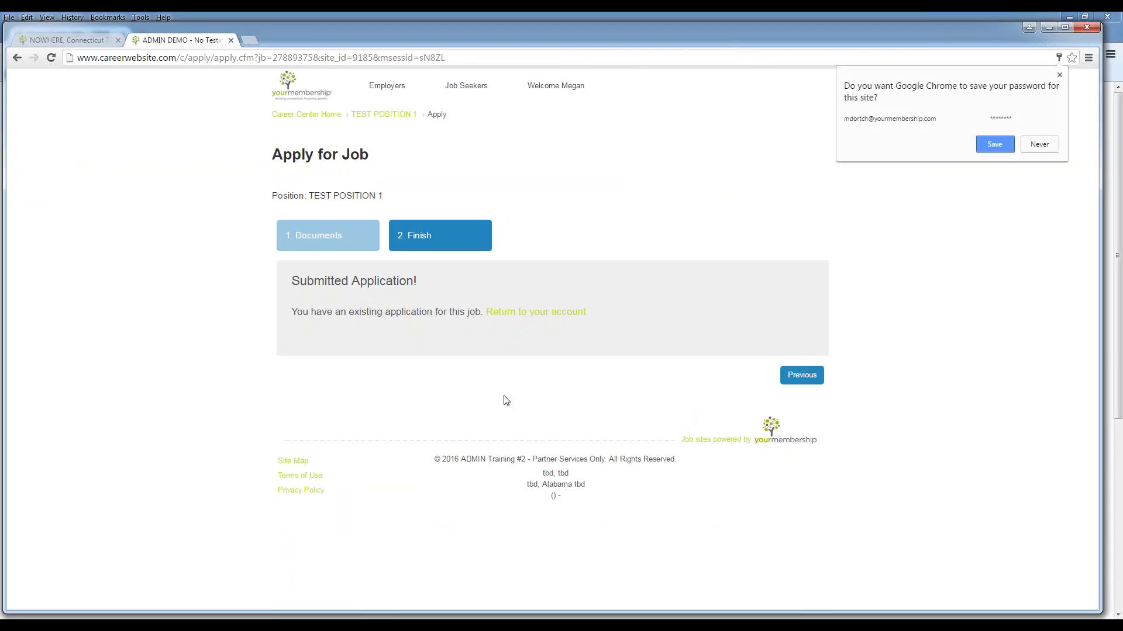
Return to Documents and submit with the existing resume and no cover letter.
{"action": "left_click", "coordinate": [800, 376]}
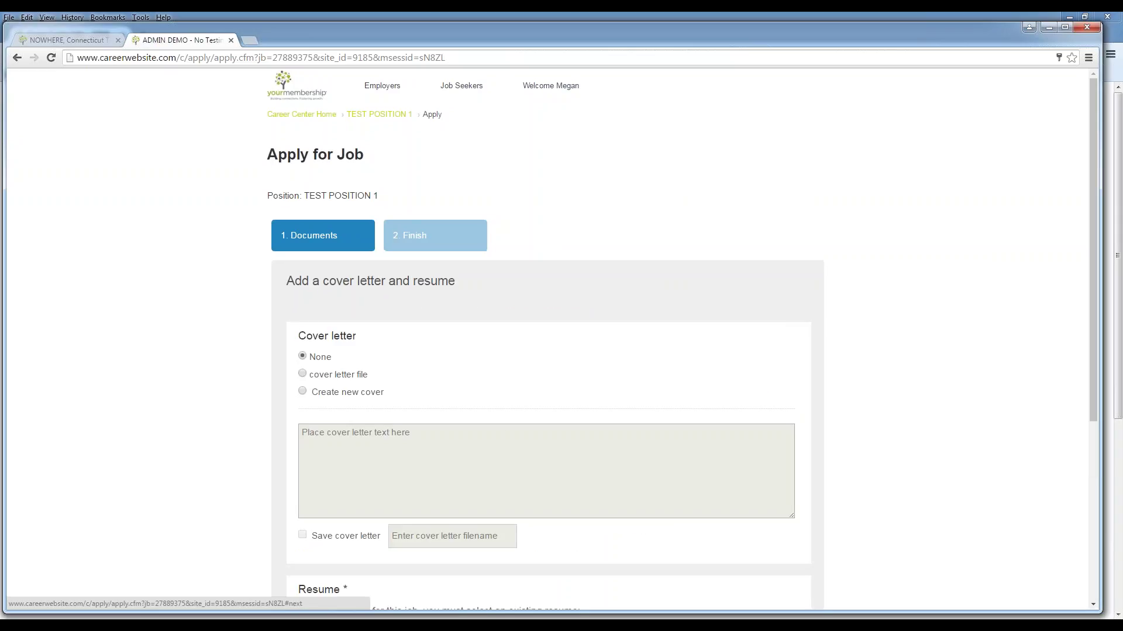
{"action": "scroll", "coordinate": [506, 431], "scroll_direction": "down", "scroll_amount": 1}
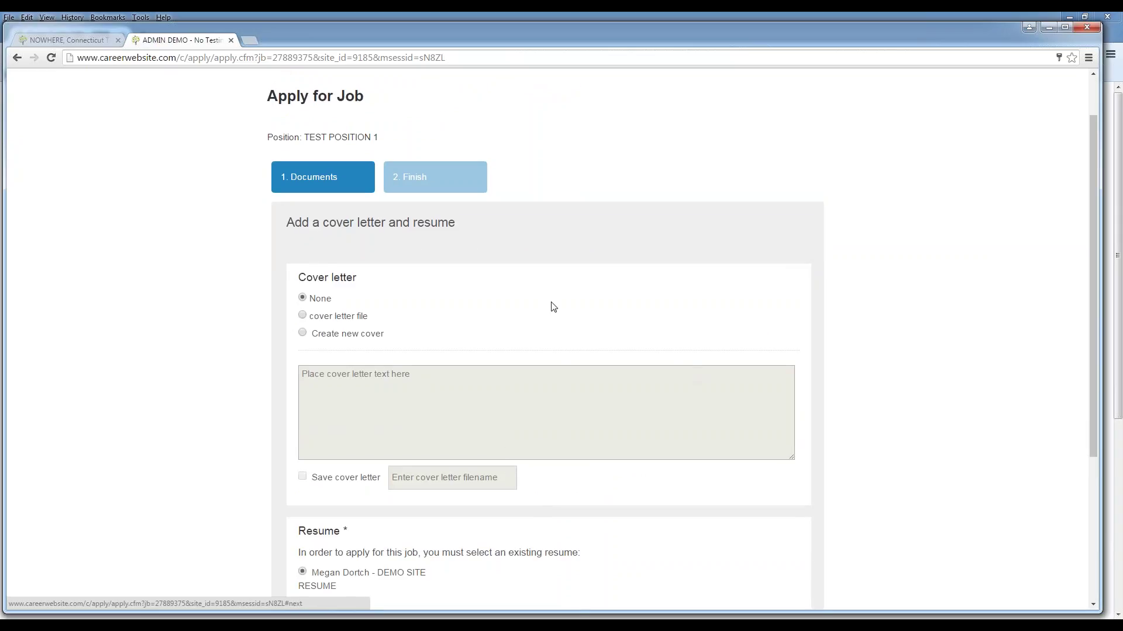
{"action": "scroll", "coordinate": [427, 384], "scroll_direction": "down", "scroll_amount": 2}
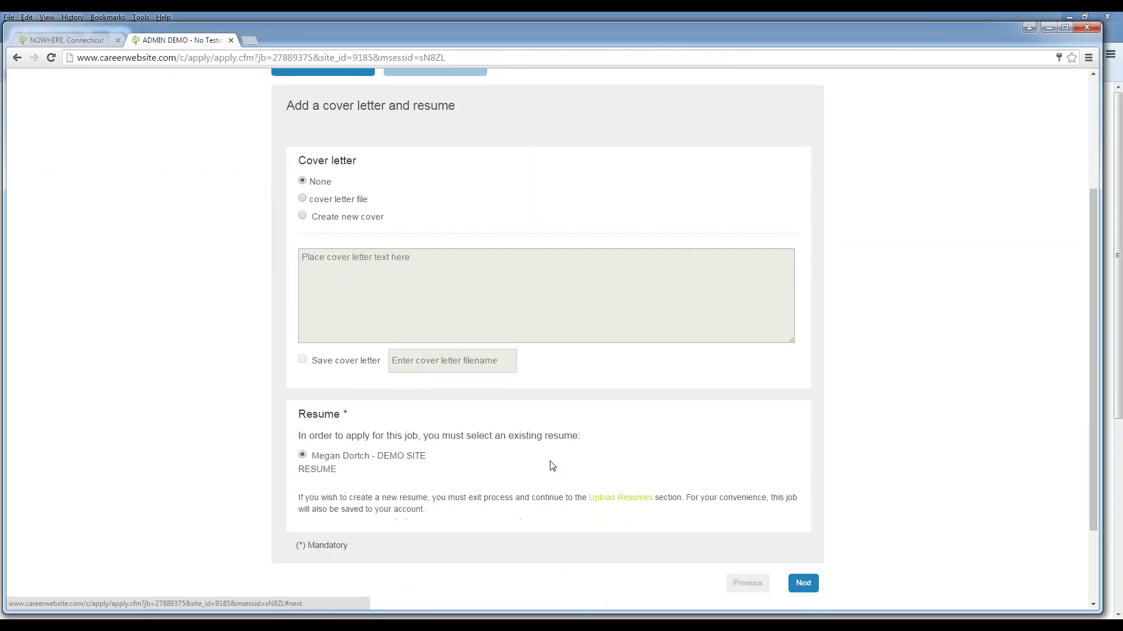
{"action": "scroll", "coordinate": [681, 516], "scroll_direction": "down", "scroll_amount": 1}
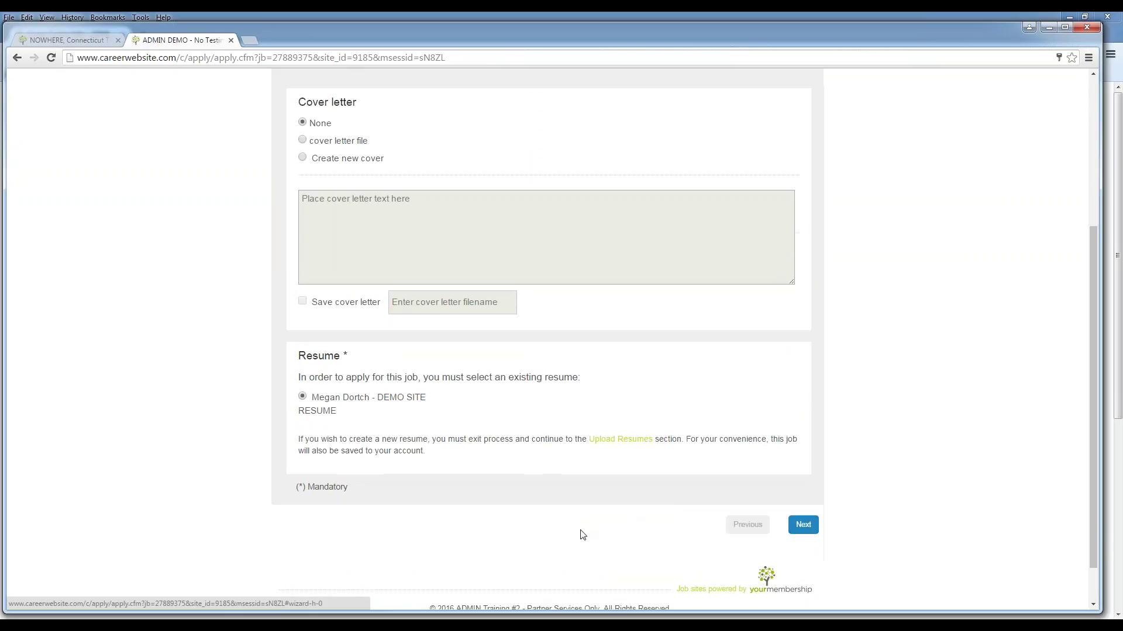
{"action": "left_click", "coordinate": [804, 526]}
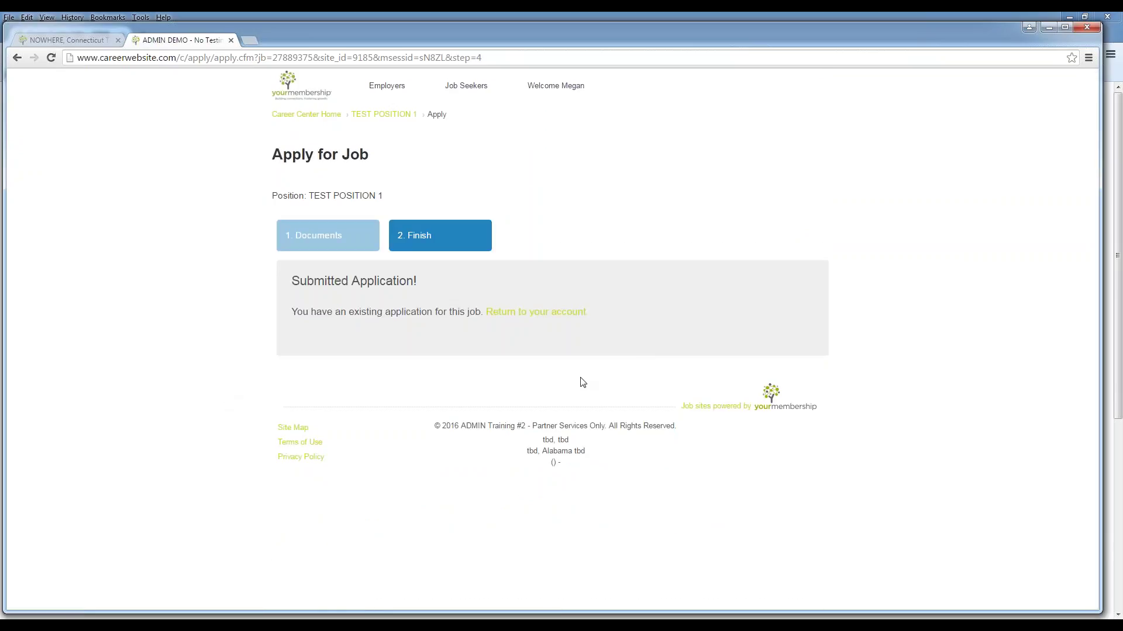
{"action": "mouse_move", "coordinate": [386, 87]}
{"action": "mouse_move", "coordinate": [466, 91]}
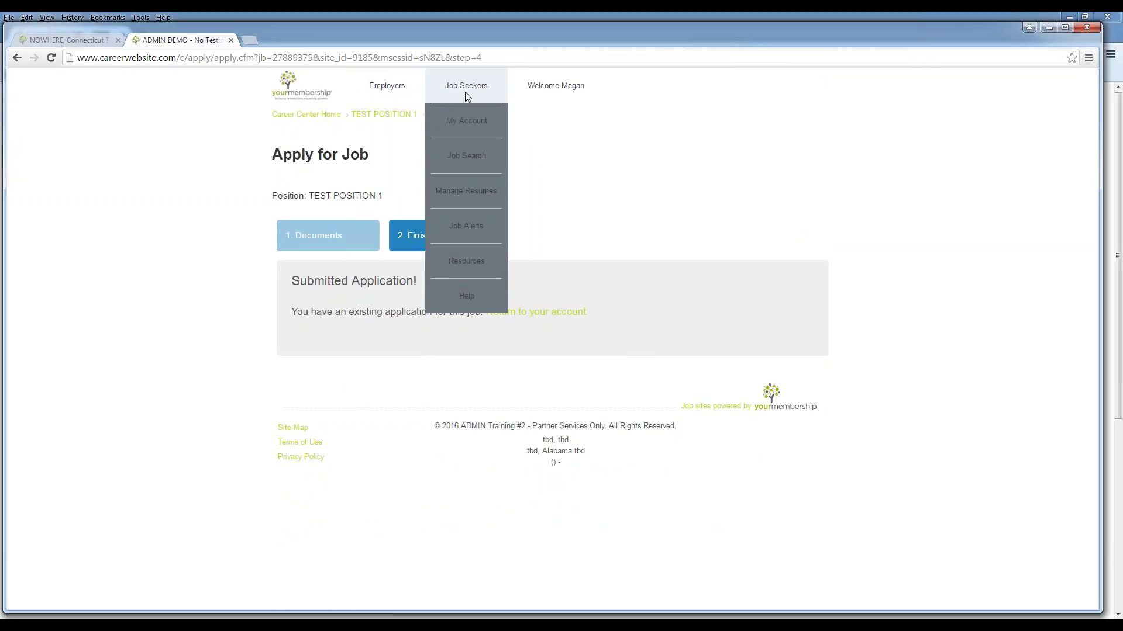
Open My Account and expand, then collapse, the Settings section.
{"action": "left_click", "coordinate": [462, 127]}
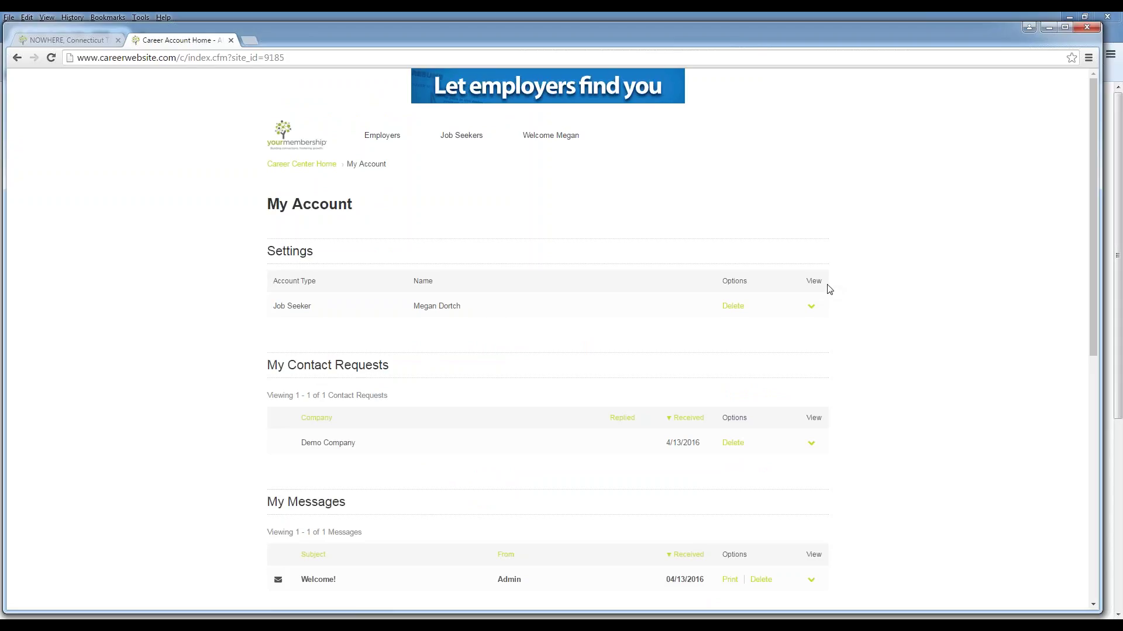
{"action": "left_click", "coordinate": [811, 306]}
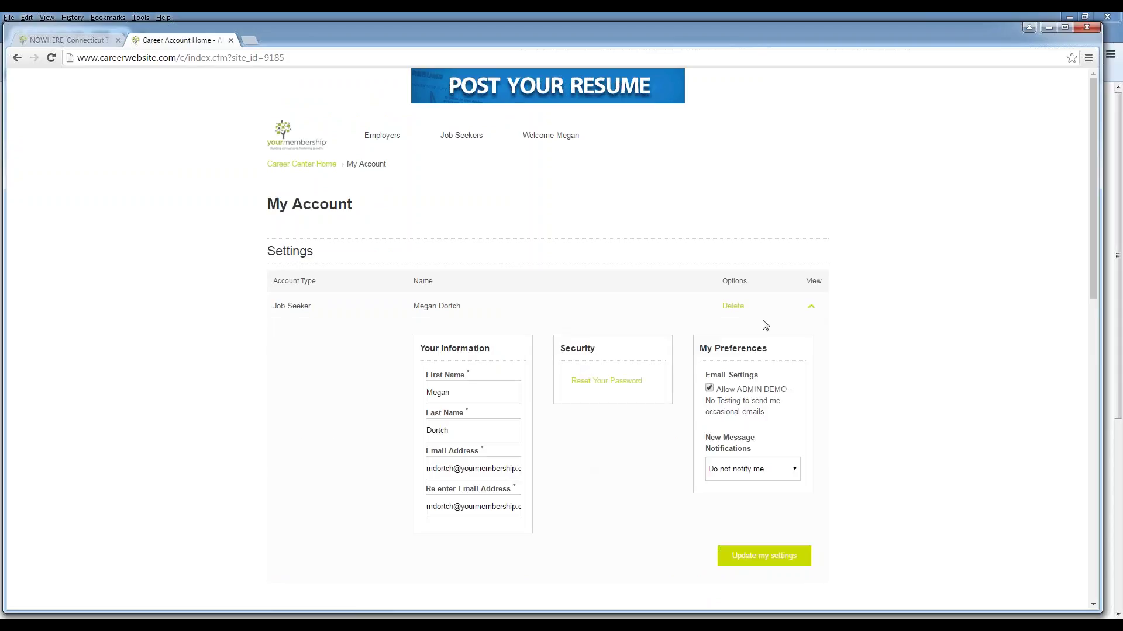
{"action": "left_click", "coordinate": [811, 308]}
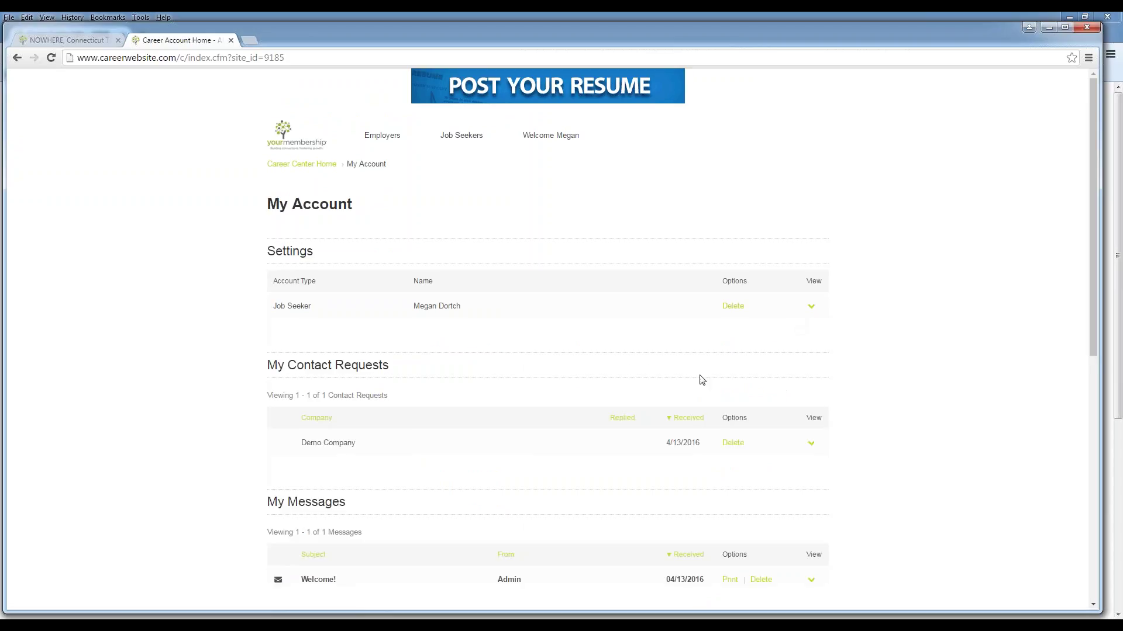
{"action": "scroll", "coordinate": [702, 380], "scroll_direction": "down", "scroll_amount": 3}
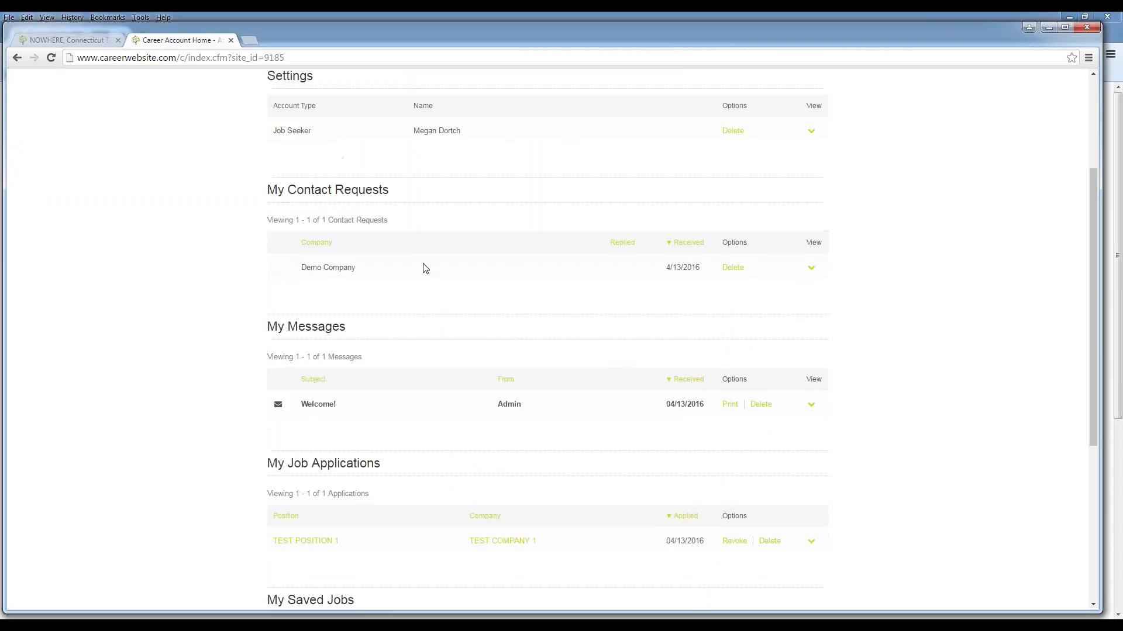
Expand the Demo Company contact request and scroll through its job overview.
{"action": "left_click", "coordinate": [811, 271]}
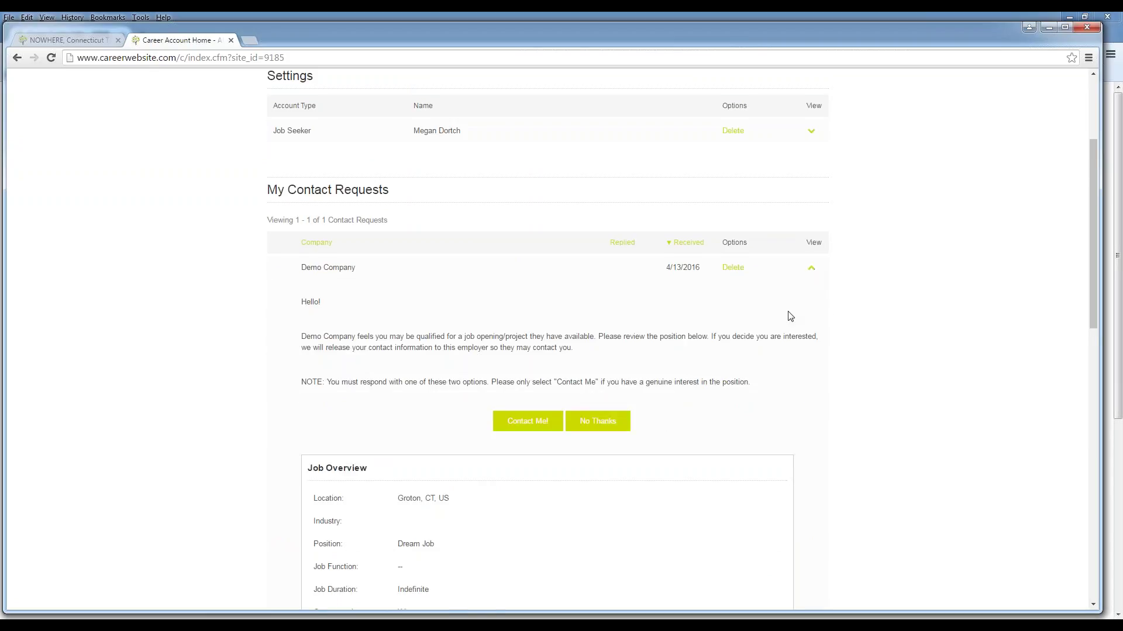
{"action": "scroll", "coordinate": [791, 316], "scroll_direction": "down", "scroll_amount": 2}
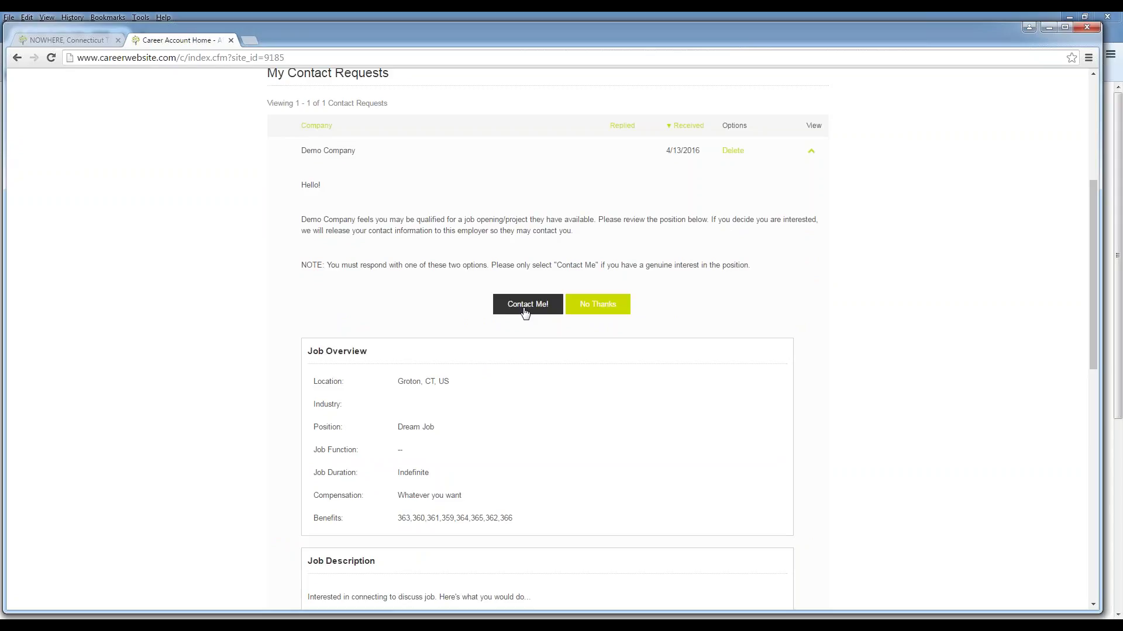
{"action": "scroll", "coordinate": [689, 319], "scroll_direction": "down", "scroll_amount": 7}
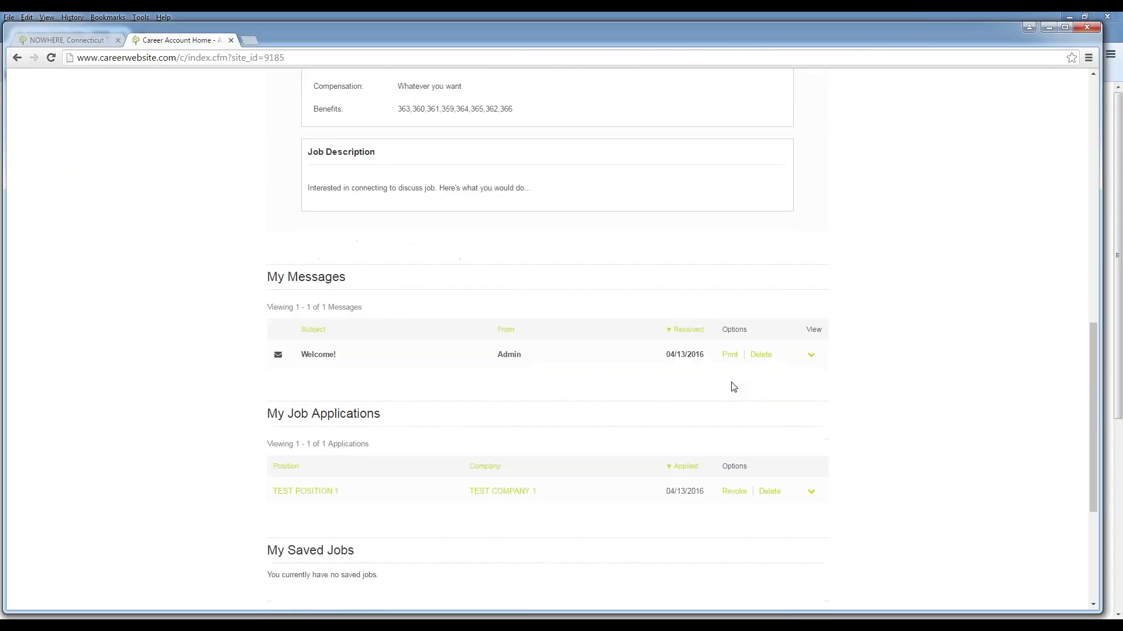
{"action": "scroll", "coordinate": [418, 376], "scroll_direction": "down", "scroll_amount": 2}
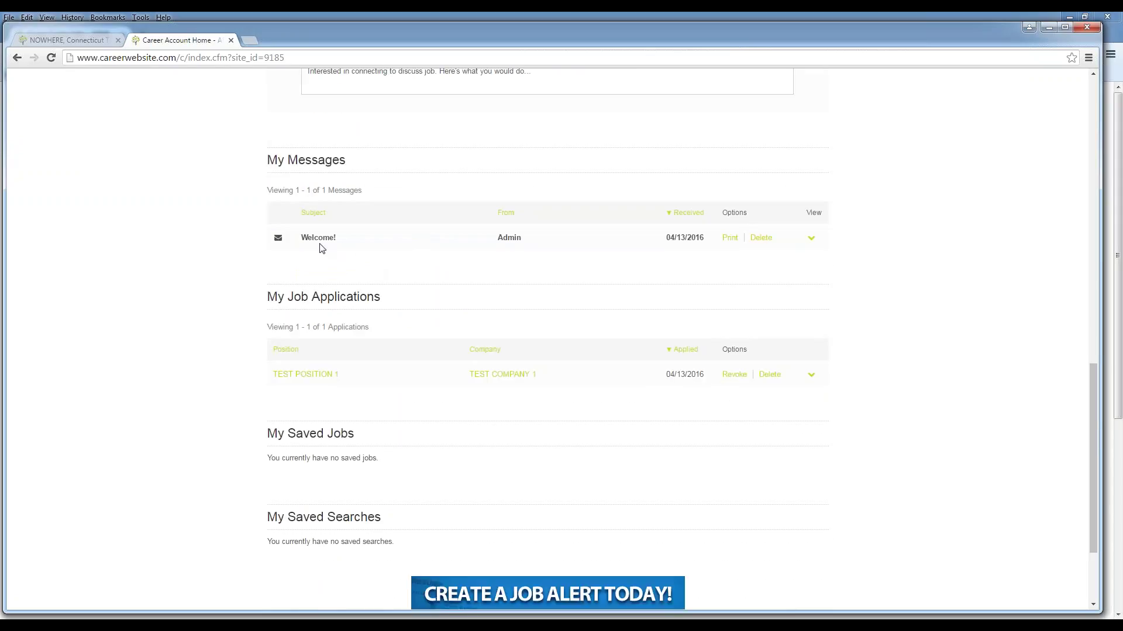
Expand the Welcome! message and scroll through it.
{"action": "left_click", "coordinate": [812, 240]}
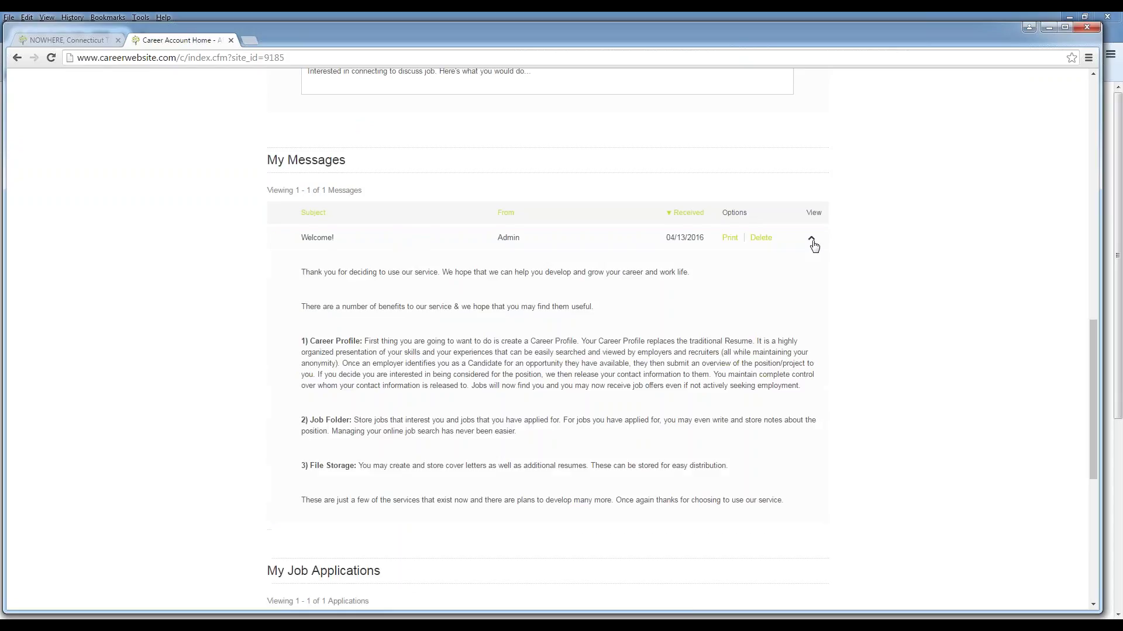
{"action": "scroll", "coordinate": [358, 433], "scroll_direction": "down", "scroll_amount": 1}
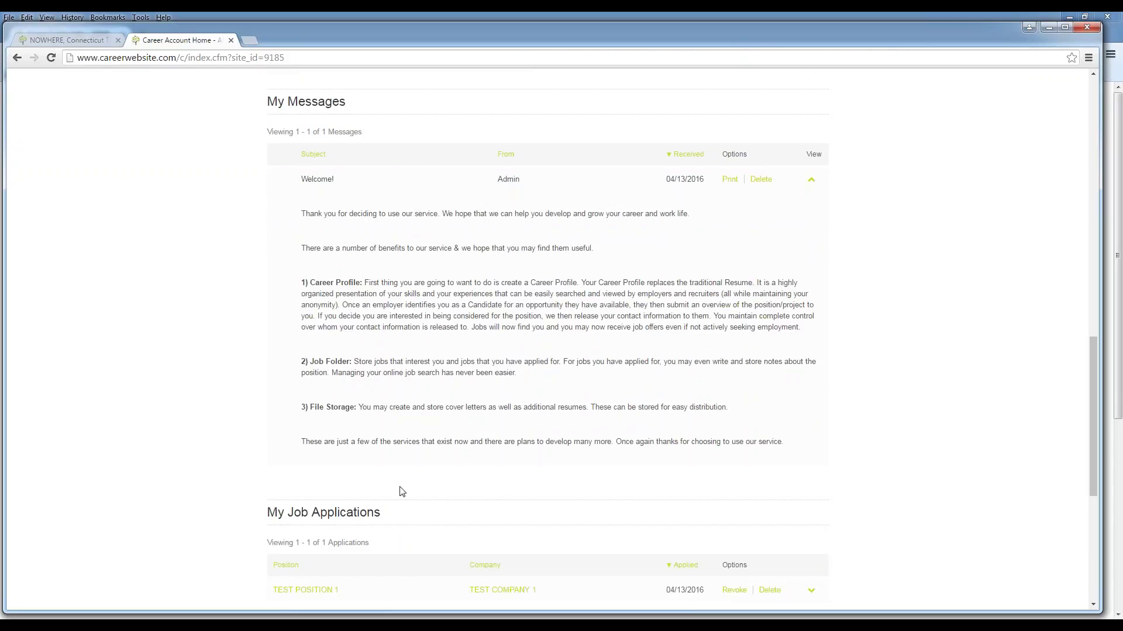
{"action": "scroll", "coordinate": [415, 474], "scroll_direction": "down", "scroll_amount": 1}
{"action": "scroll", "coordinate": [418, 454], "scroll_direction": "down", "scroll_amount": 3}
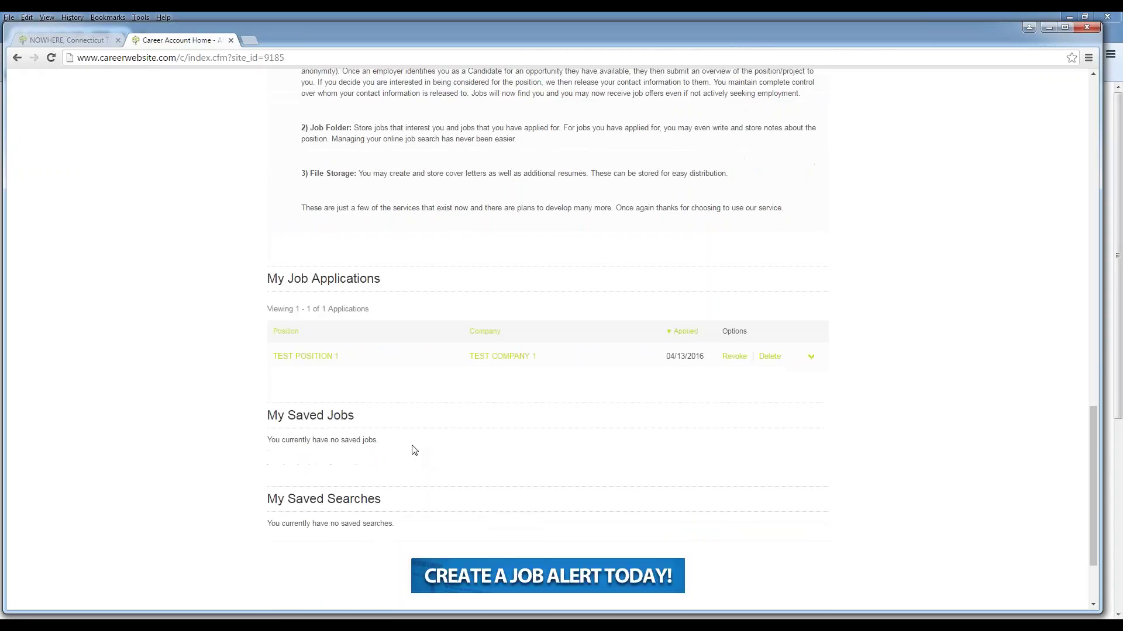
{"action": "scroll", "coordinate": [208, 354], "scroll_direction": "down", "scroll_amount": 2}
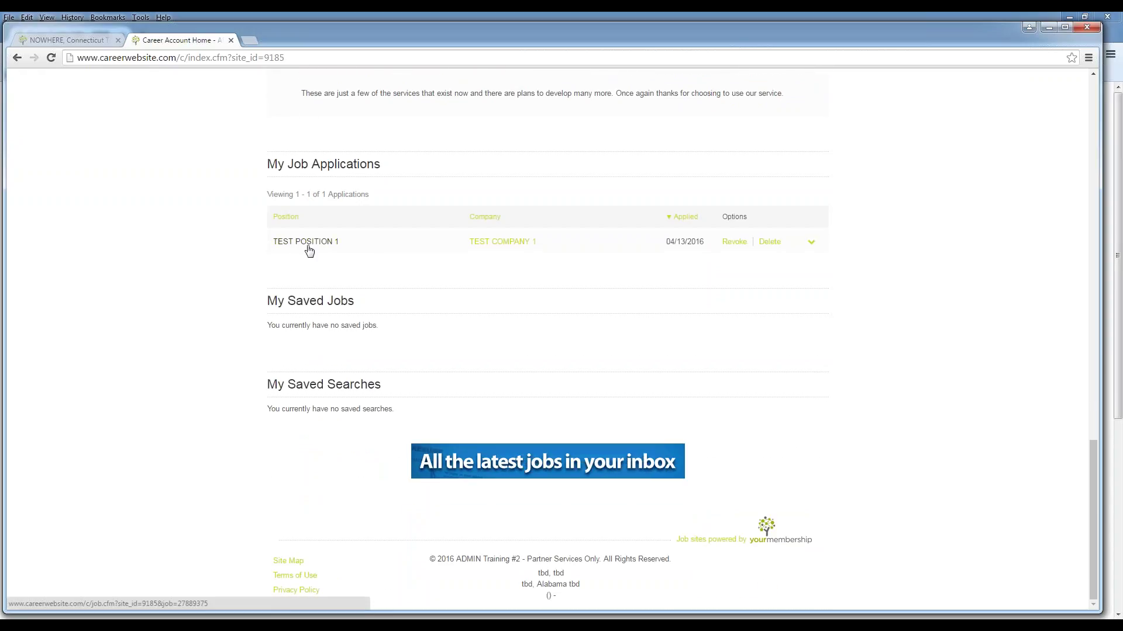
Expand the TEST POSITION 1 application and scroll through its cover letter and resume.
{"action": "left_click", "coordinate": [810, 251]}
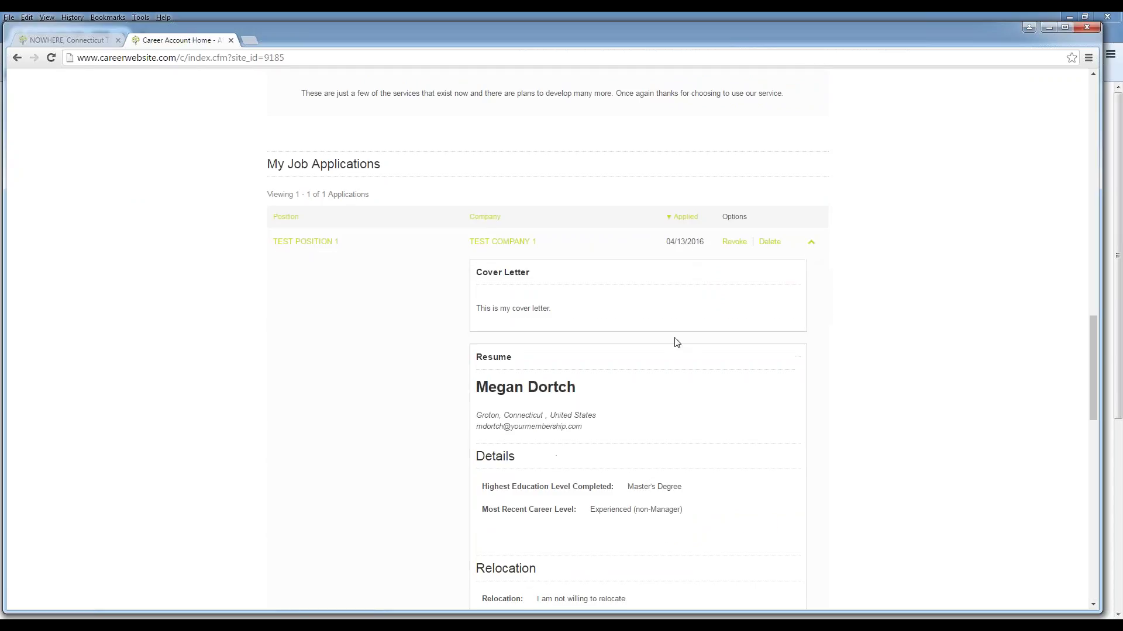
{"action": "scroll", "coordinate": [677, 343], "scroll_direction": "down", "scroll_amount": 1}
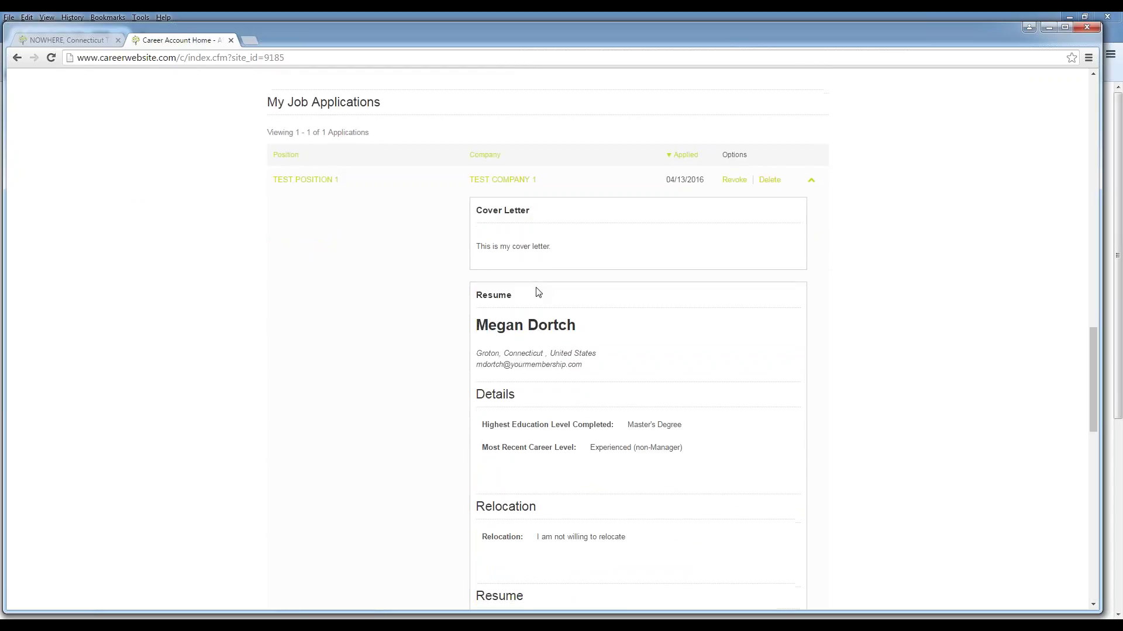
{"action": "scroll", "coordinate": [585, 301], "scroll_direction": "down", "scroll_amount": 1}
{"action": "scroll", "coordinate": [620, 310], "scroll_direction": "down", "scroll_amount": 3}
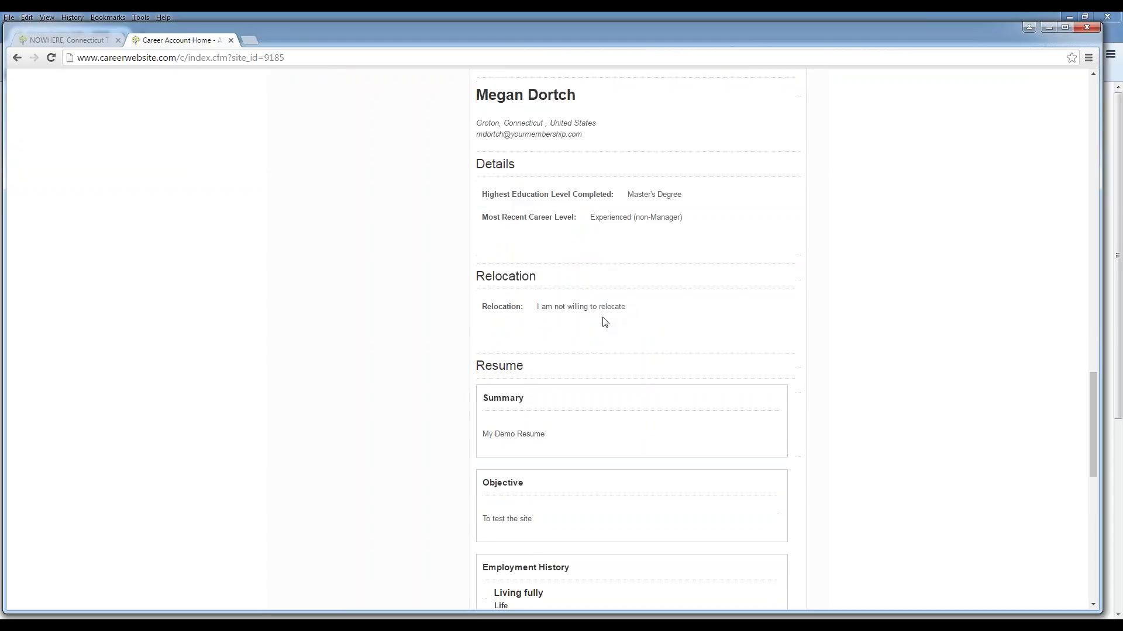
{"action": "scroll", "coordinate": [604, 323], "scroll_direction": "down", "scroll_amount": 15}
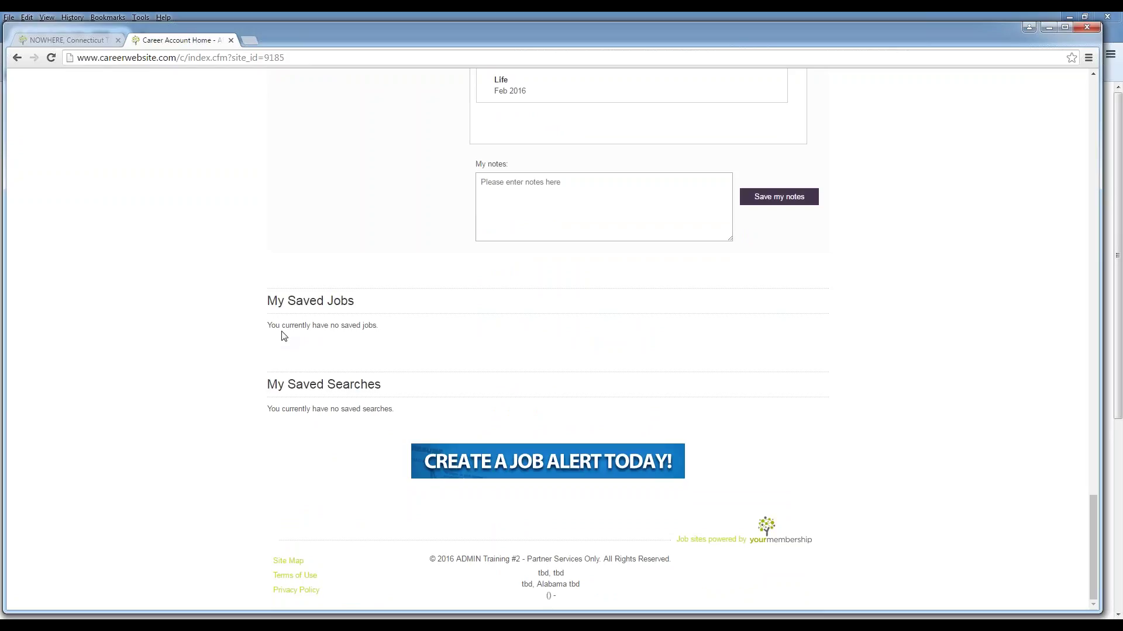
{"action": "scroll", "coordinate": [395, 305], "scroll_direction": "up", "scroll_amount": 15}
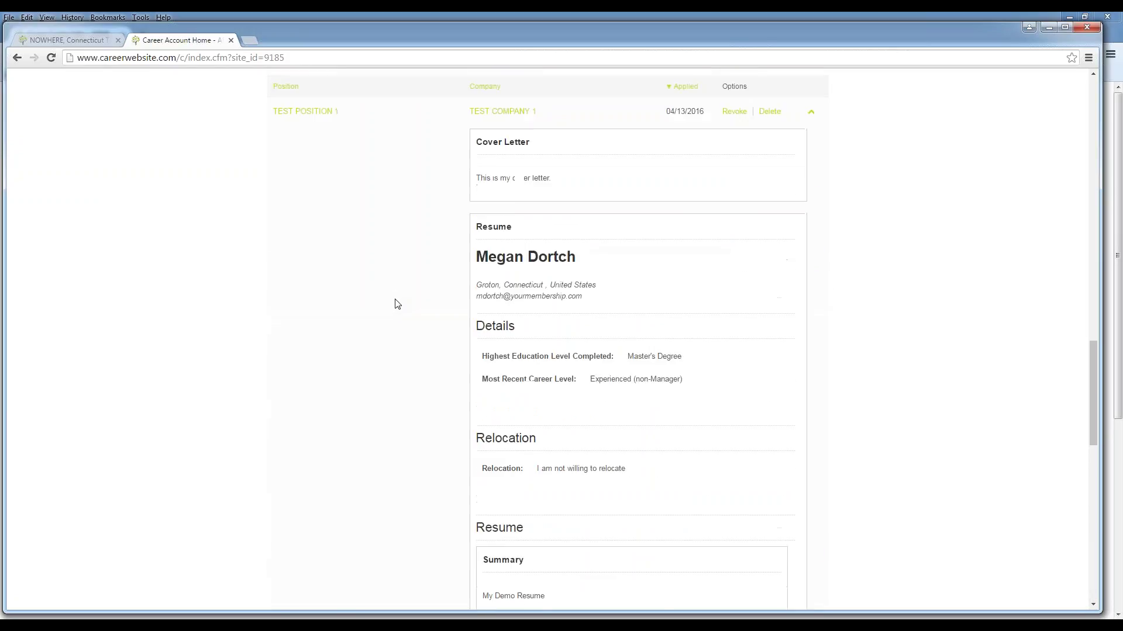
{"action": "scroll", "coordinate": [395, 305], "scroll_direction": "up", "scroll_amount": 10}
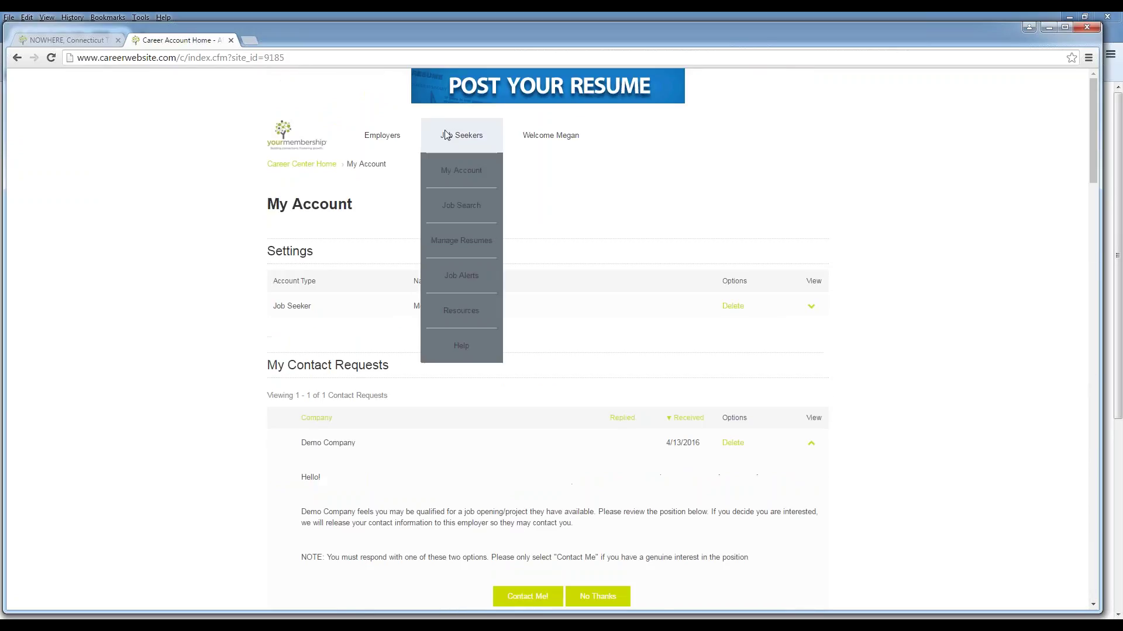
From Career Center Home, open GE Capital's Underwriter (temp 6 months assignment) job and save it.
{"action": "mouse_move", "coordinate": [376, 135]}
{"action": "left_click", "coordinate": [309, 165]}
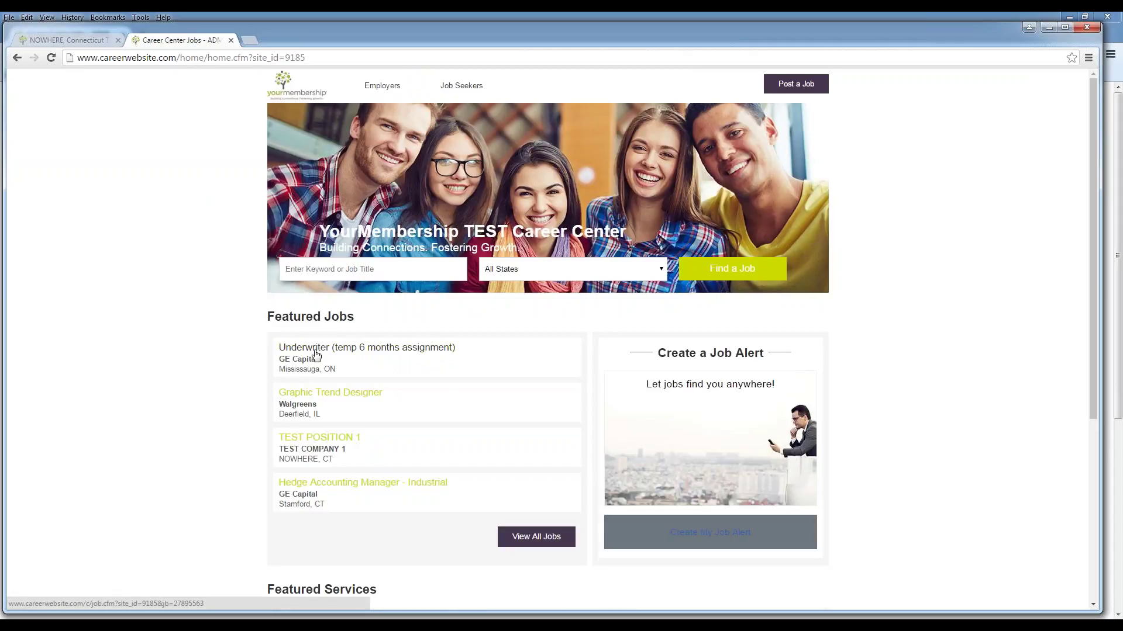
{"action": "left_click", "coordinate": [347, 354]}
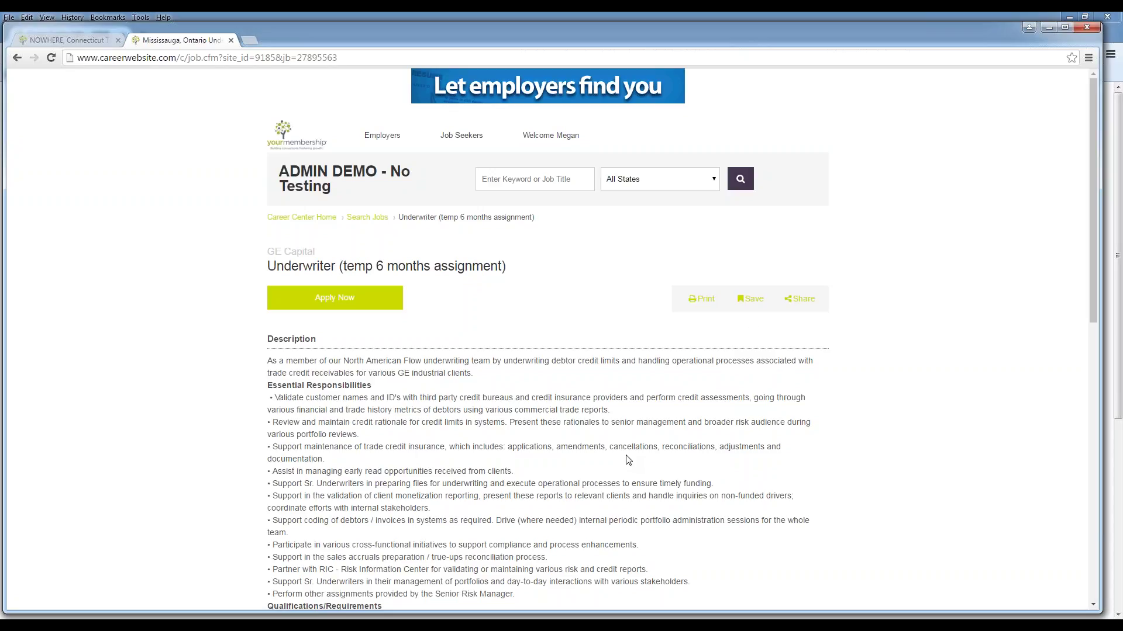
{"action": "left_click", "coordinate": [750, 307]}
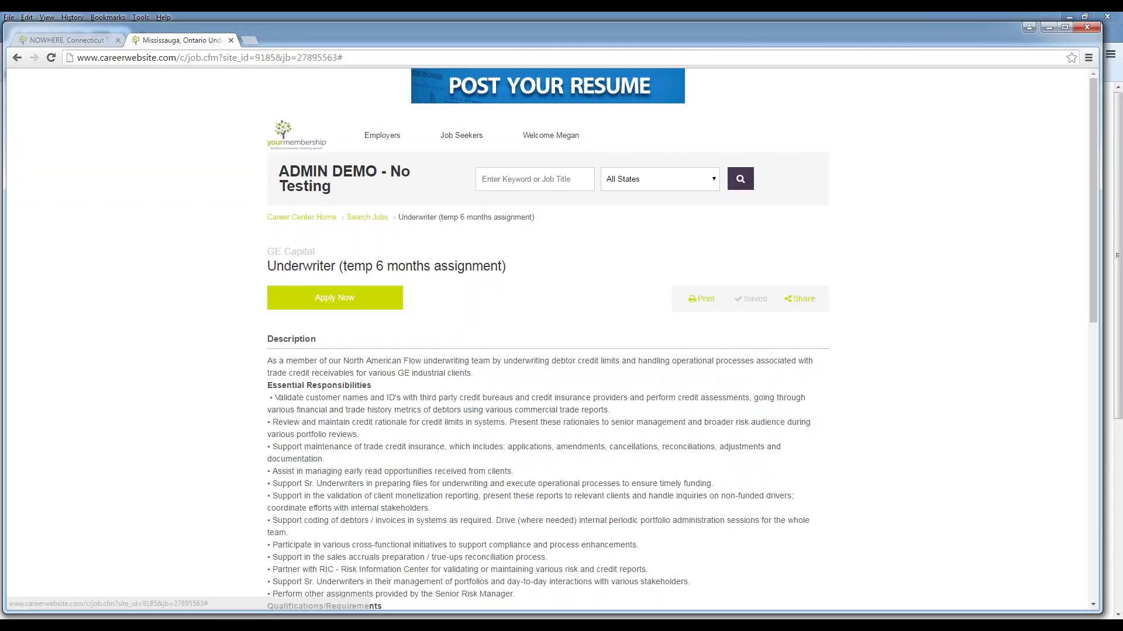
Delete the saved Underwriter job from My Account and go back to the home page.
{"action": "mouse_move", "coordinate": [476, 135]}
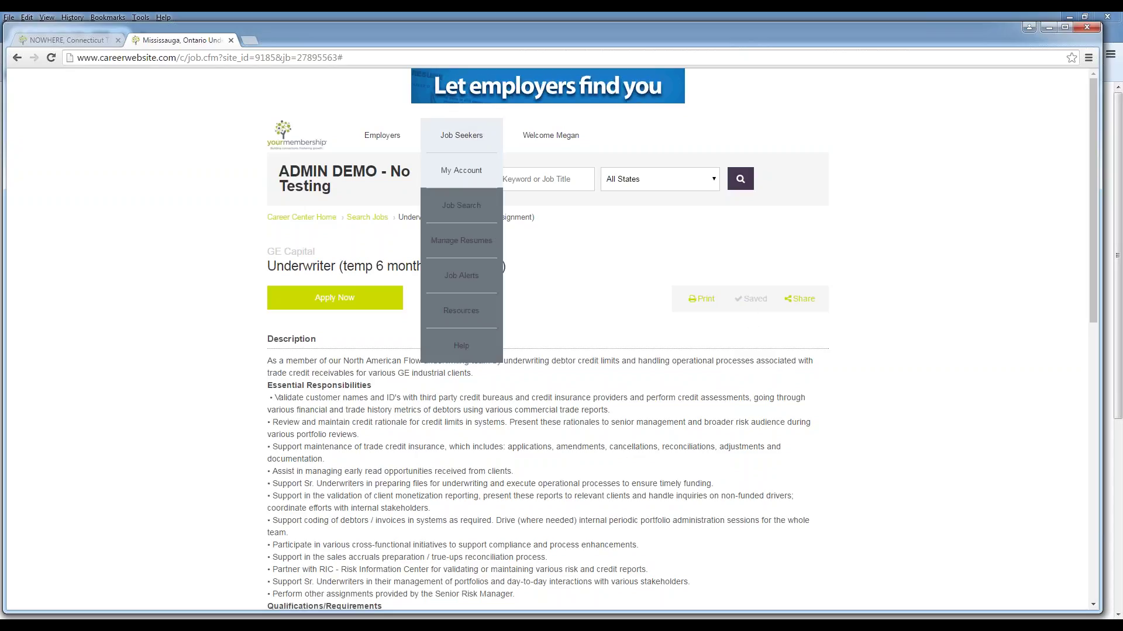
{"action": "left_click", "coordinate": [460, 173]}
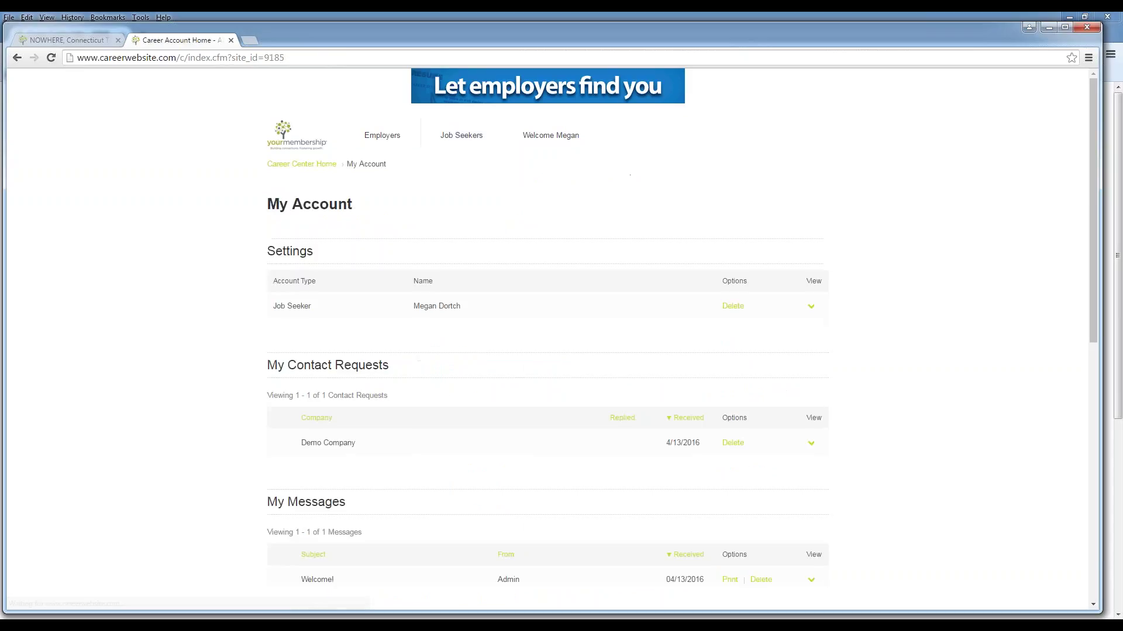
{"action": "scroll", "coordinate": [559, 267], "scroll_direction": "down", "scroll_amount": 8}
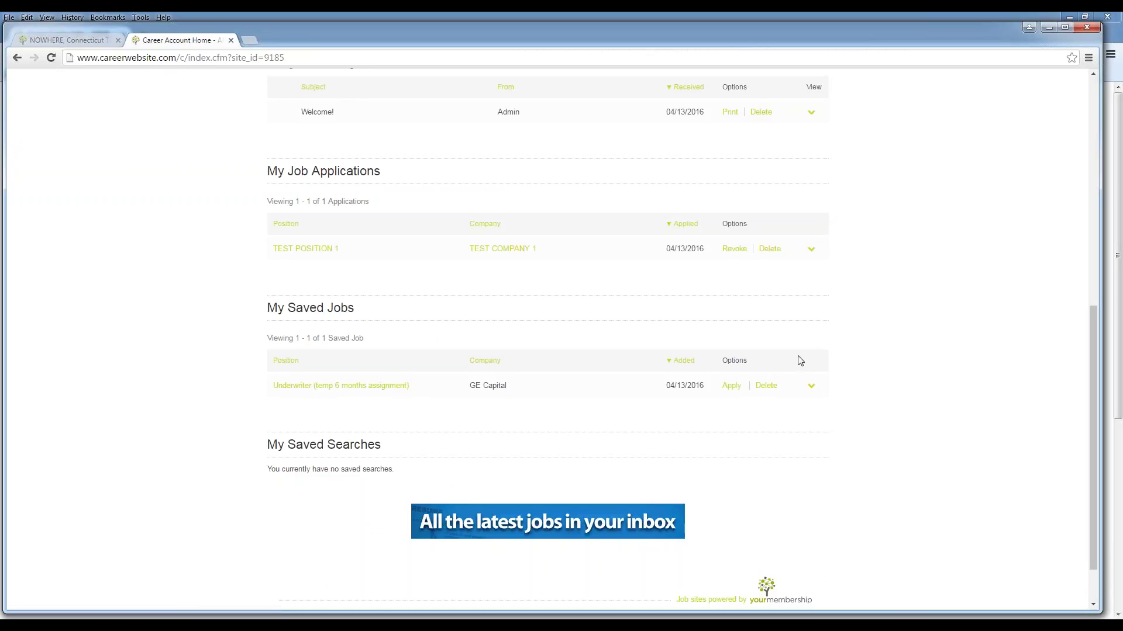
{"action": "left_click", "coordinate": [767, 386]}
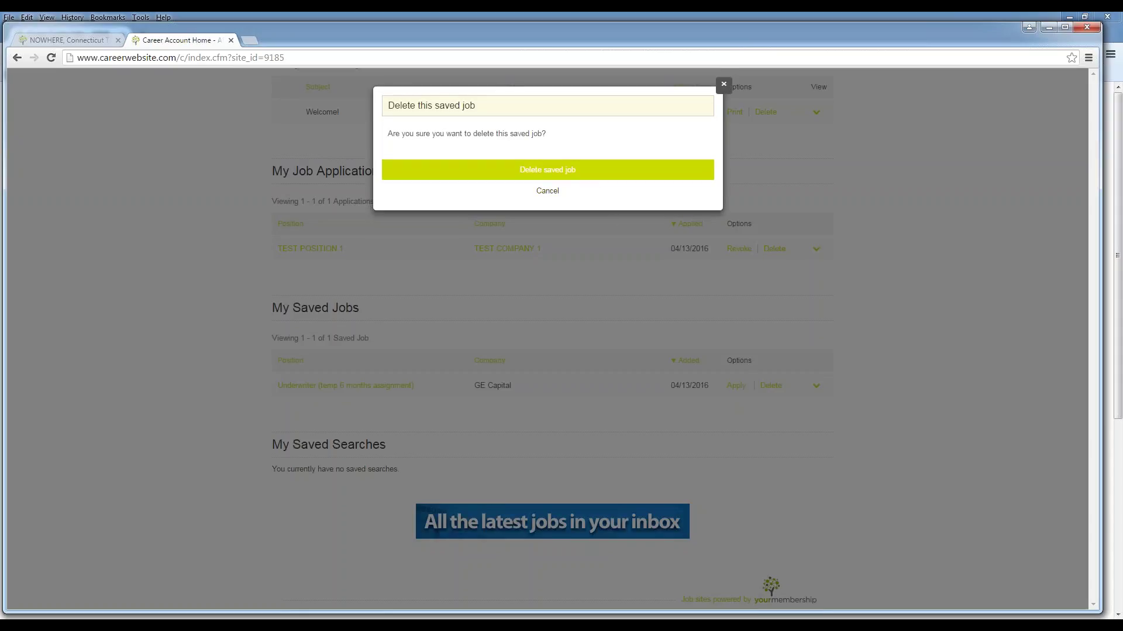
{"action": "left_click", "coordinate": [591, 180]}
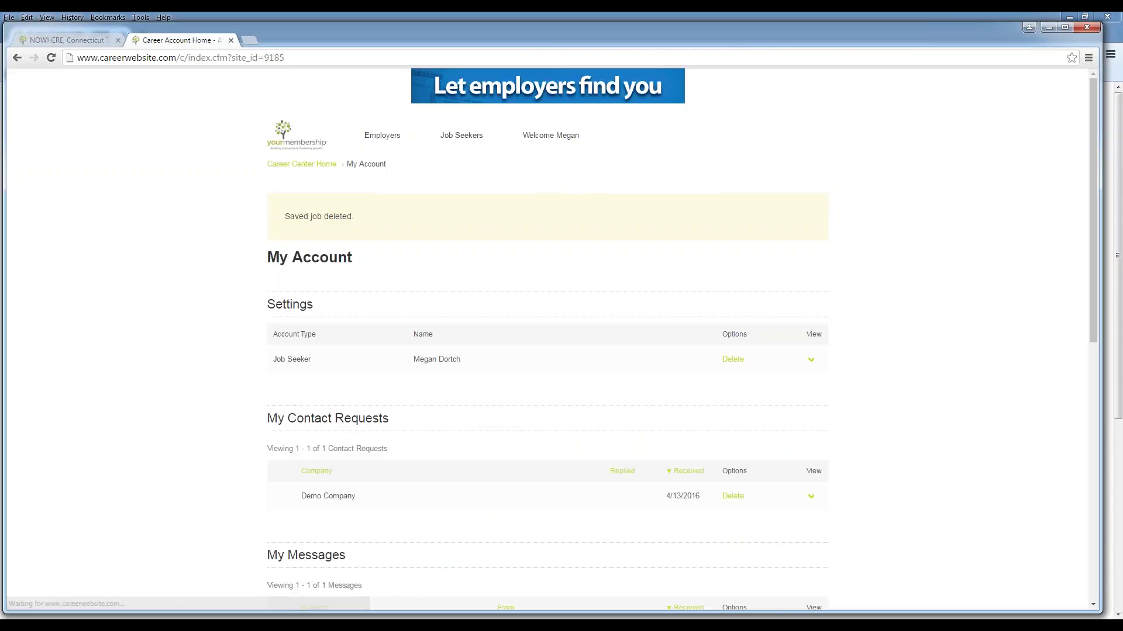
{"action": "scroll", "coordinate": [603, 354], "scroll_direction": "down", "scroll_amount": 9}
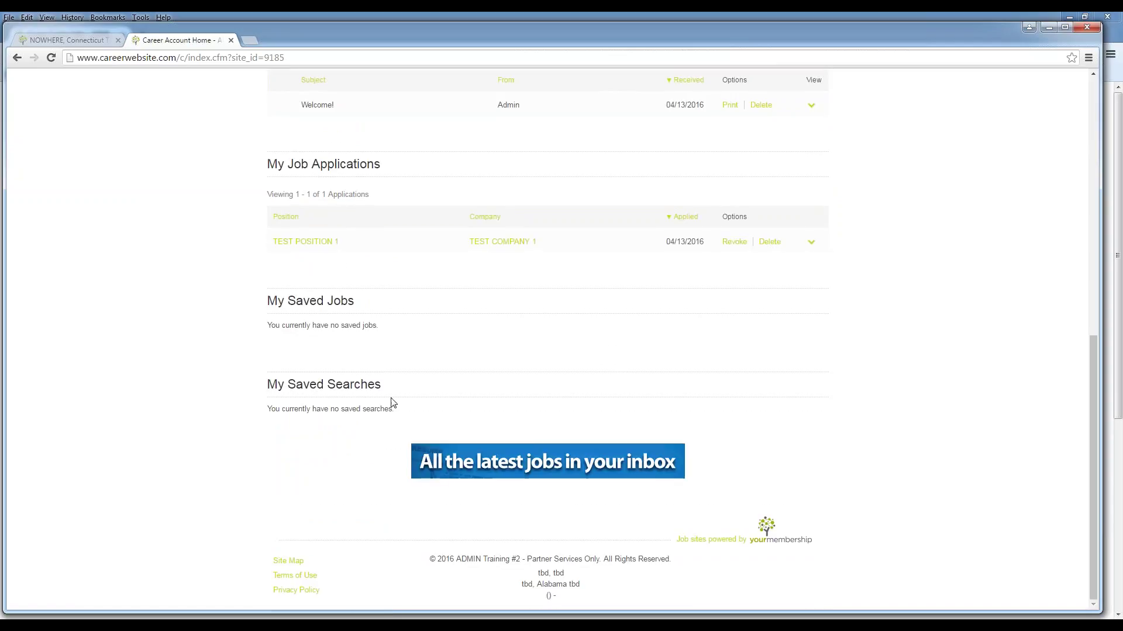
{"action": "scroll", "coordinate": [509, 351], "scroll_direction": "up", "scroll_amount": 10}
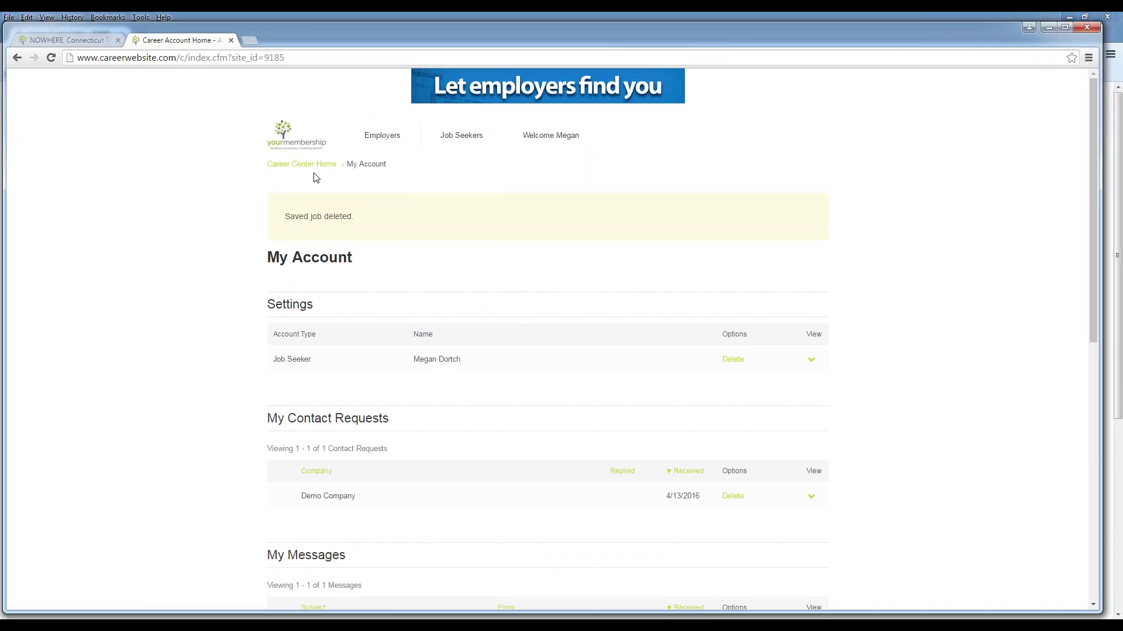
{"action": "left_click", "coordinate": [287, 166]}
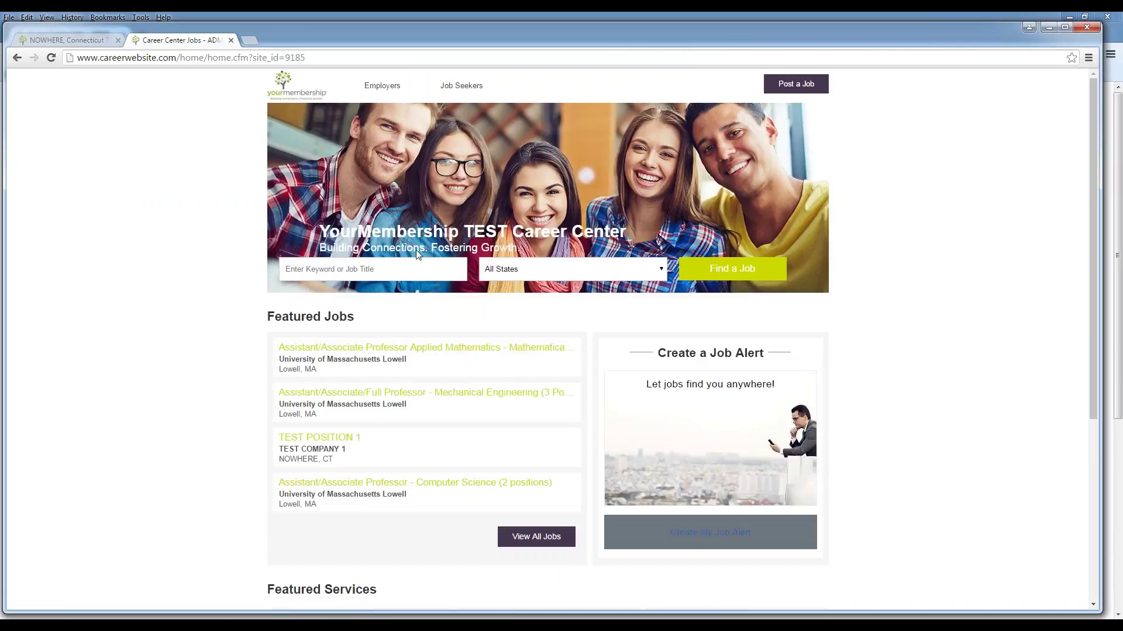
Search jobs for the keyword 'Human Resources'.
{"action": "left_click", "coordinate": [399, 266]}
{"action": "type", "text": "\"Human Resources\""}
{"action": "left_click", "coordinate": [719, 275]}
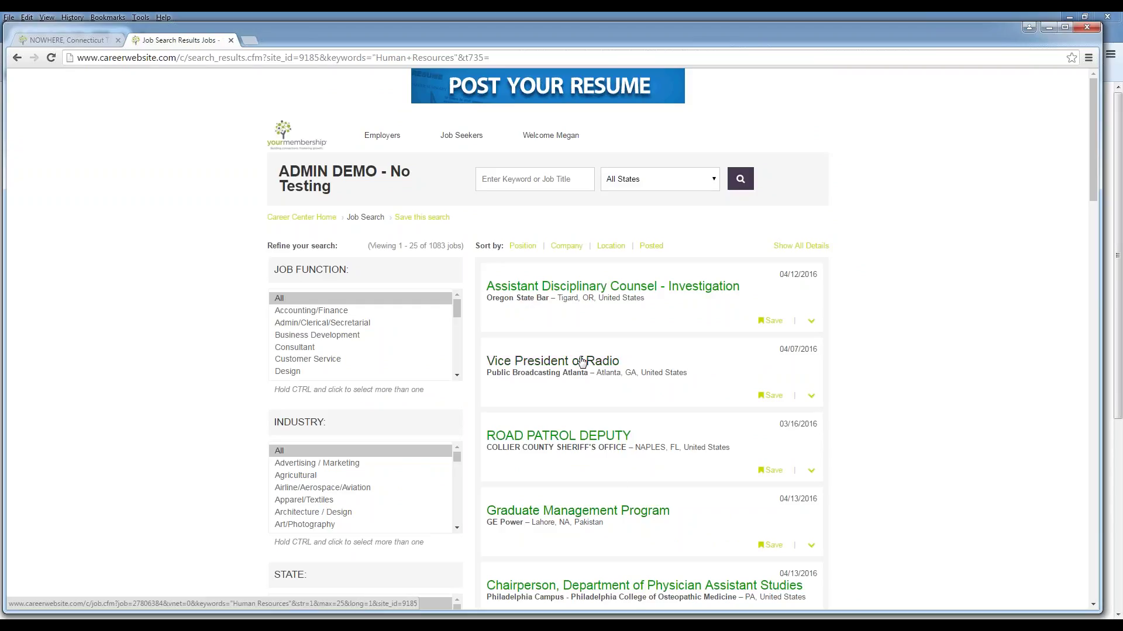
Save the search under its default name, Job Search - 4/13/2016.
{"action": "left_click", "coordinate": [431, 220]}
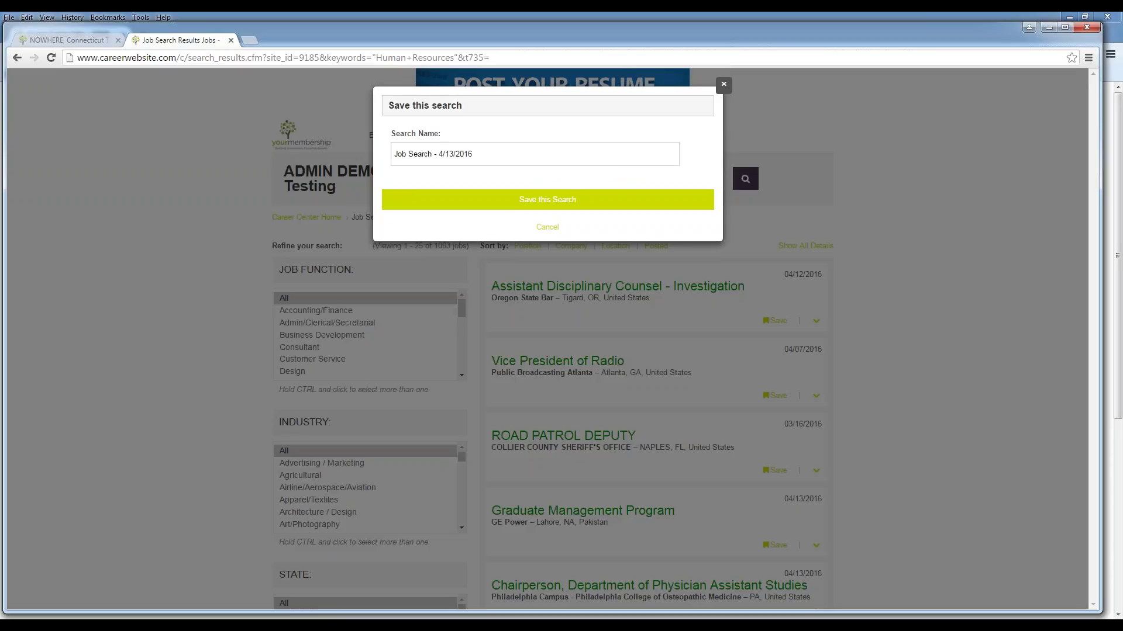
{"action": "left_click", "coordinate": [526, 200]}
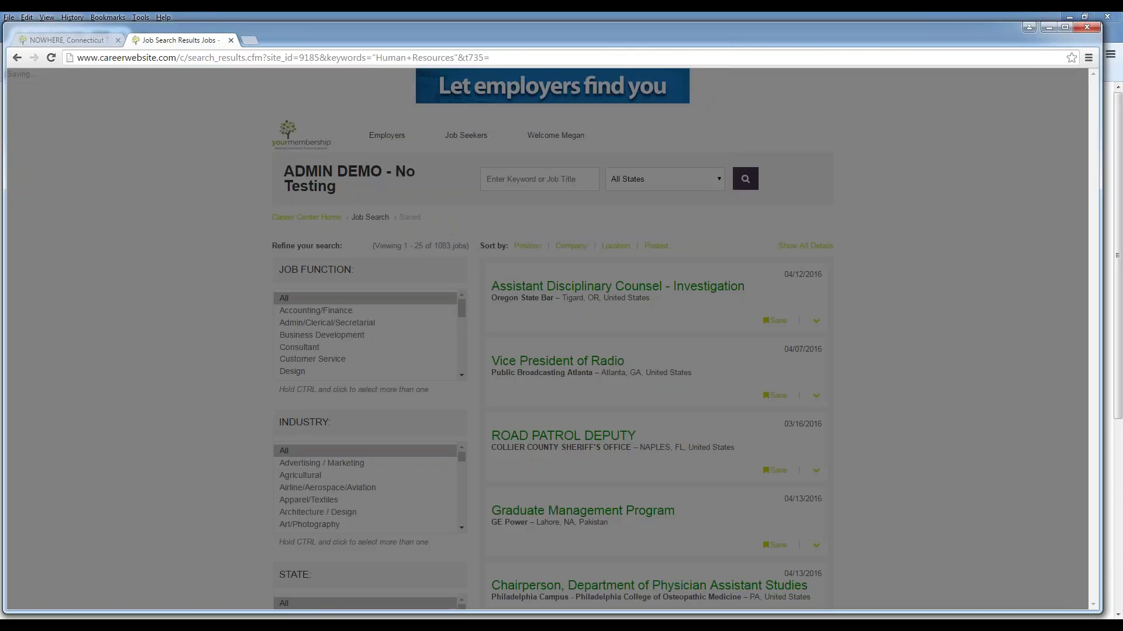
{"action": "mouse_move", "coordinate": [462, 135]}
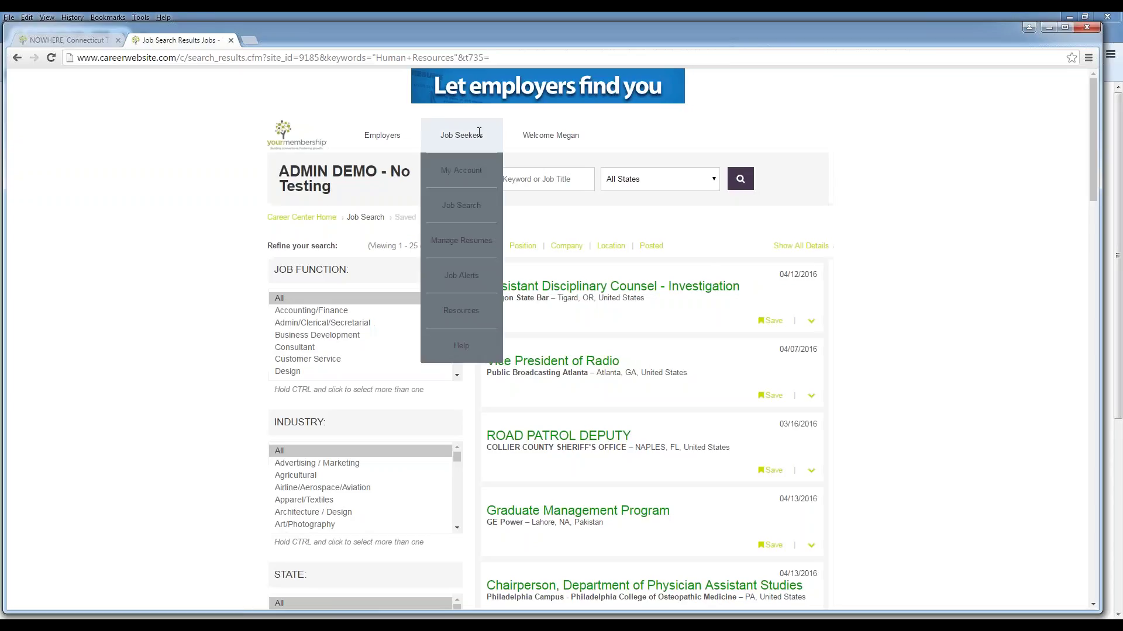
Open My Account and confirm Job Search - 4/13/2016 appears under My Saved Searches.
{"action": "left_click", "coordinate": [468, 174]}
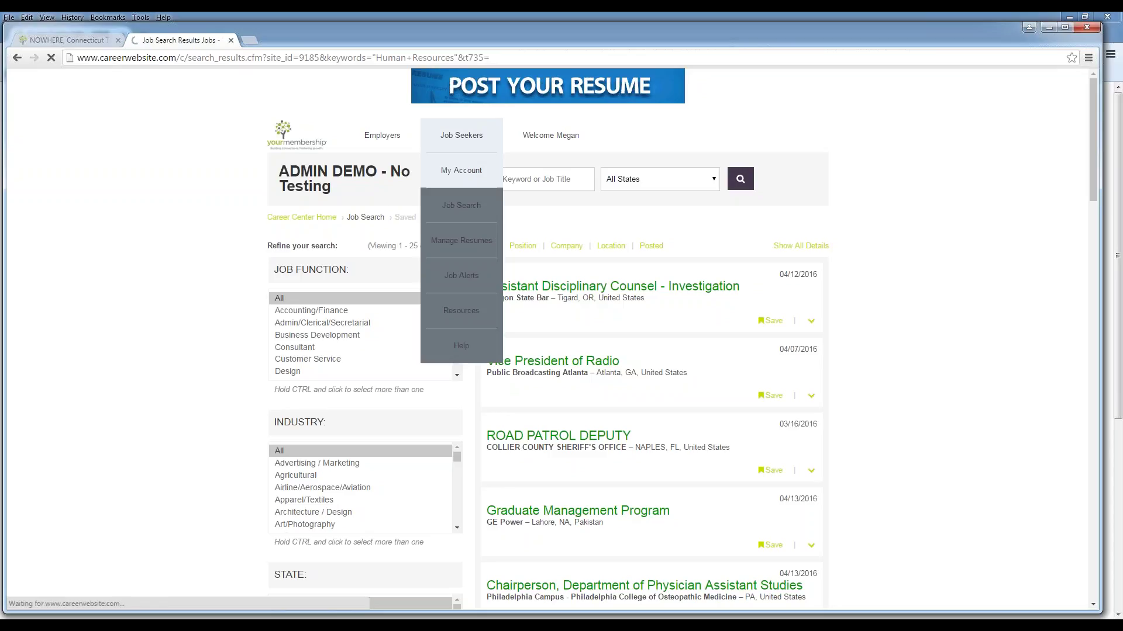
{"action": "scroll", "coordinate": [529, 341], "scroll_direction": "down", "scroll_amount": 9}
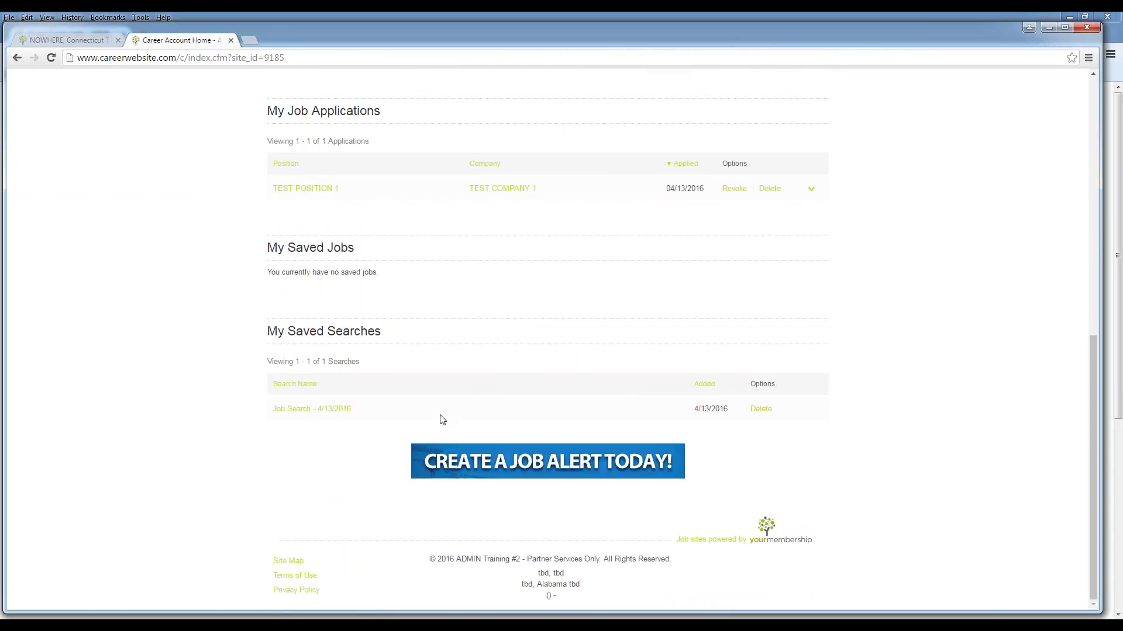
{"action": "scroll", "coordinate": [554, 409], "scroll_direction": "up", "scroll_amount": 9}
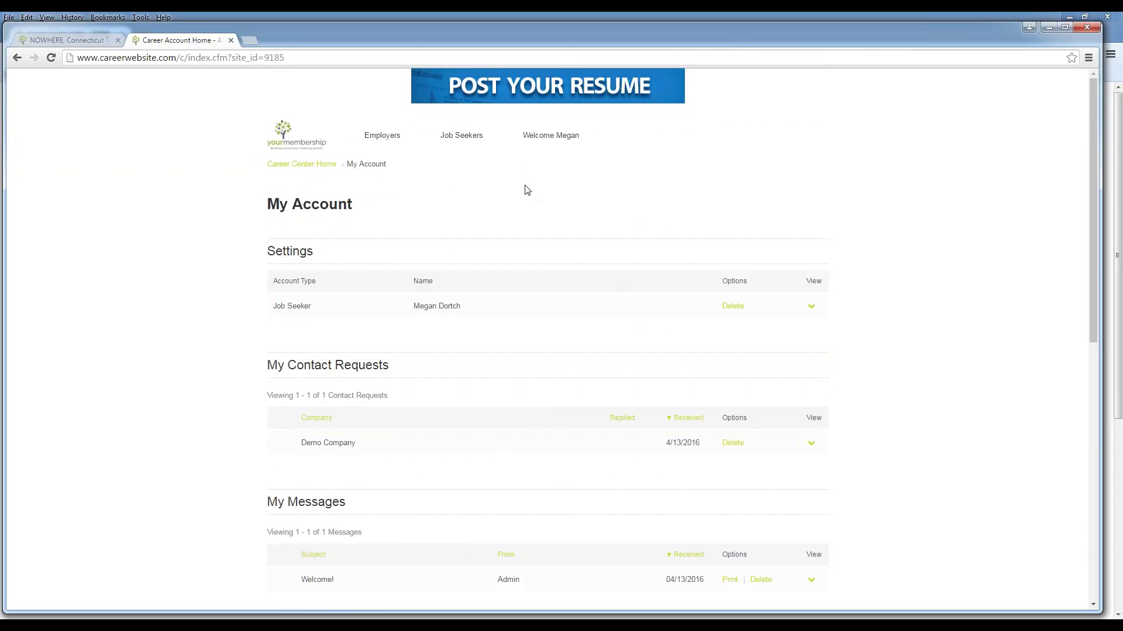
{"action": "mouse_move", "coordinate": [469, 135]}
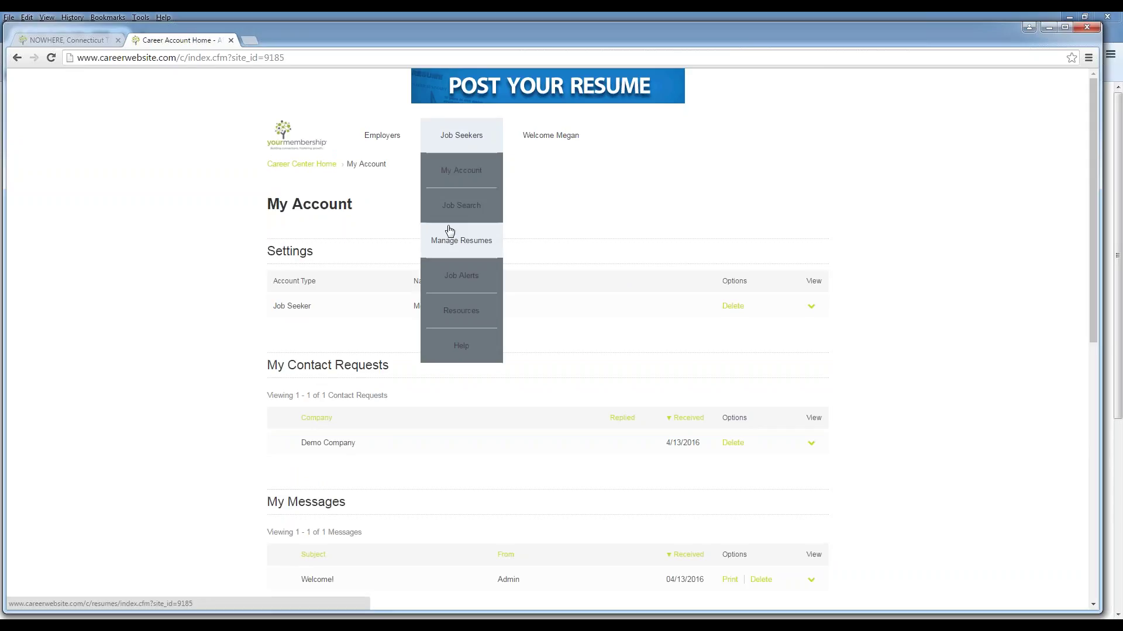
Open Manage Resumes and review the public resume and existing cover letter sections.
{"action": "left_click", "coordinate": [457, 244]}
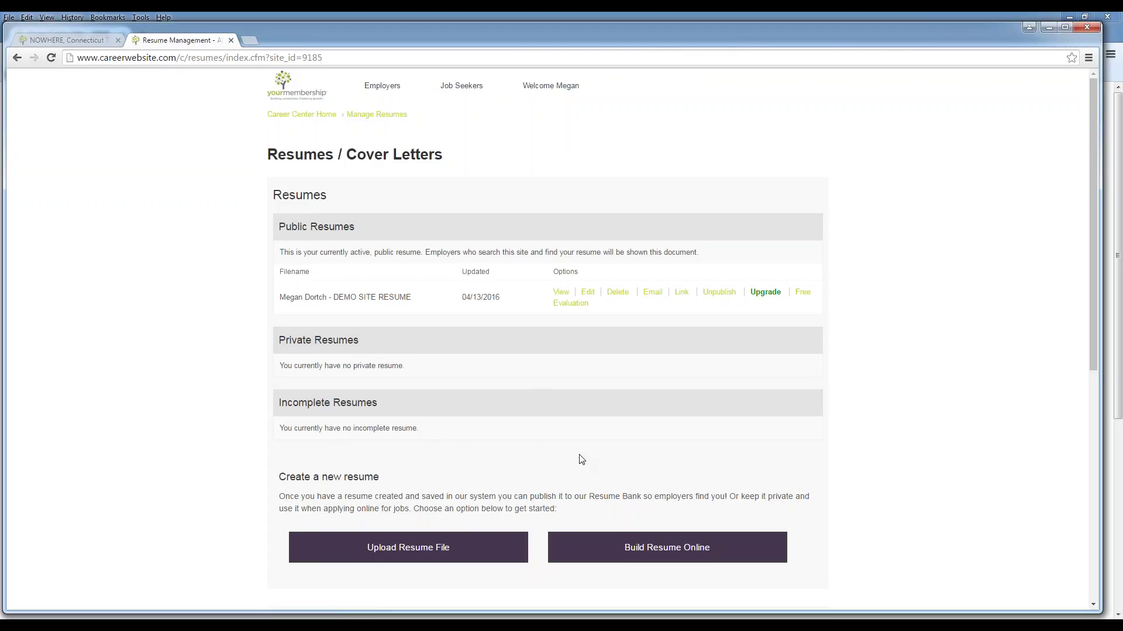
{"action": "scroll", "coordinate": [582, 459], "scroll_direction": "down", "scroll_amount": 3}
{"action": "scroll", "coordinate": [582, 459], "scroll_direction": "down", "scroll_amount": 4}
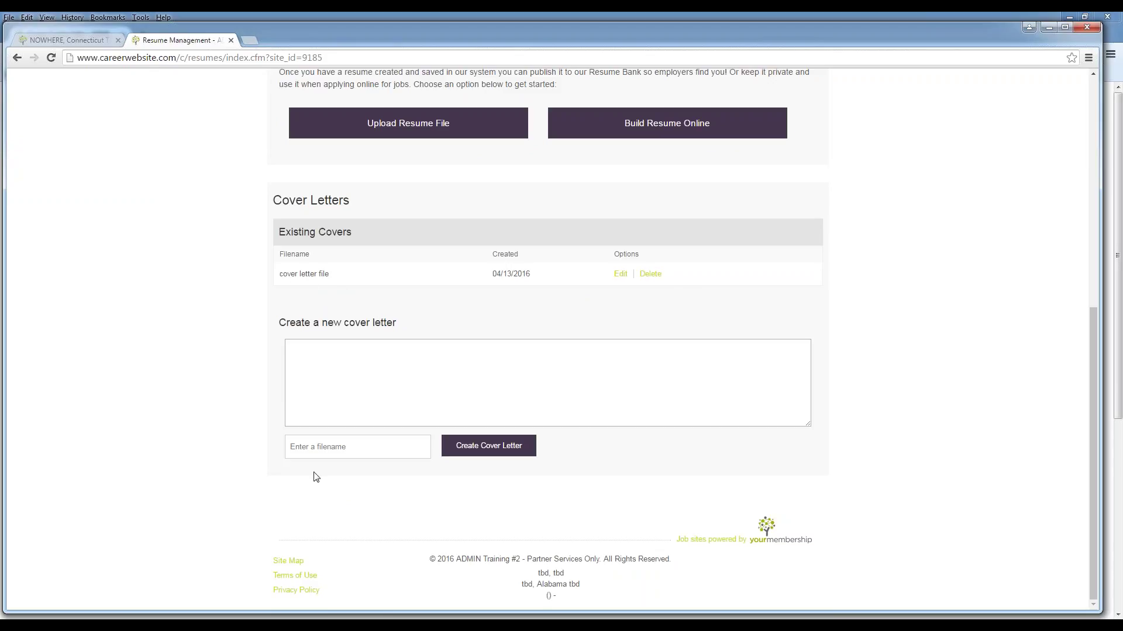
{"action": "left_click", "coordinate": [301, 399]}
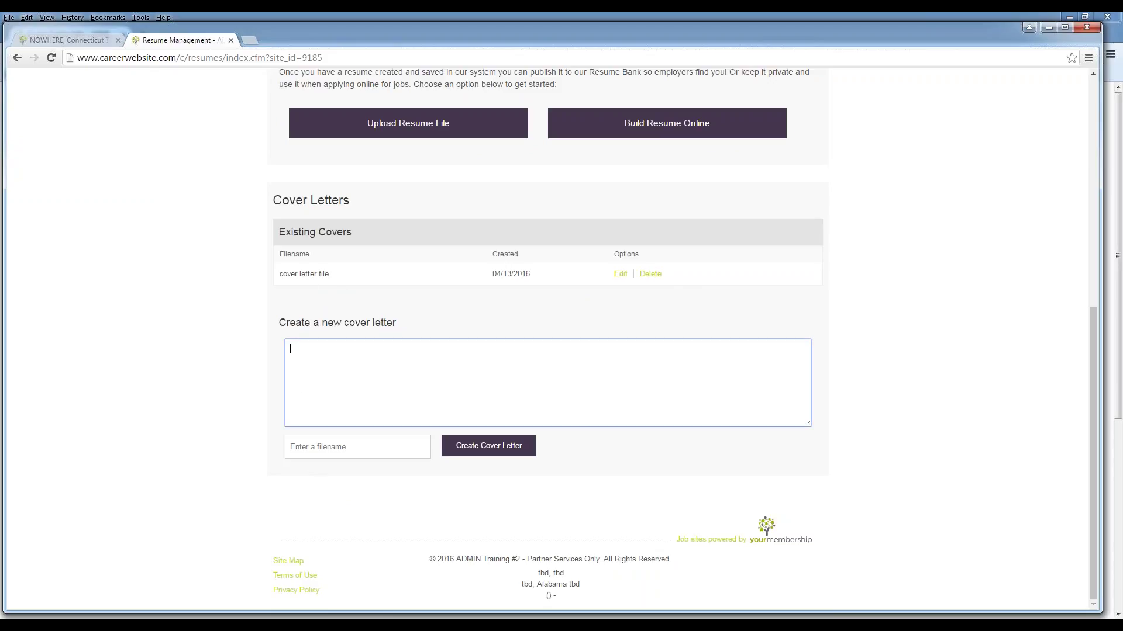
{"action": "scroll", "coordinate": [649, 439], "scroll_direction": "up", "scroll_amount": 7}
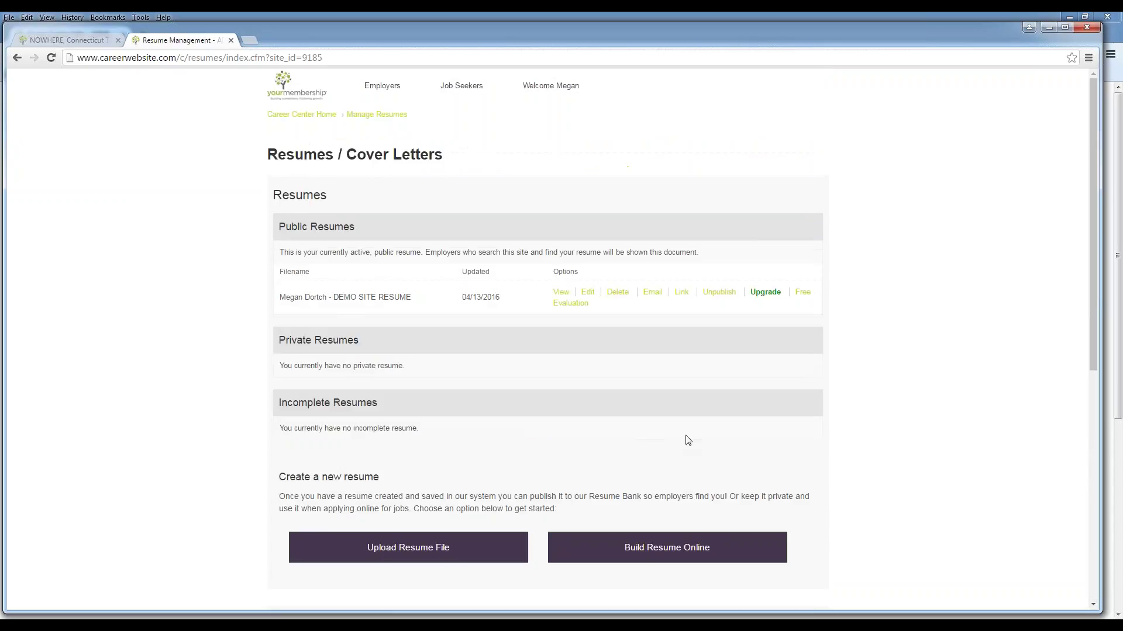
Open Job Alerts and name a new alert 'Human Resource'.
{"action": "mouse_move", "coordinate": [460, 86]}
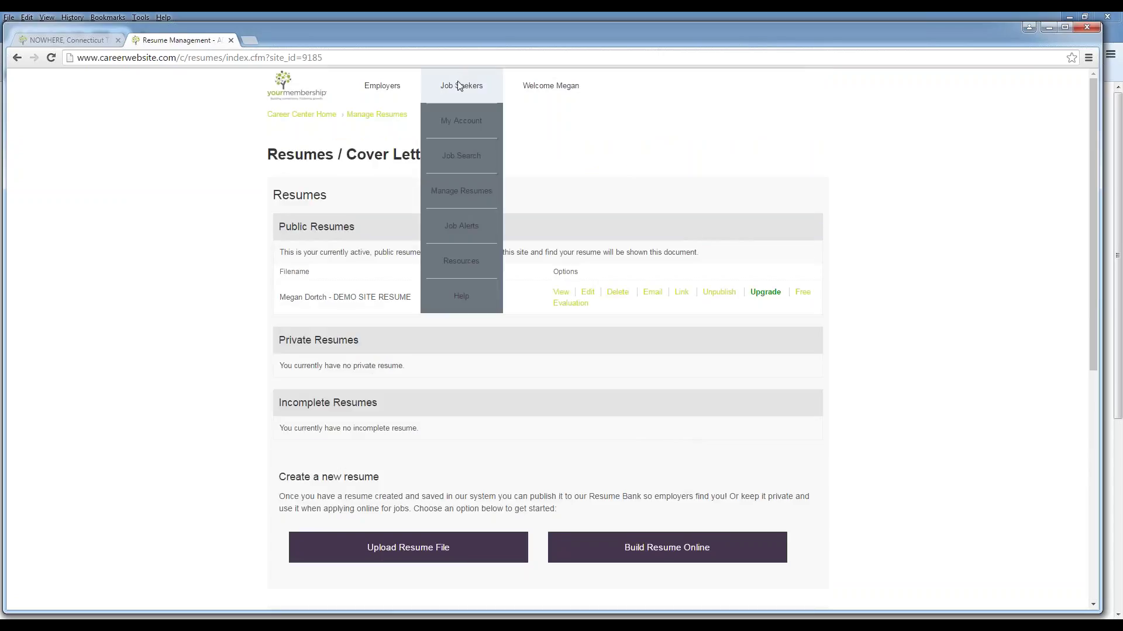
{"action": "left_click", "coordinate": [460, 228]}
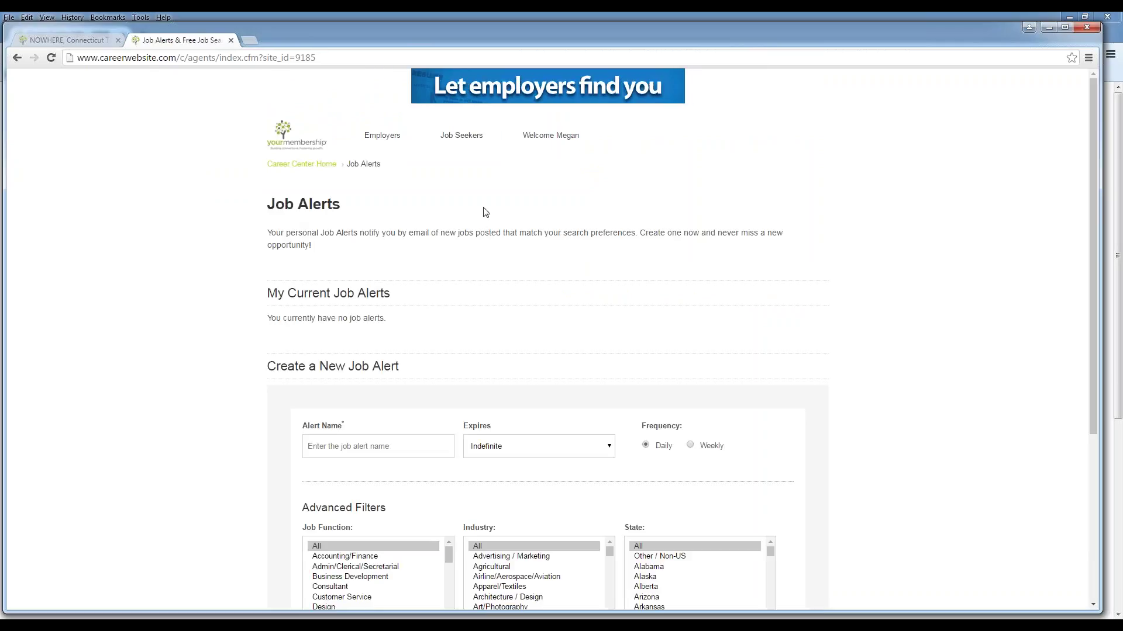
{"action": "scroll", "coordinate": [278, 236], "scroll_direction": "down", "scroll_amount": 1}
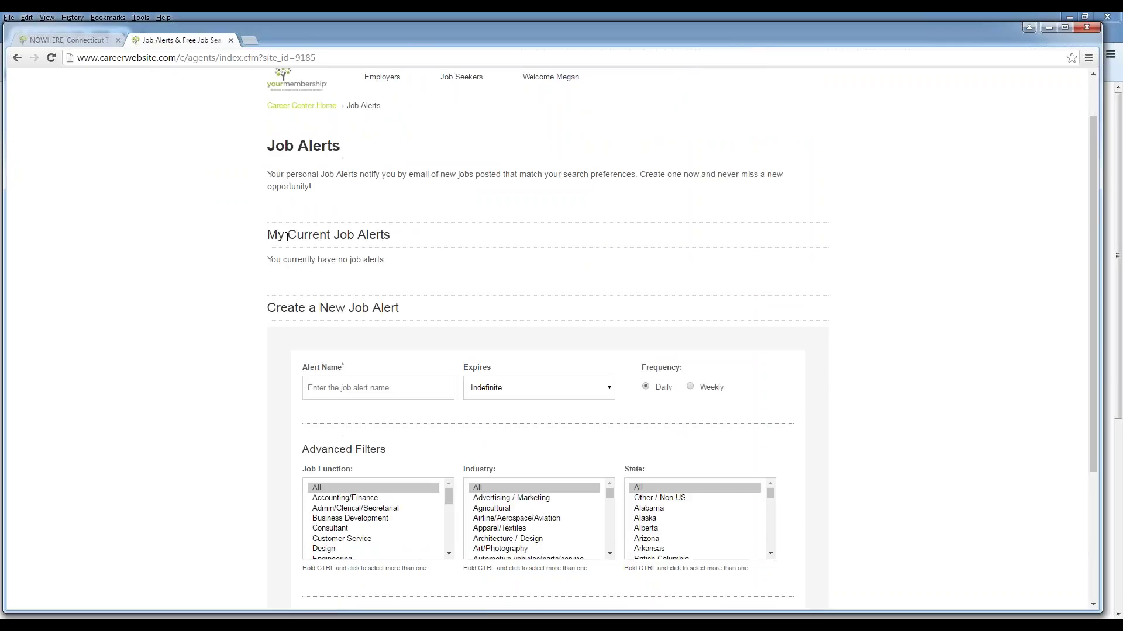
{"action": "left_click", "coordinate": [336, 390]}
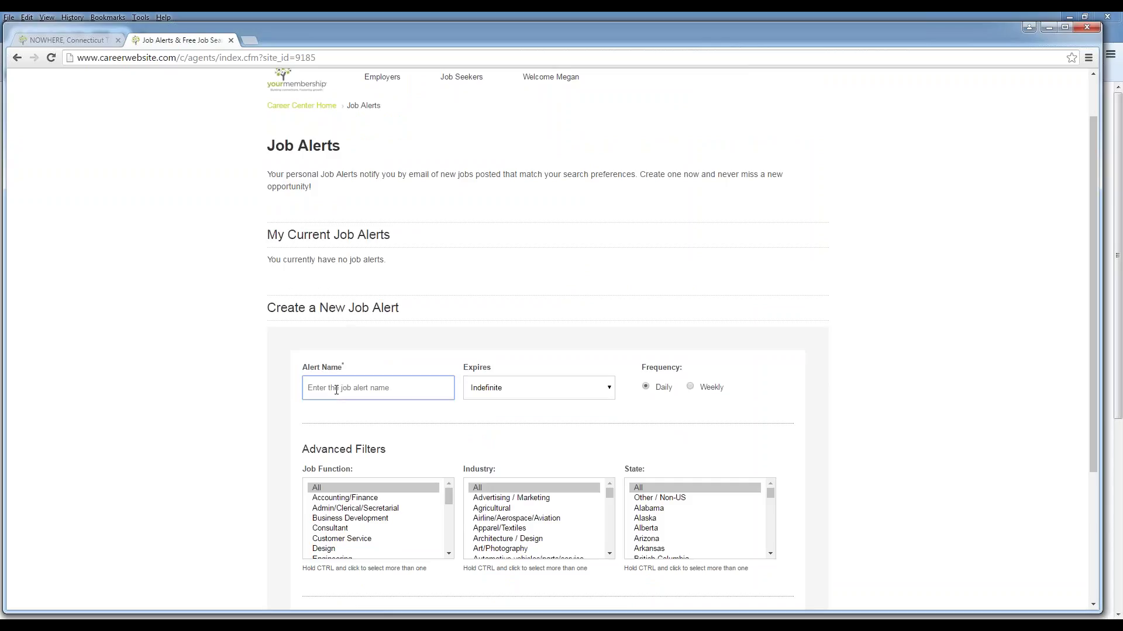
{"action": "type", "text": "\"Human Ser"}
{"action": "key", "text": "BackSpace"}
{"action": "key", "text": "BackSpace"}
{"action": "key", "text": "BackSpace"}
{"action": "type", "text": "Resource\""}
Set the alert to expire in 30 Days, filtered to Admin/Clerical/Secretarial and Agricultural.
{"action": "scroll", "coordinate": [451, 380], "scroll_direction": "down", "scroll_amount": 2}
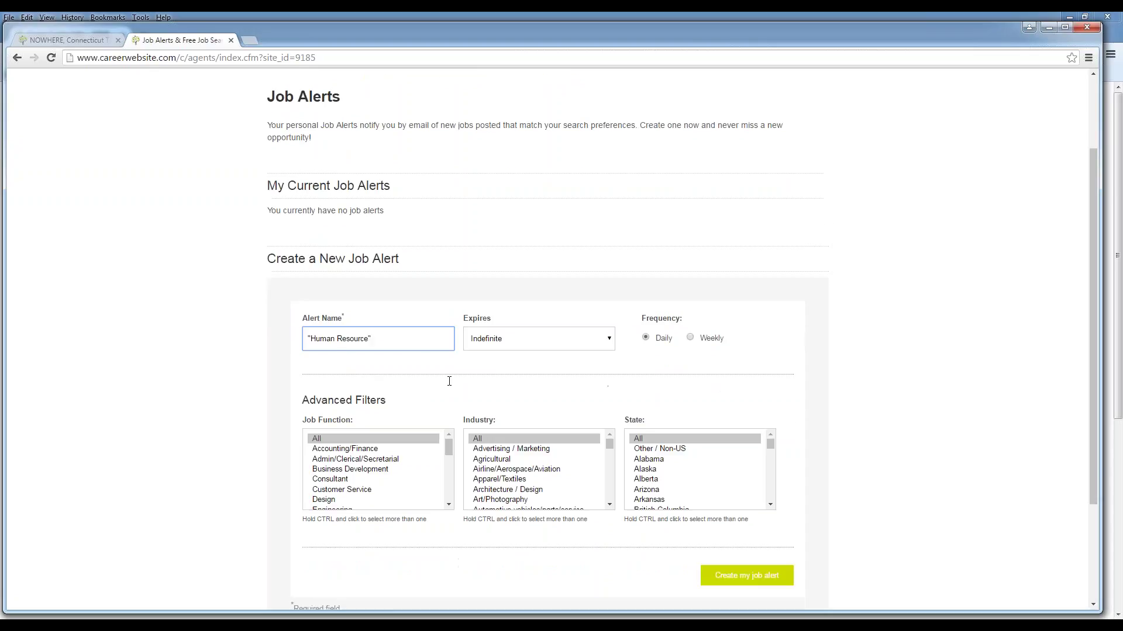
{"action": "left_click", "coordinate": [503, 271]}
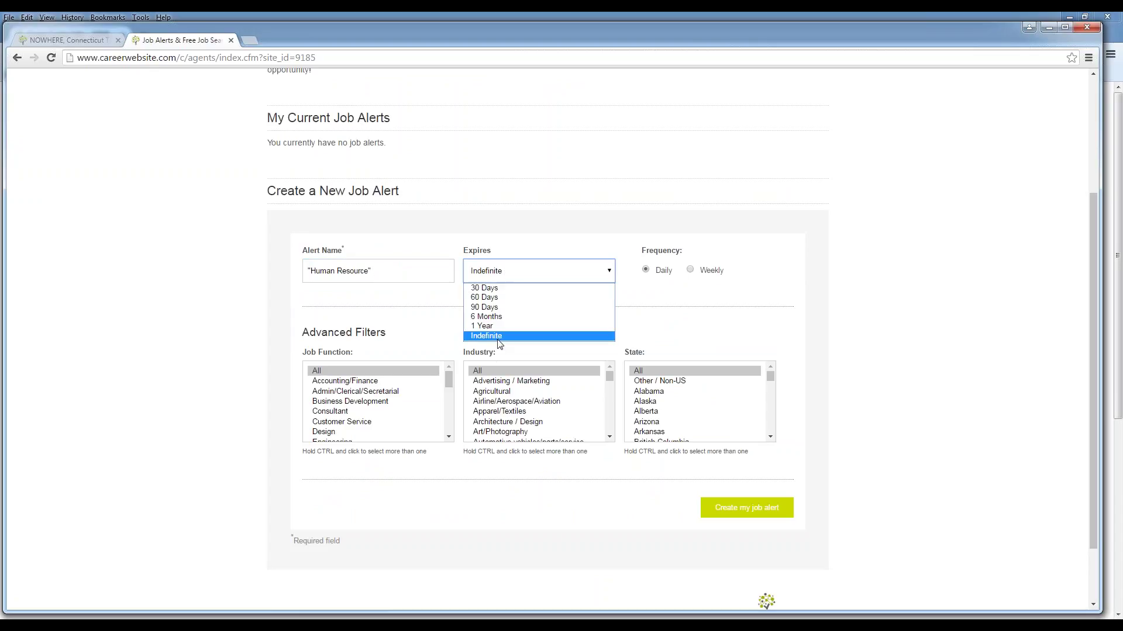
{"action": "left_click", "coordinate": [507, 288]}
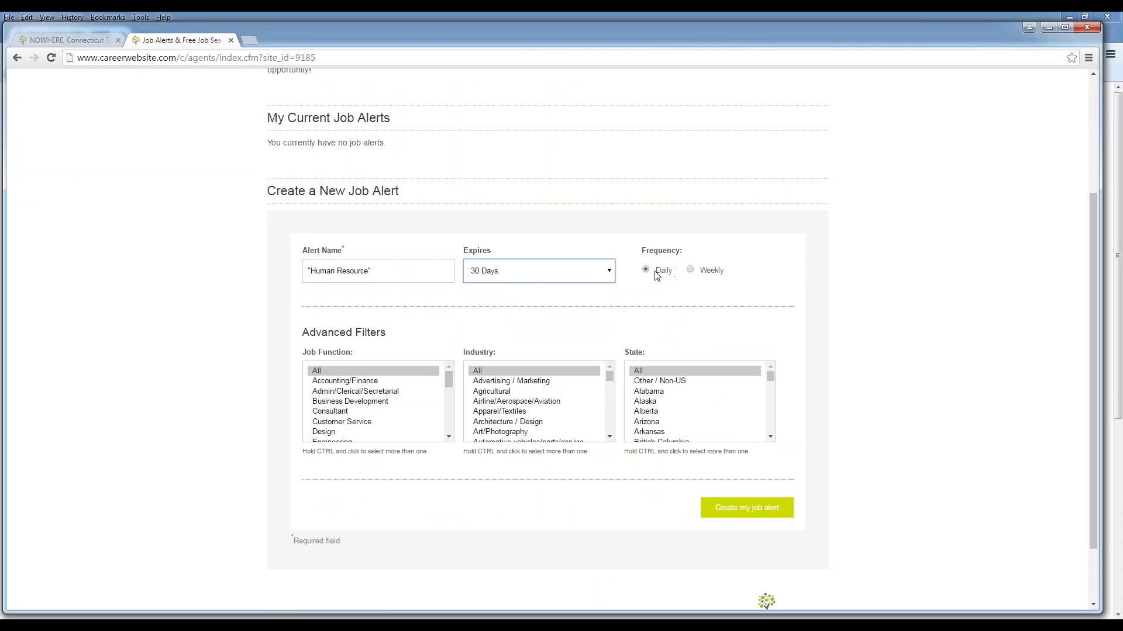
{"action": "left_click", "coordinate": [357, 391]}
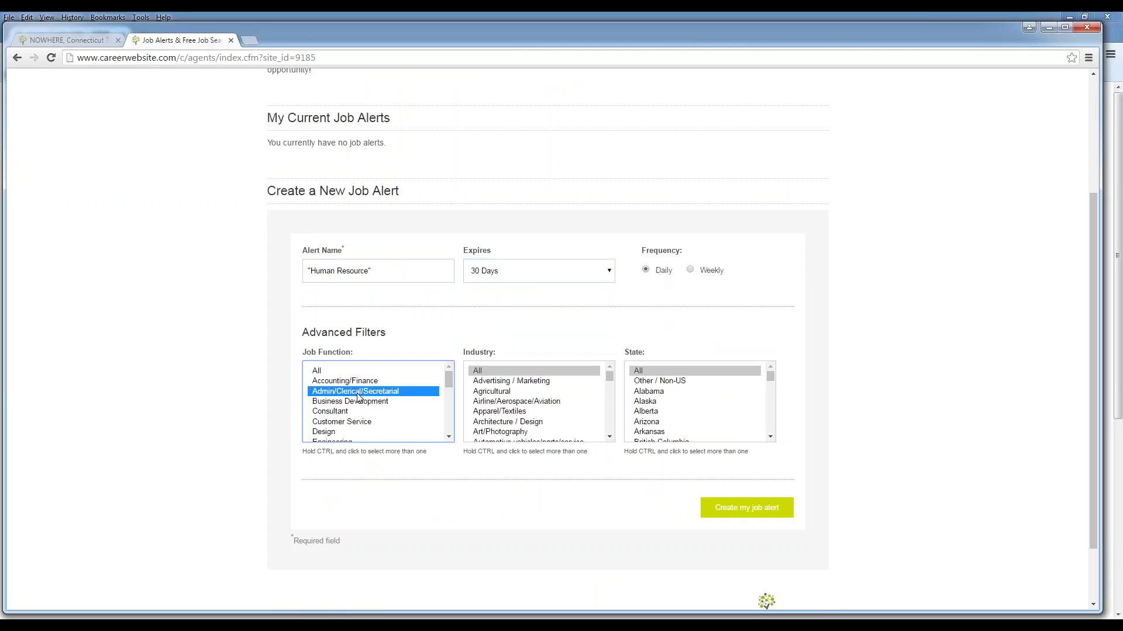
{"action": "left_click", "coordinate": [506, 392]}
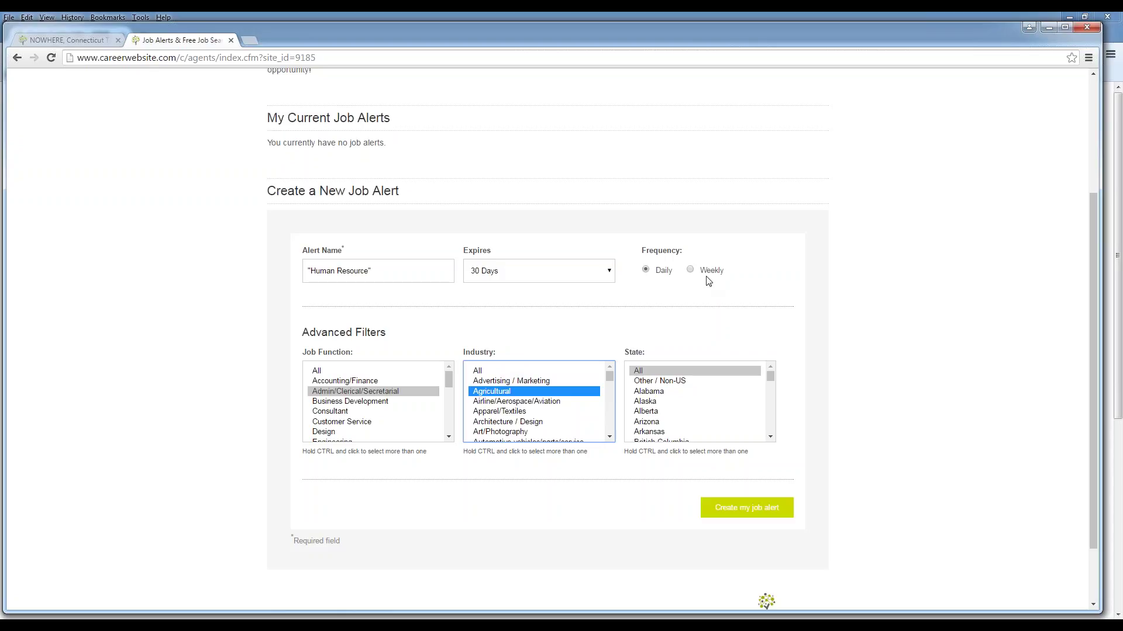
{"action": "left_click", "coordinate": [491, 272]}
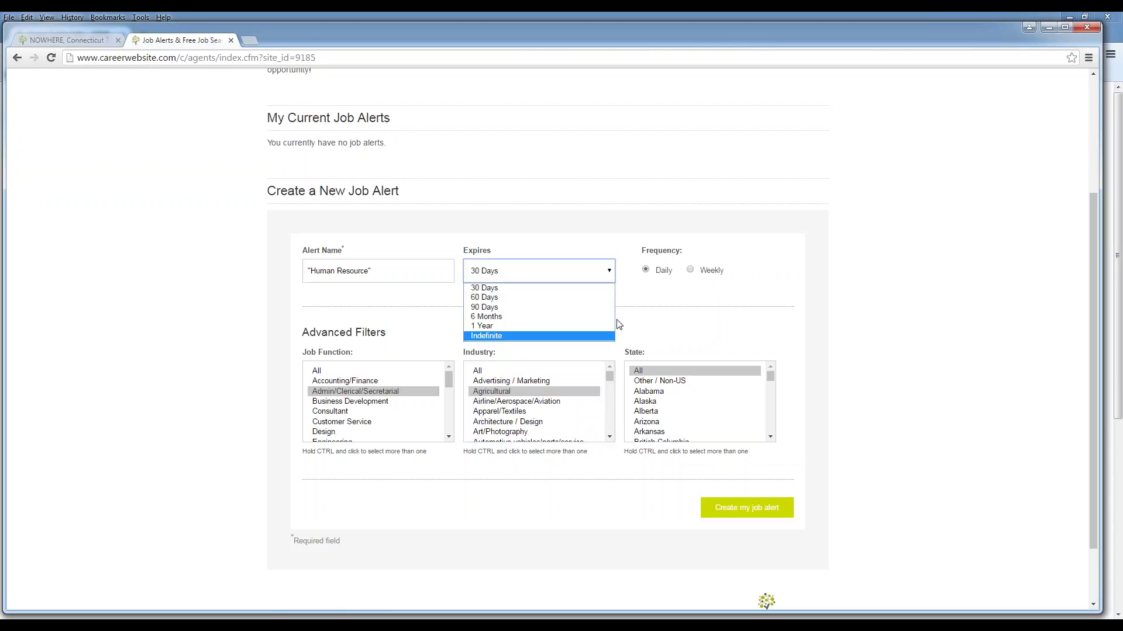
{"action": "left_click", "coordinate": [683, 307]}
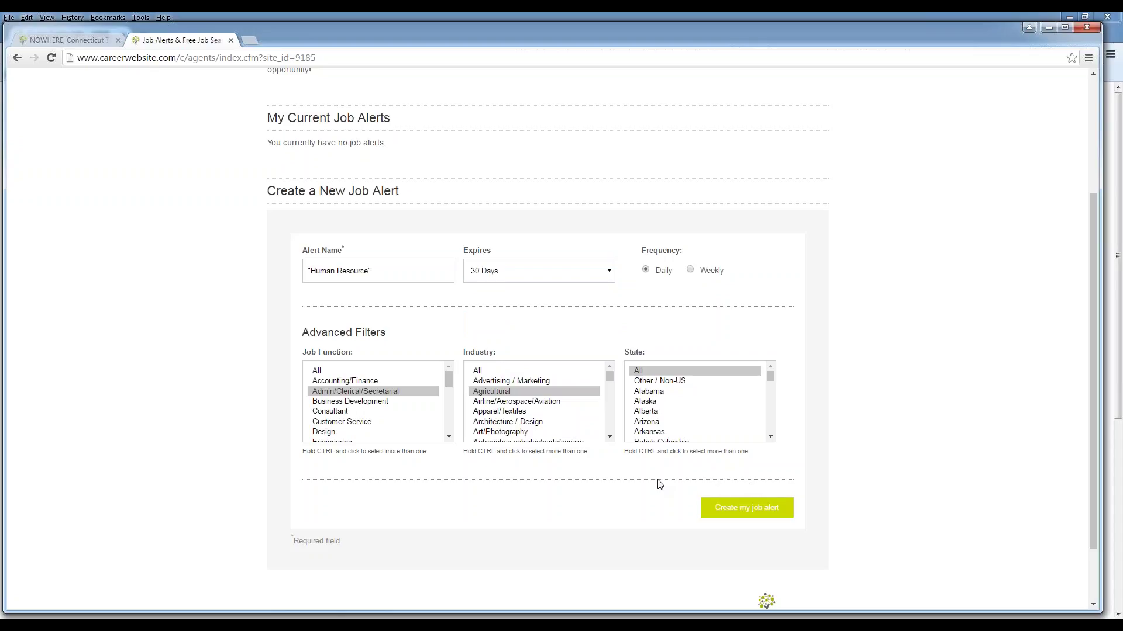
{"action": "scroll", "coordinate": [691, 484], "scroll_direction": "up", "scroll_amount": 3}
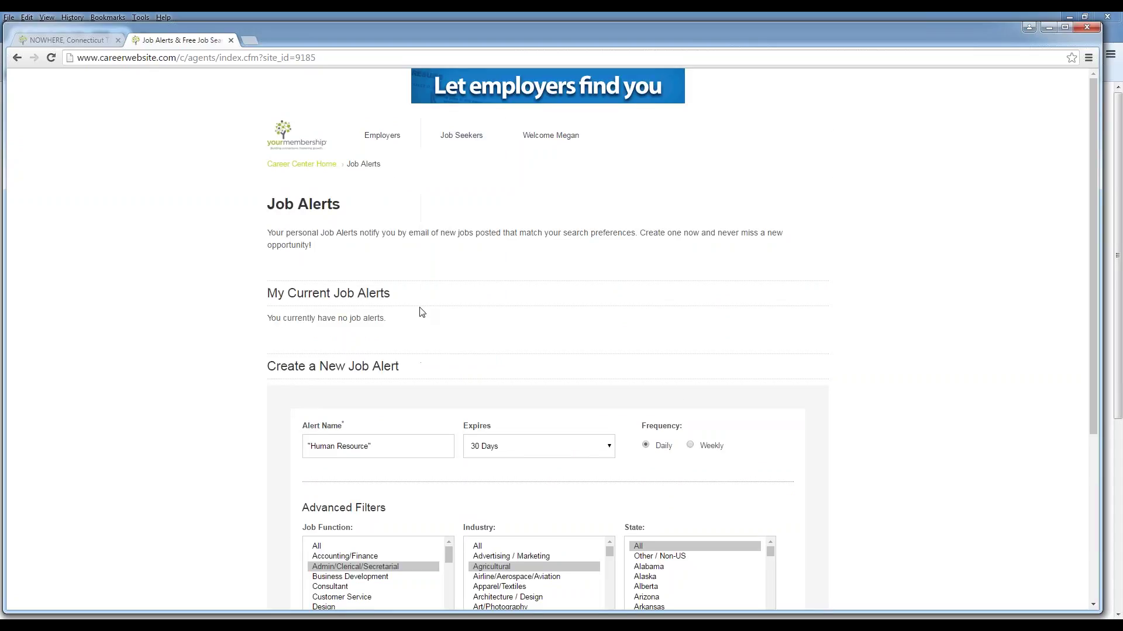
Go to Job Seekers > Resources and browse the Resume, Interviewing, Career Advancement and Ask the Experts sections.
{"action": "mouse_move", "coordinate": [461, 135]}
{"action": "left_click", "coordinate": [461, 311]}
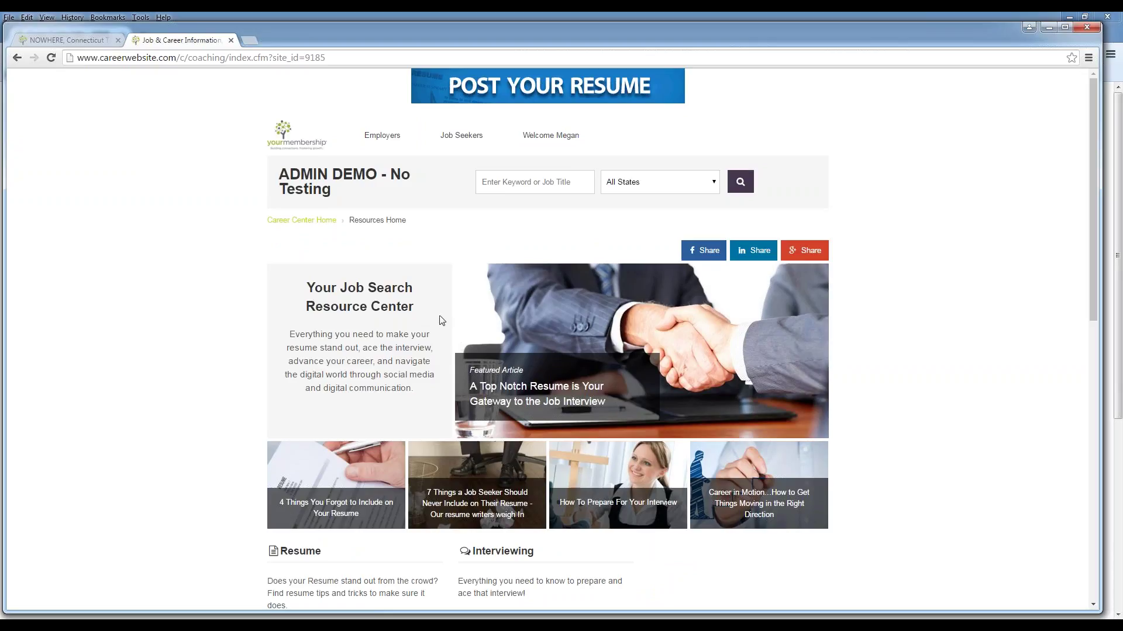
{"action": "scroll", "coordinate": [448, 449], "scroll_direction": "down", "scroll_amount": 3}
{"action": "scroll", "coordinate": [448, 449], "scroll_direction": "down", "scroll_amount": 2}
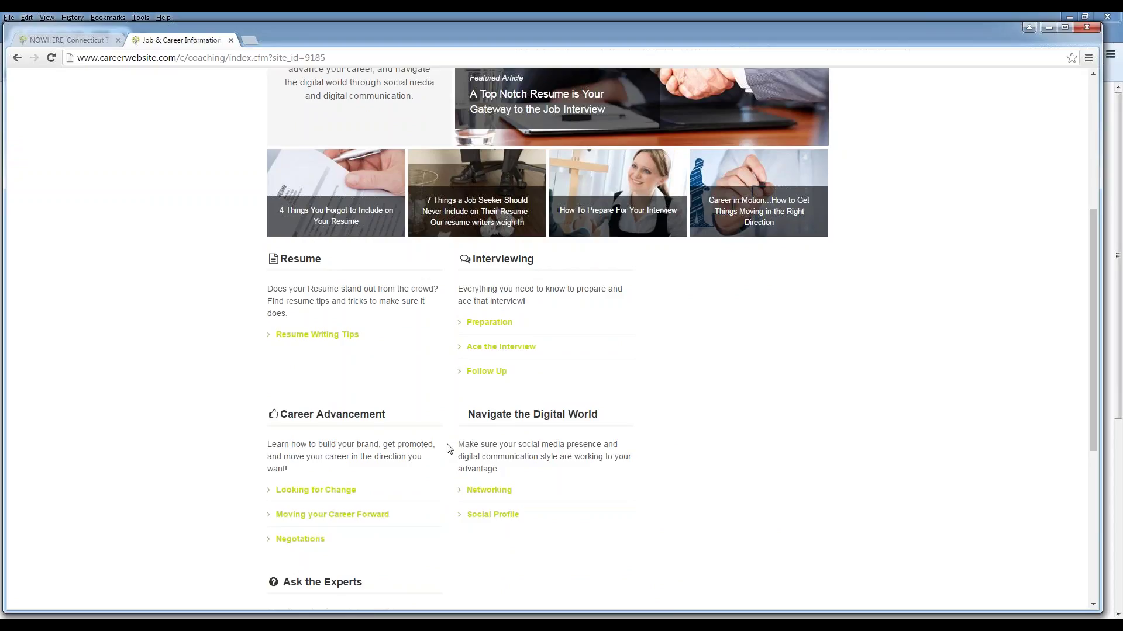
{"action": "scroll", "coordinate": [351, 455], "scroll_direction": "down", "scroll_amount": 1}
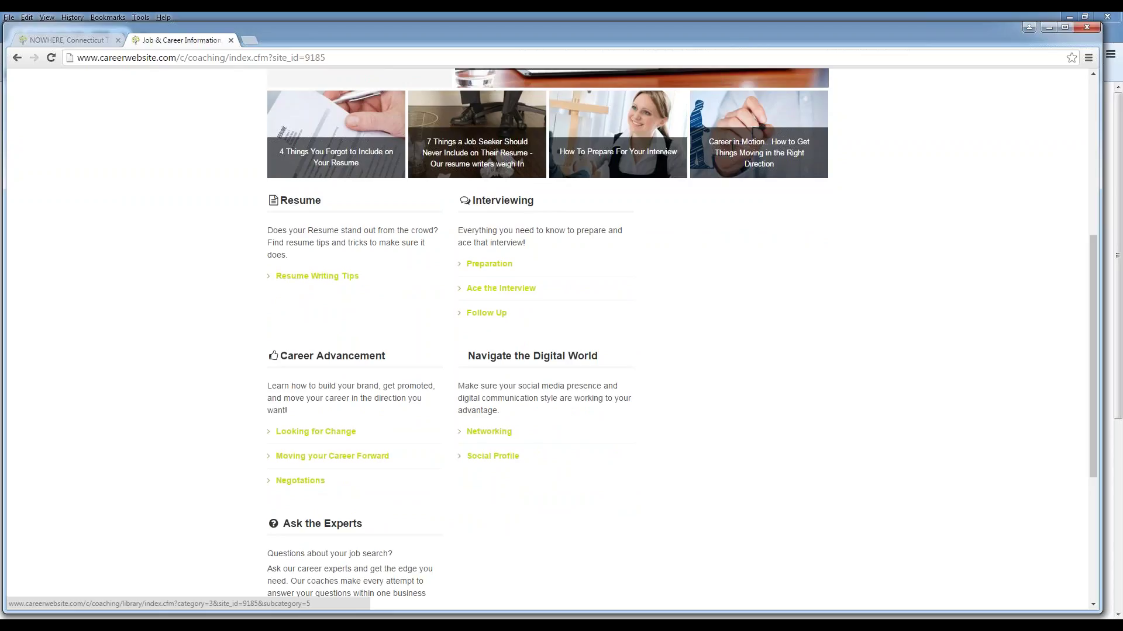
{"action": "scroll", "coordinate": [389, 491], "scroll_direction": "down", "scroll_amount": 3}
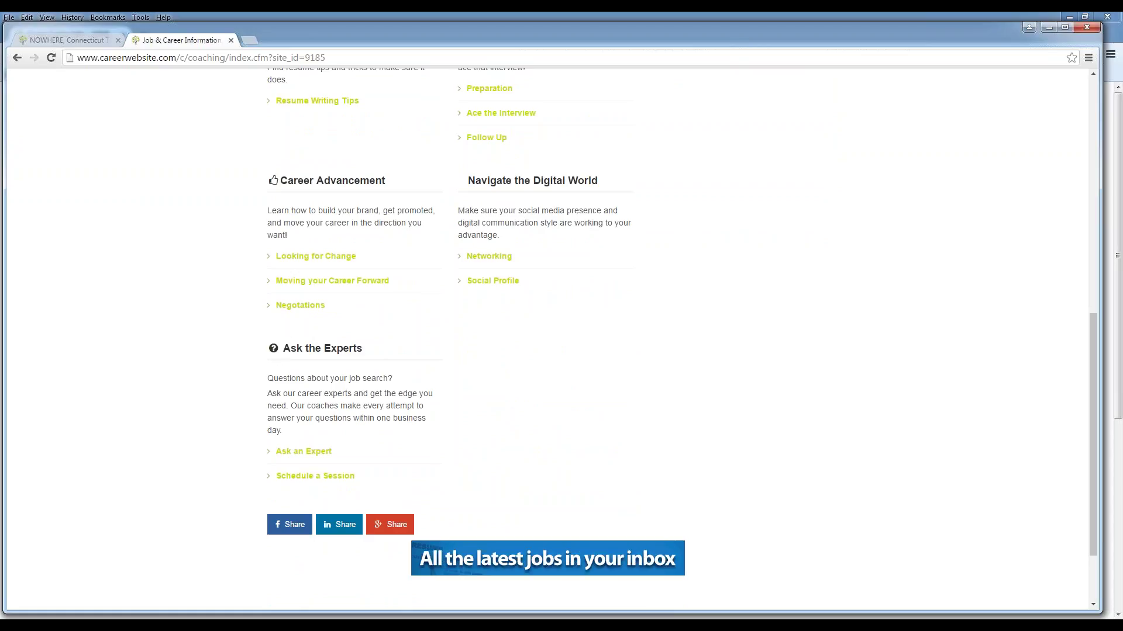
{"action": "left_click", "coordinate": [301, 452]}
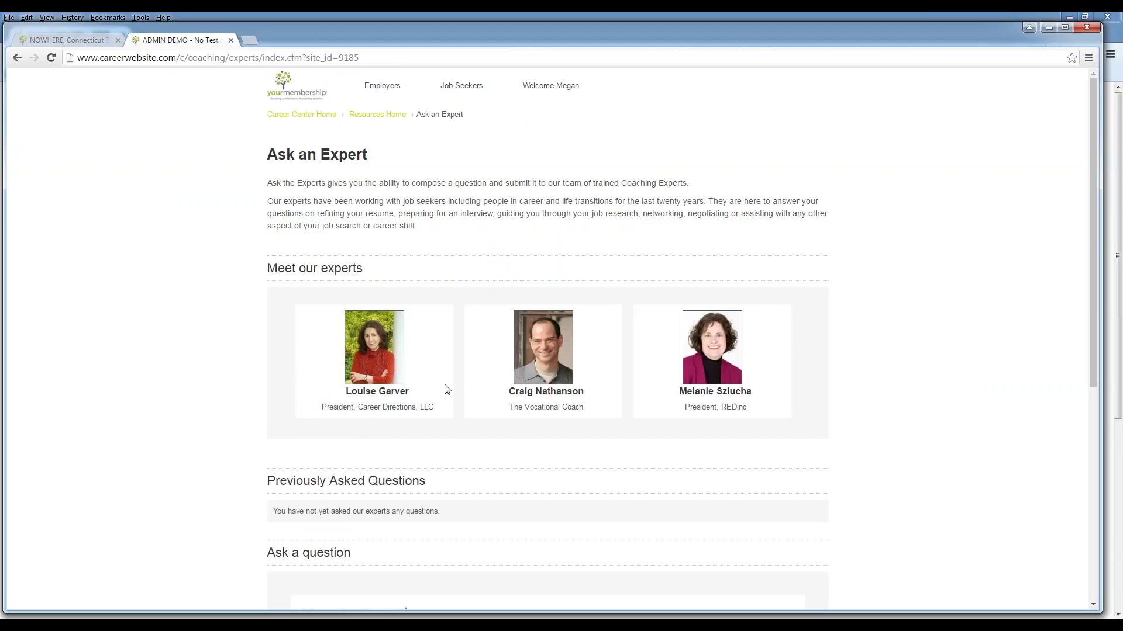
{"action": "scroll", "coordinate": [770, 377], "scroll_direction": "down", "scroll_amount": 2}
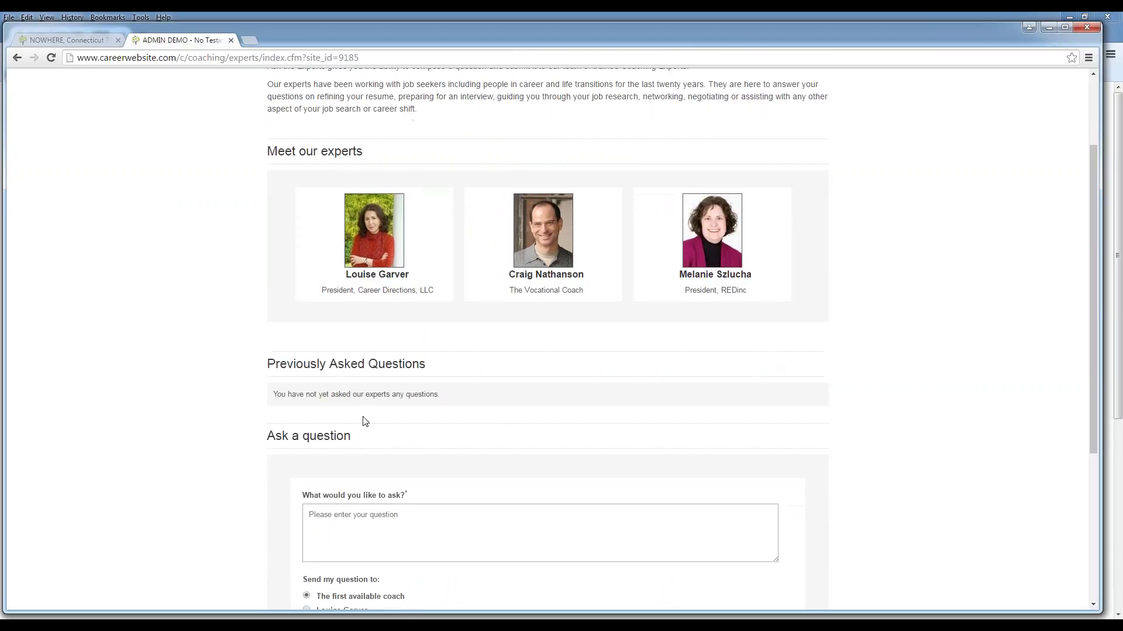
{"action": "scroll", "coordinate": [454, 416], "scroll_direction": "down", "scroll_amount": 1}
{"action": "scroll", "coordinate": [455, 417], "scroll_direction": "down", "scroll_amount": 2}
{"action": "left_click", "coordinate": [408, 403]}
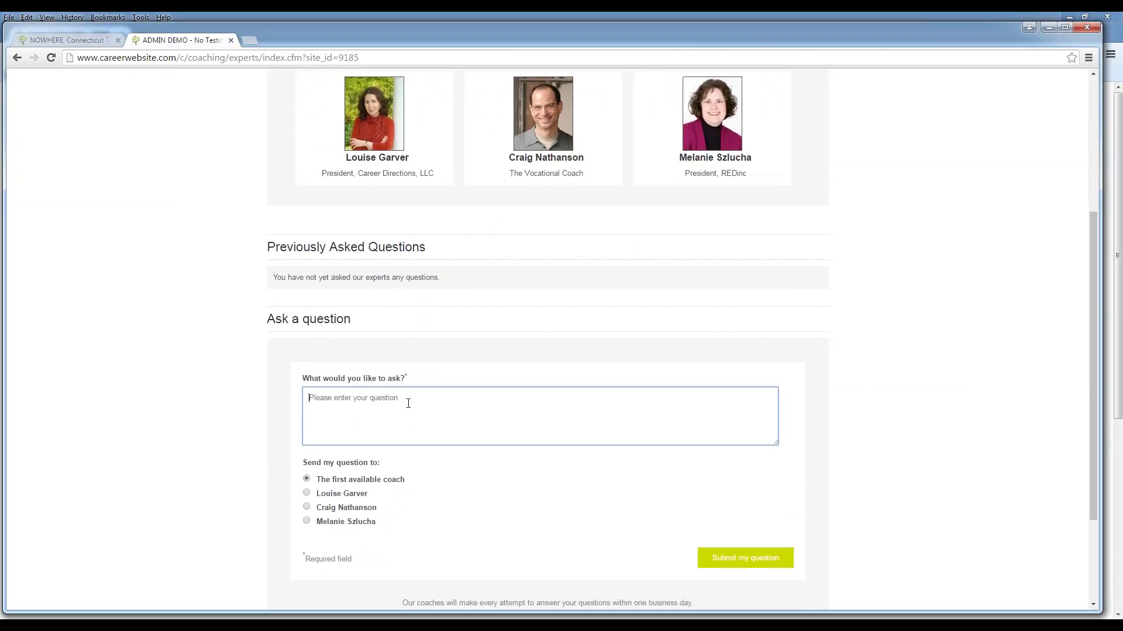
{"action": "scroll", "coordinate": [519, 451], "scroll_direction": "down", "scroll_amount": 2}
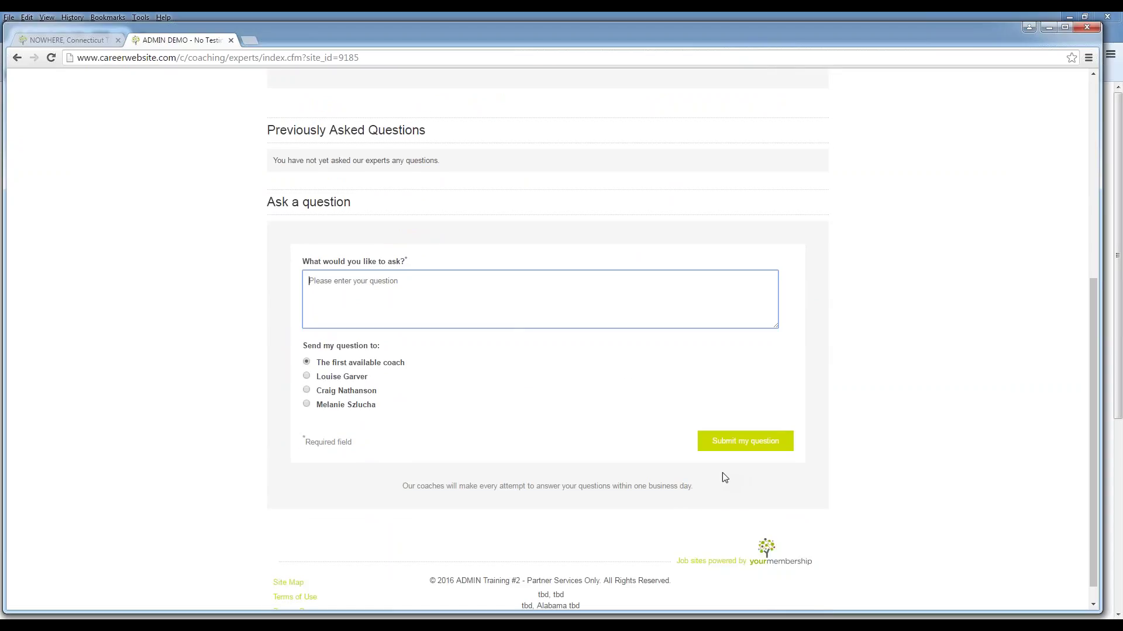
{"action": "scroll", "coordinate": [723, 475], "scroll_direction": "up", "scroll_amount": 2}
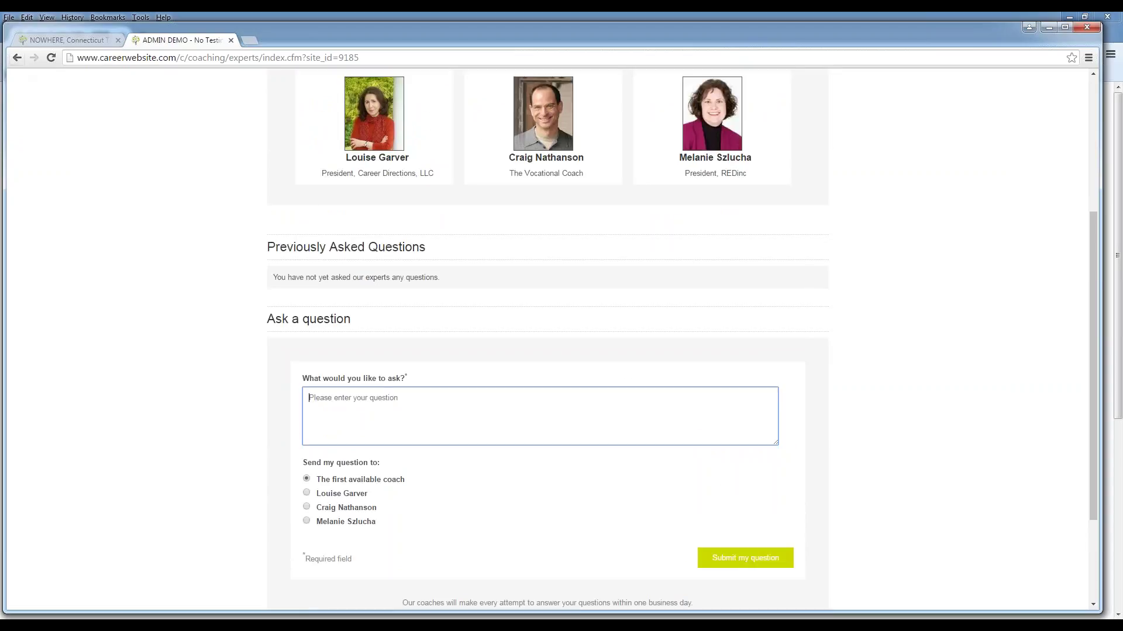
{"action": "left_click", "coordinate": [17, 58]}
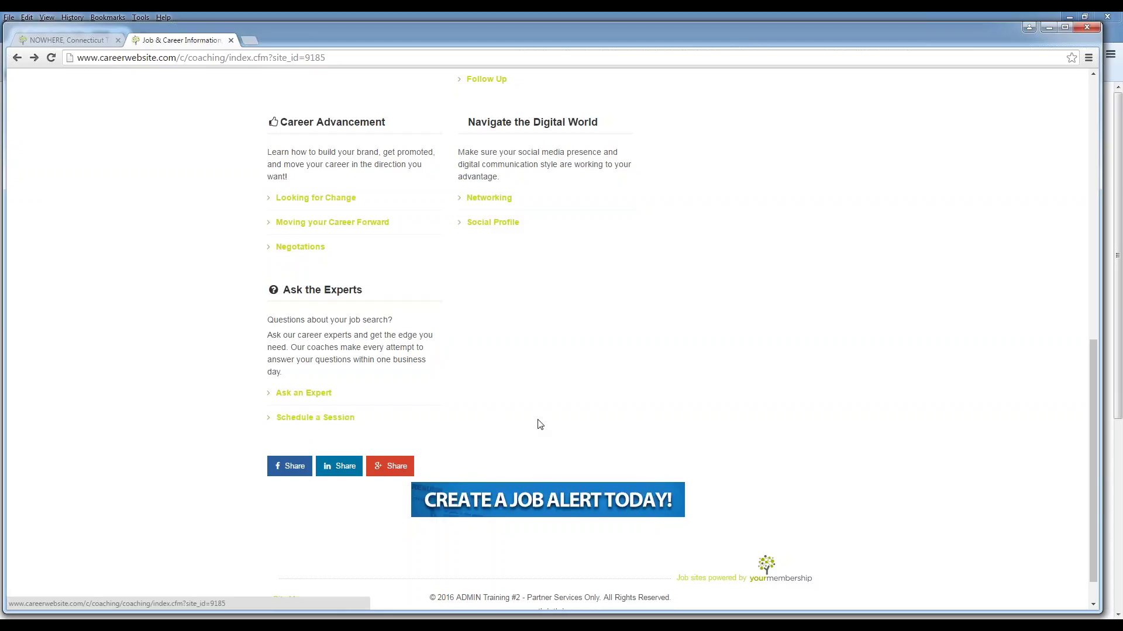
{"action": "scroll", "coordinate": [653, 405], "scroll_direction": "up", "scroll_amount": 5}
{"action": "scroll", "coordinate": [653, 405], "scroll_direction": "up", "scroll_amount": 5}
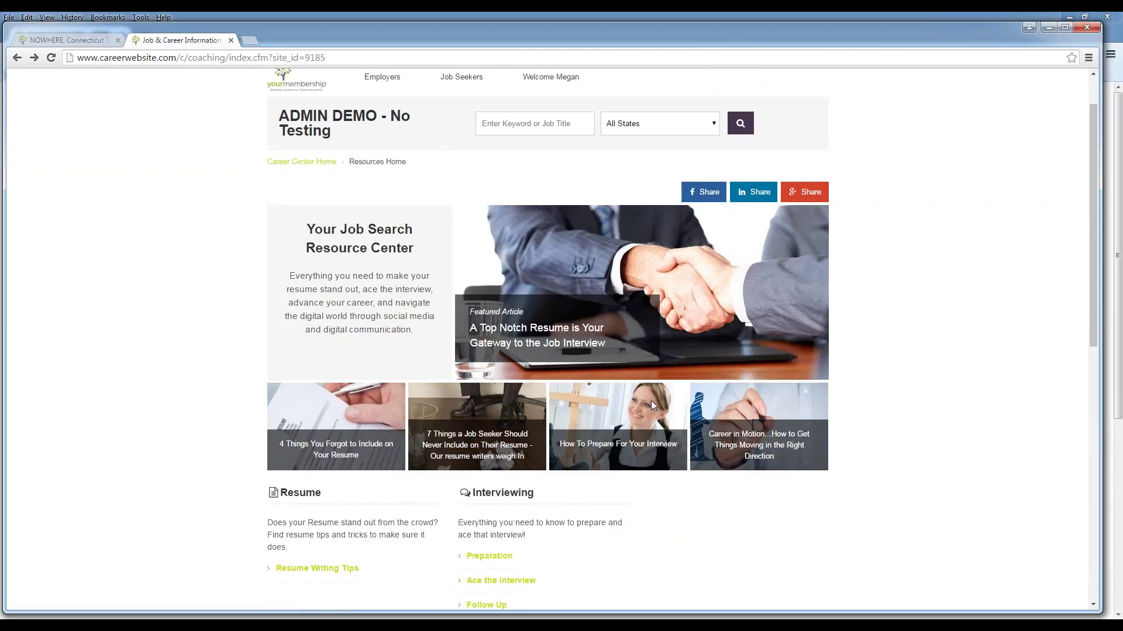
{"action": "mouse_move", "coordinate": [449, 134]}
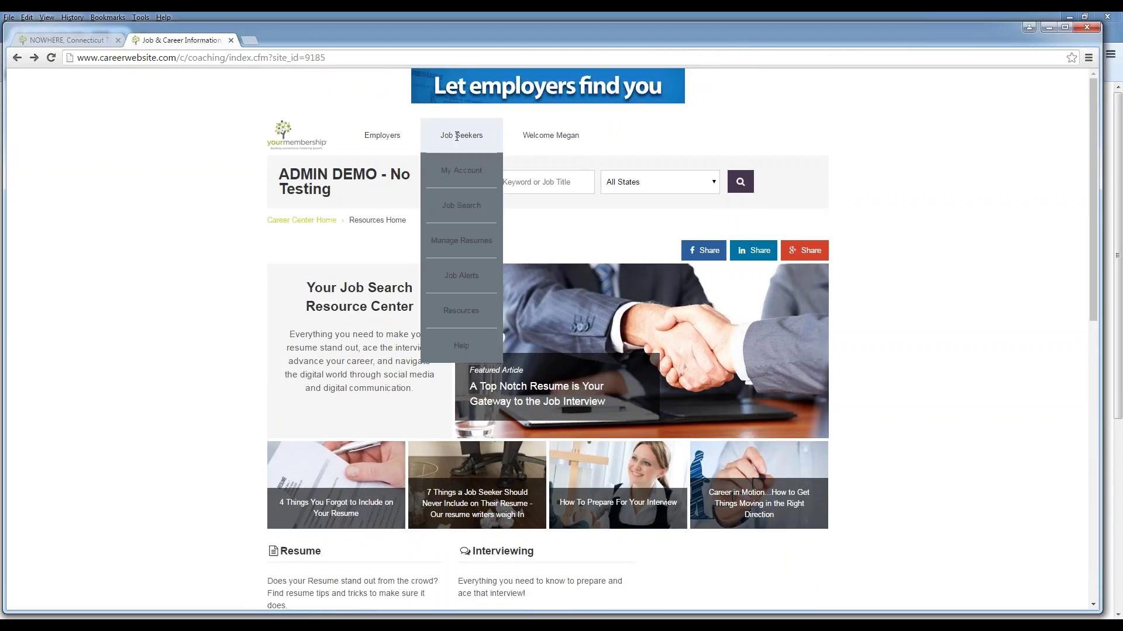
Go to Job Seekers > Help and scroll the Support Center FAQ down to the Open a Support Ticket form.
{"action": "left_click", "coordinate": [447, 345]}
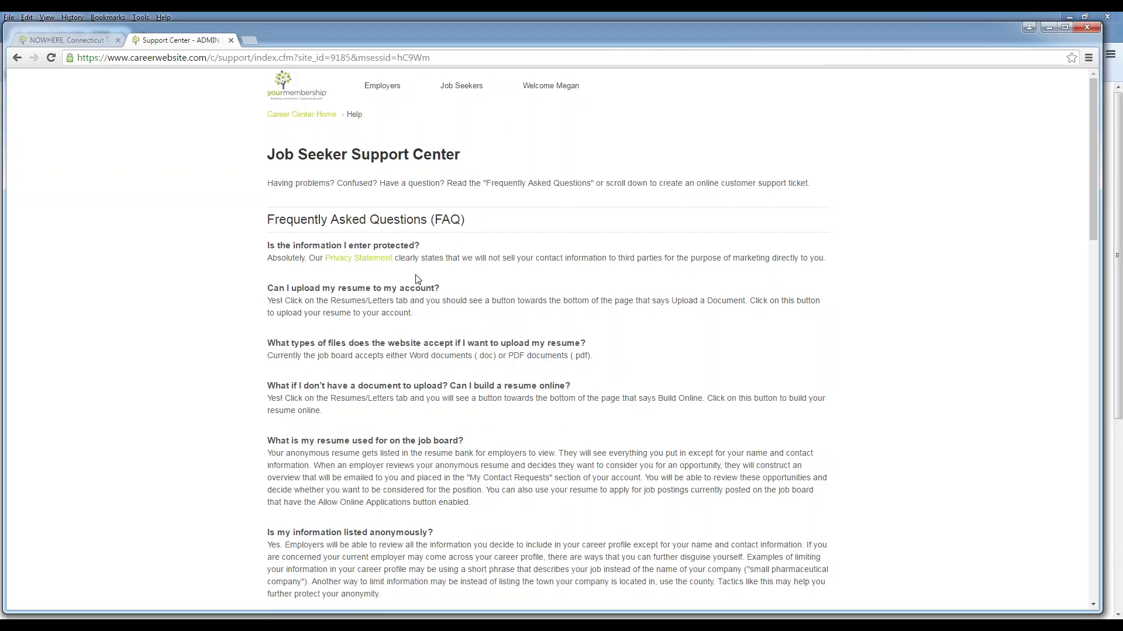
{"action": "scroll", "coordinate": [418, 280], "scroll_direction": "down", "scroll_amount": 5}
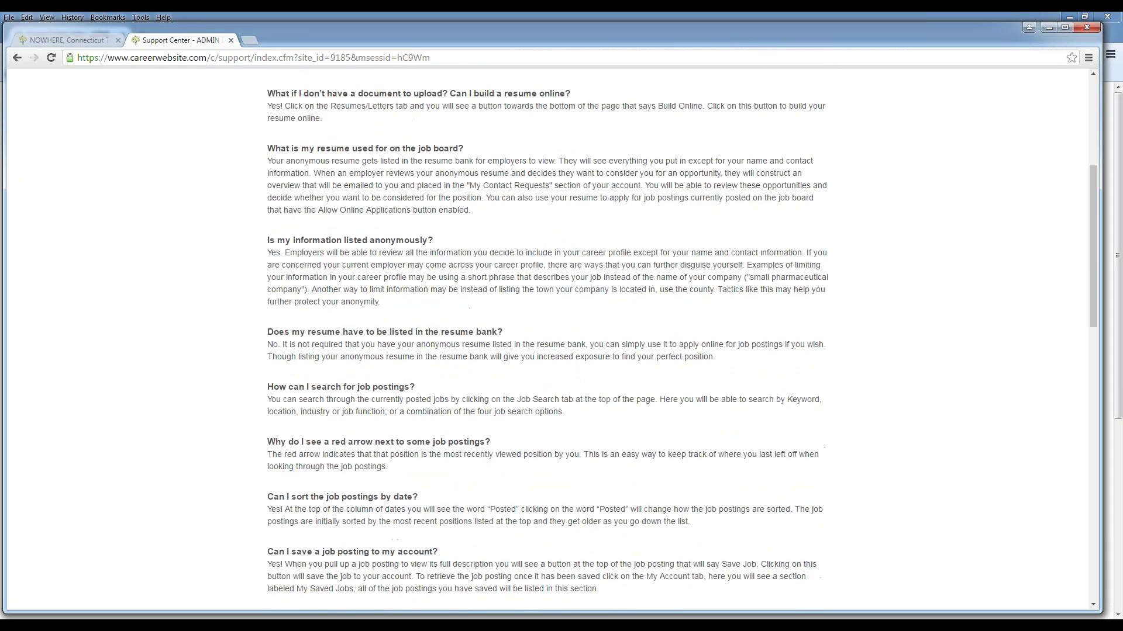
{"action": "scroll", "coordinate": [592, 524], "scroll_direction": "down", "scroll_amount": 15}
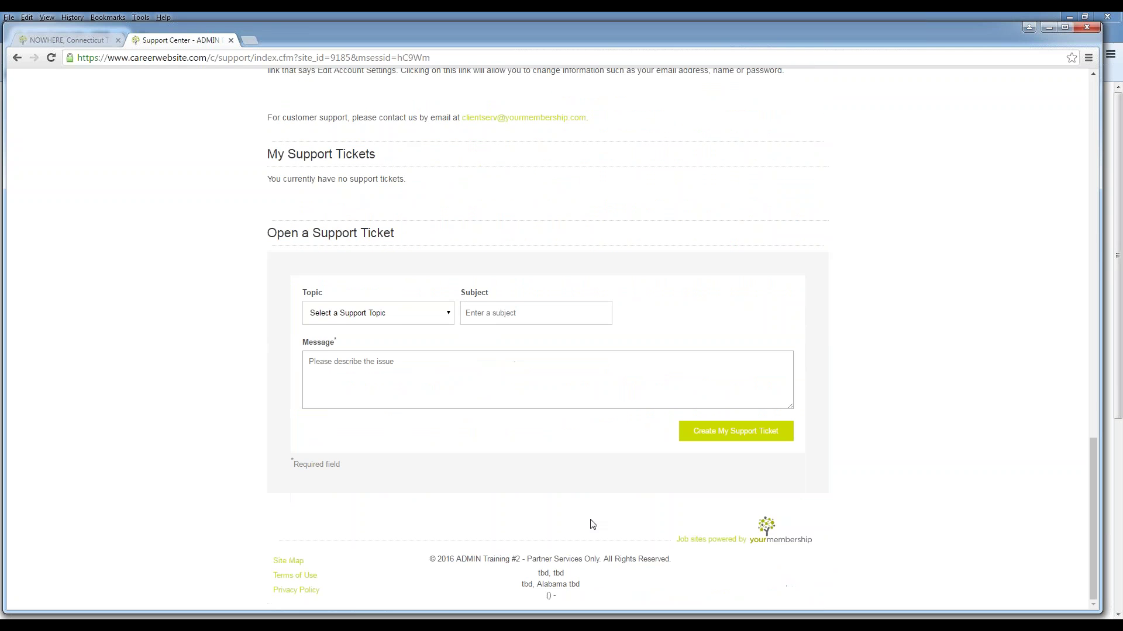
{"action": "scroll", "coordinate": [398, 350], "scroll_direction": "up", "scroll_amount": 20}
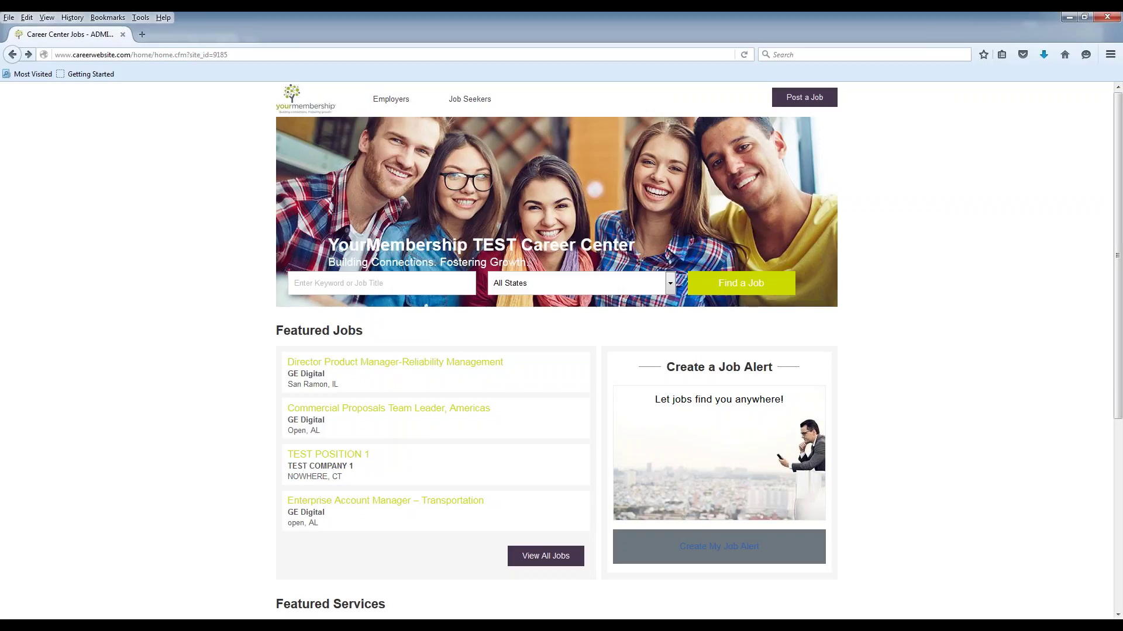
Go to Employers > Products and review the Basic, Passive Job Seeker and Enhanced package prices.
{"action": "mouse_move", "coordinate": [393, 100]}
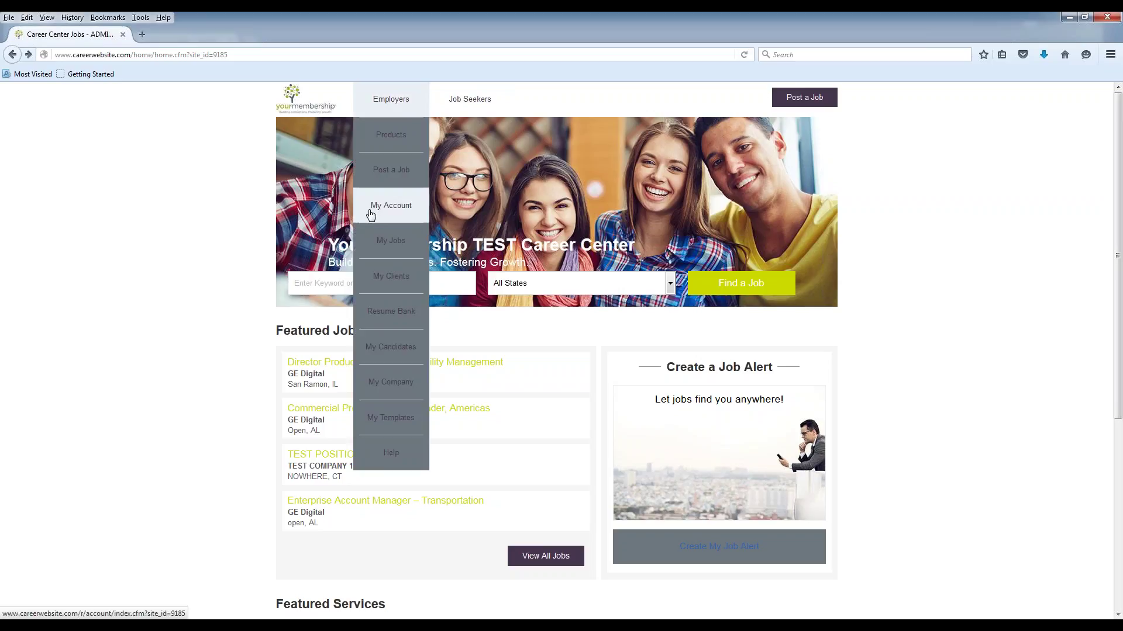
{"action": "left_click", "coordinate": [391, 140]}
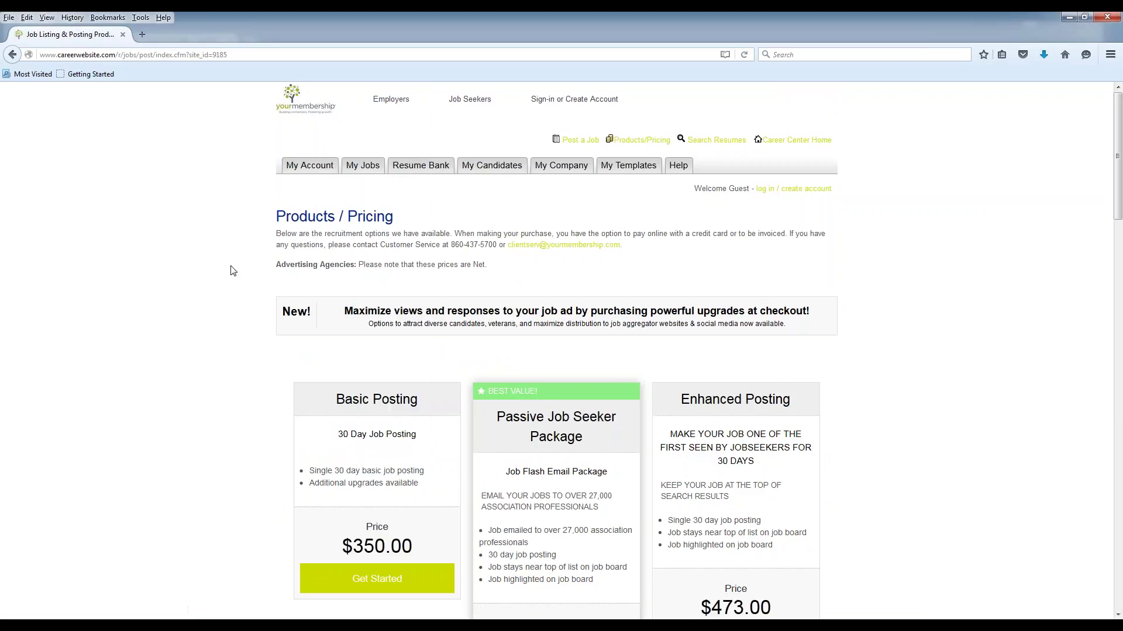
{"action": "scroll", "coordinate": [230, 269], "scroll_direction": "down", "scroll_amount": 5}
{"action": "scroll", "coordinate": [230, 270], "scroll_direction": "down", "scroll_amount": 8}
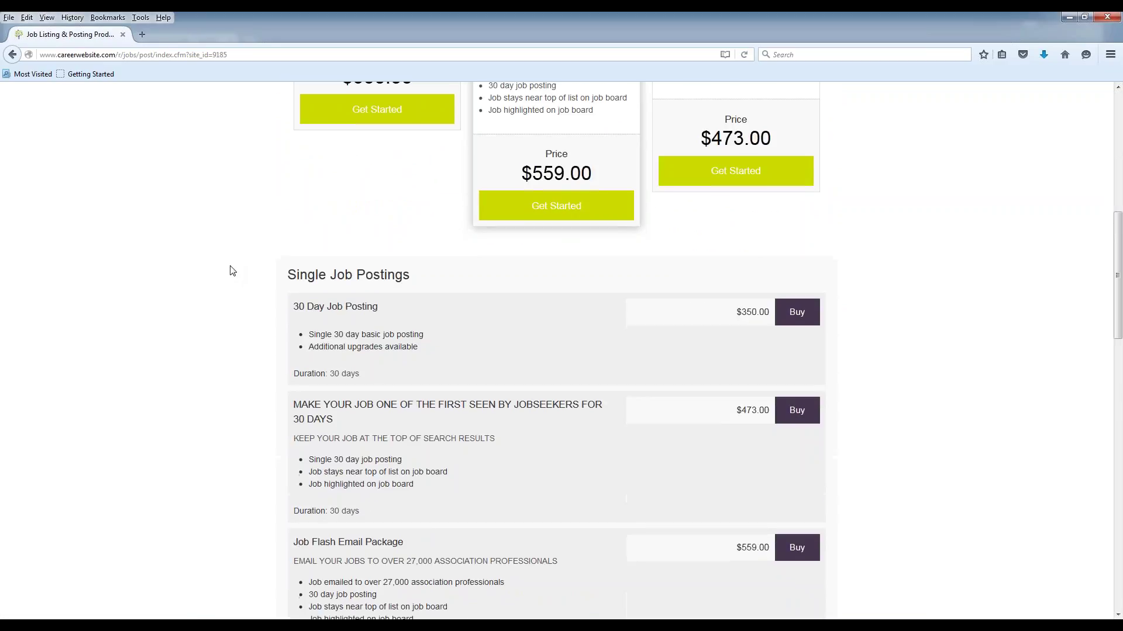
{"action": "scroll", "coordinate": [230, 270], "scroll_direction": "down", "scroll_amount": 5}
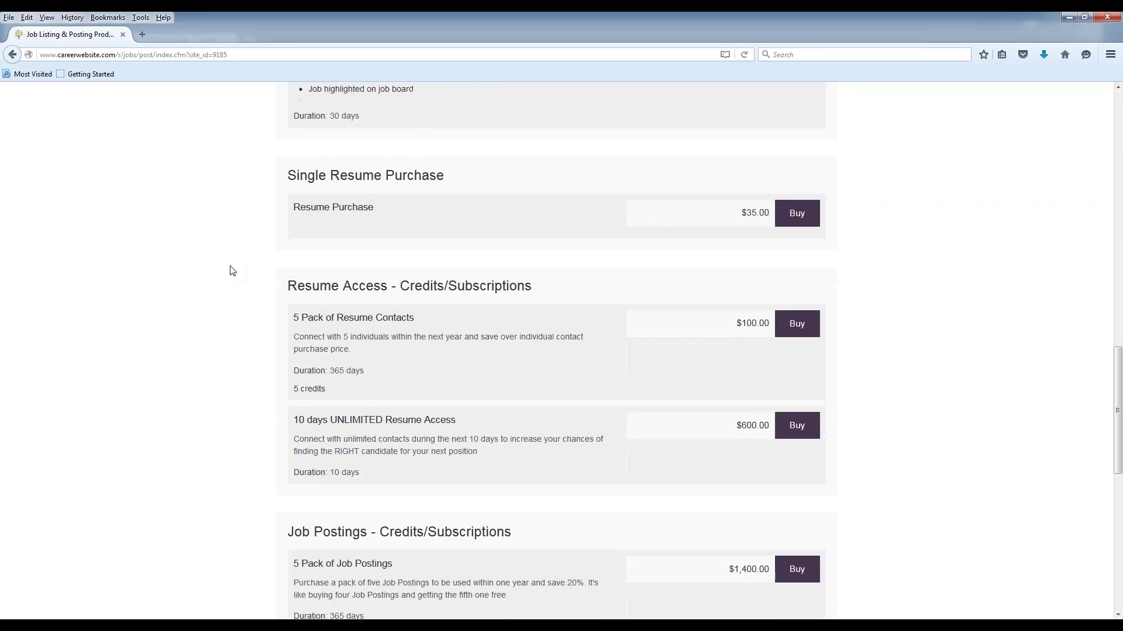
{"action": "scroll", "coordinate": [232, 270], "scroll_direction": "down", "scroll_amount": 5}
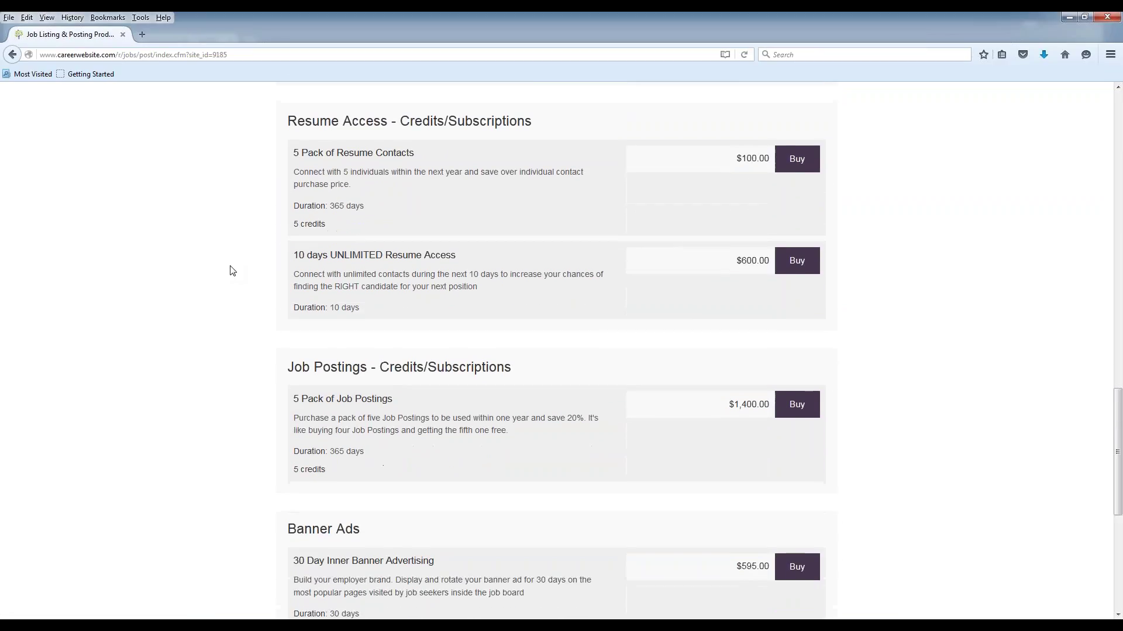
{"action": "scroll", "coordinate": [233, 270], "scroll_direction": "down", "scroll_amount": 4}
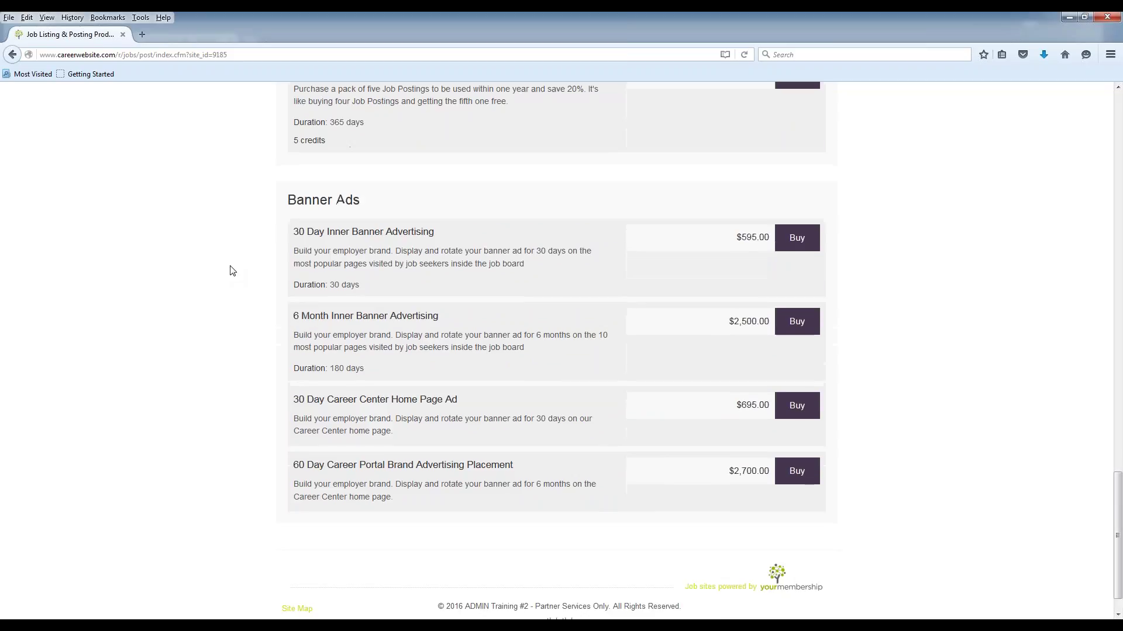
{"action": "scroll", "coordinate": [231, 270], "scroll_direction": "up", "scroll_amount": 8}
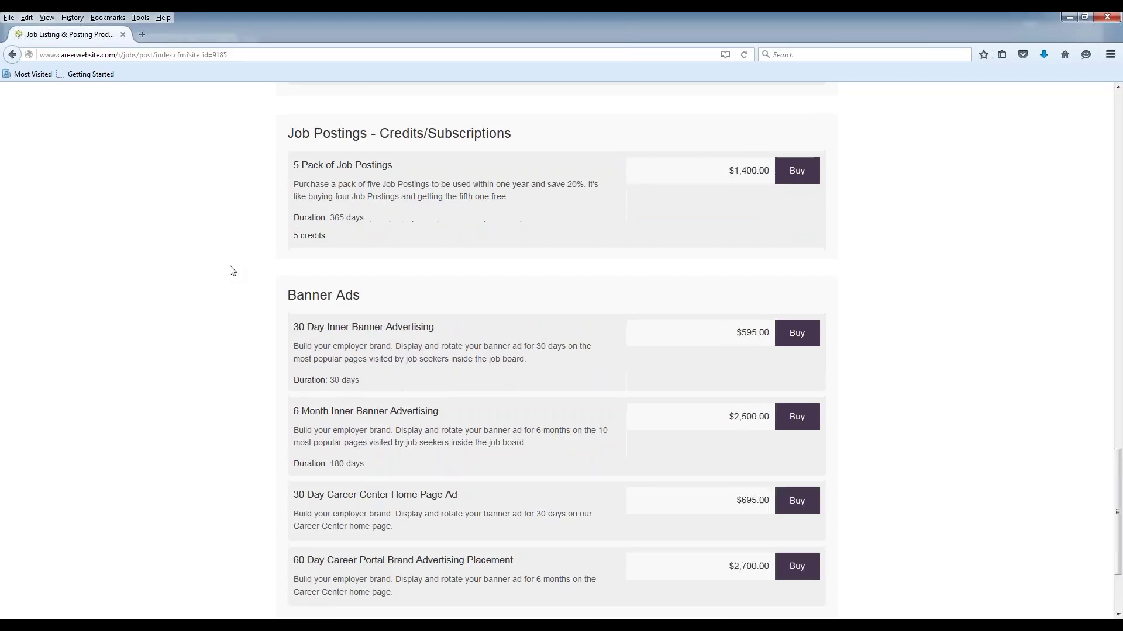
{"action": "scroll", "coordinate": [230, 271], "scroll_direction": "up", "scroll_amount": 9}
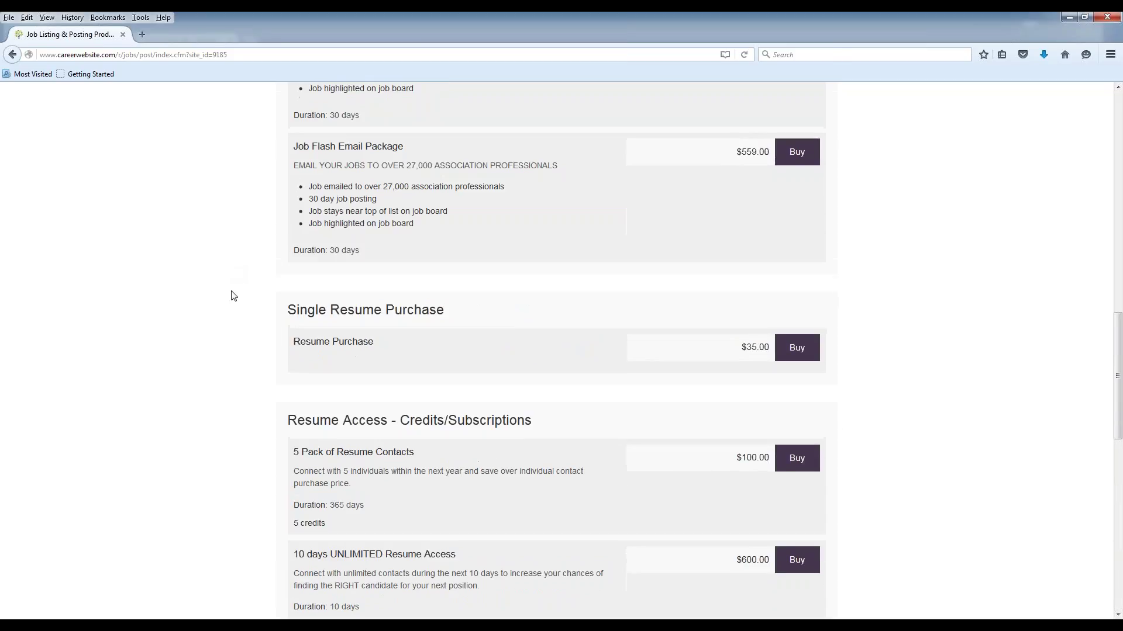
{"action": "scroll", "coordinate": [233, 296], "scroll_direction": "up", "scroll_amount": 6}
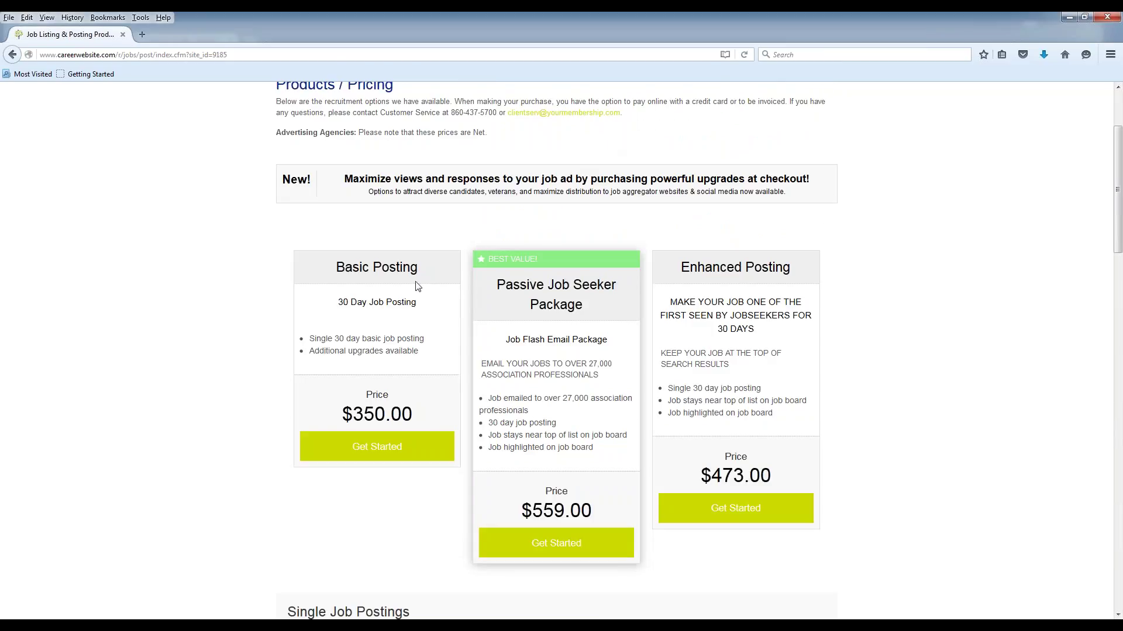
{"action": "scroll", "coordinate": [29, 269], "scroll_direction": "up", "scroll_amount": 1}
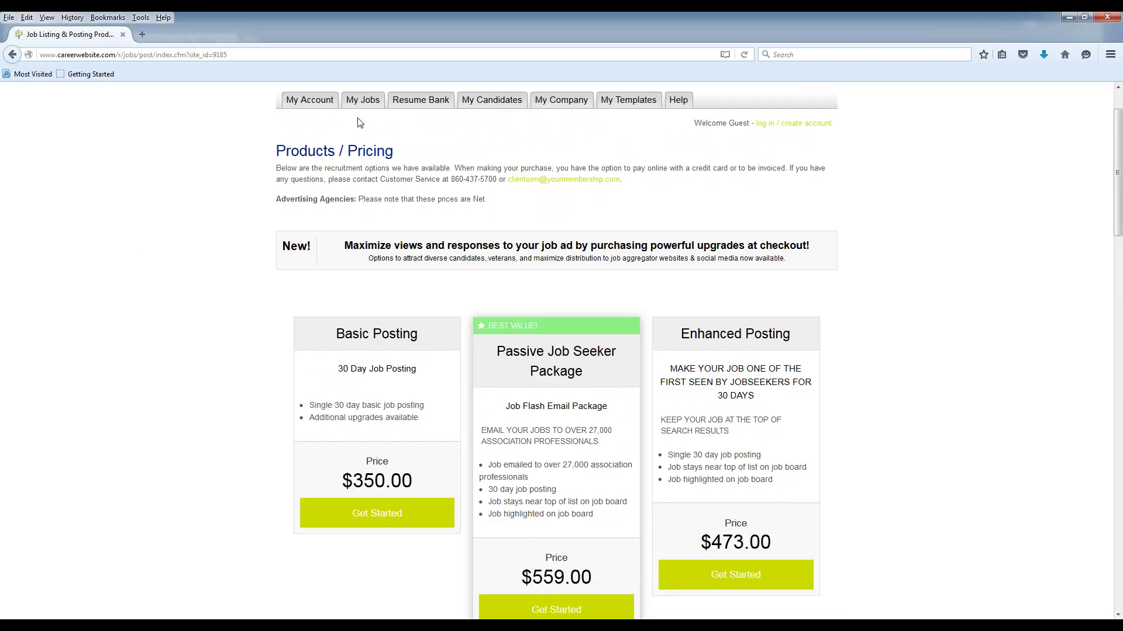
Review the My Account login form and log in with the saved employer credentials.
{"action": "left_click", "coordinate": [304, 101]}
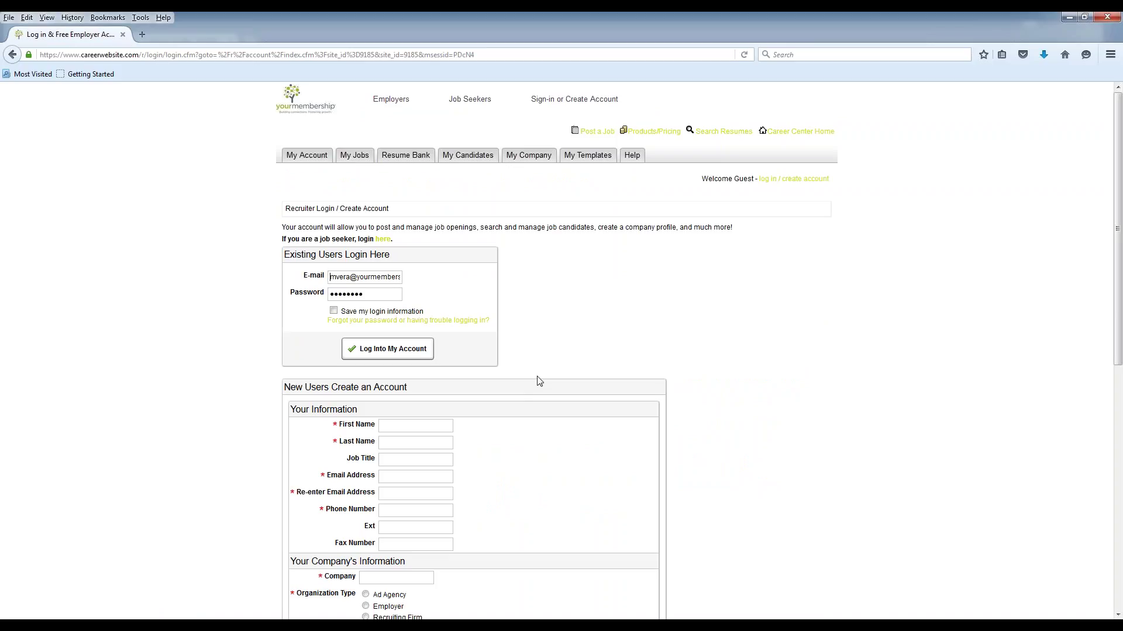
{"action": "scroll", "coordinate": [534, 371], "scroll_direction": "down", "scroll_amount": 5}
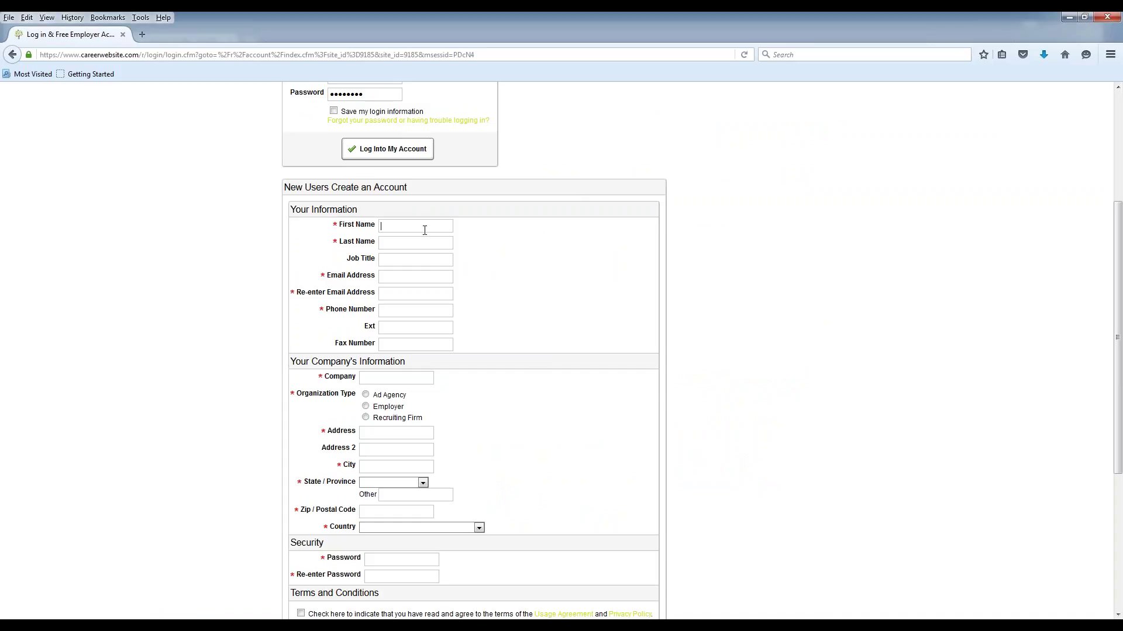
{"action": "scroll", "coordinate": [419, 563], "scroll_direction": "down", "scroll_amount": 5}
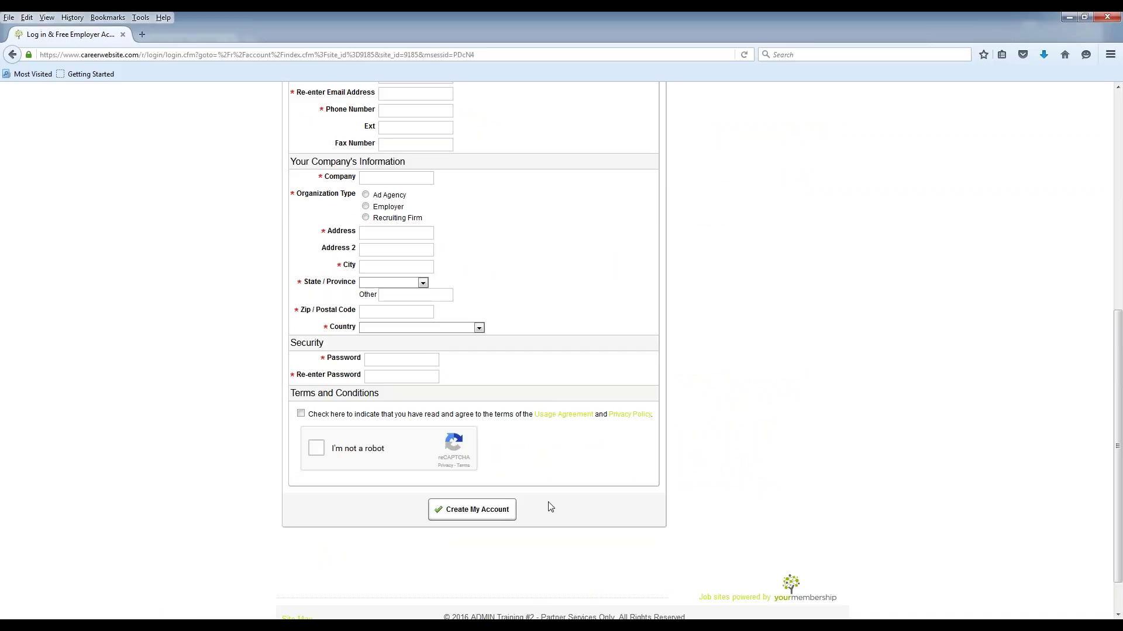
{"action": "scroll", "coordinate": [550, 507], "scroll_direction": "up", "scroll_amount": 10}
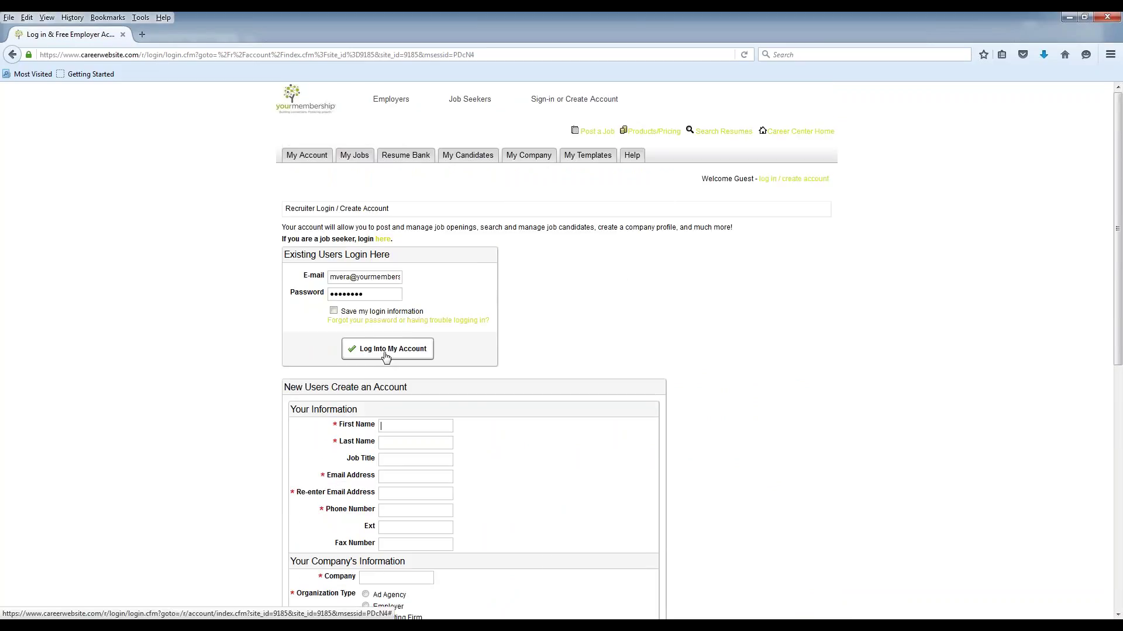
{"action": "left_click", "coordinate": [388, 355]}
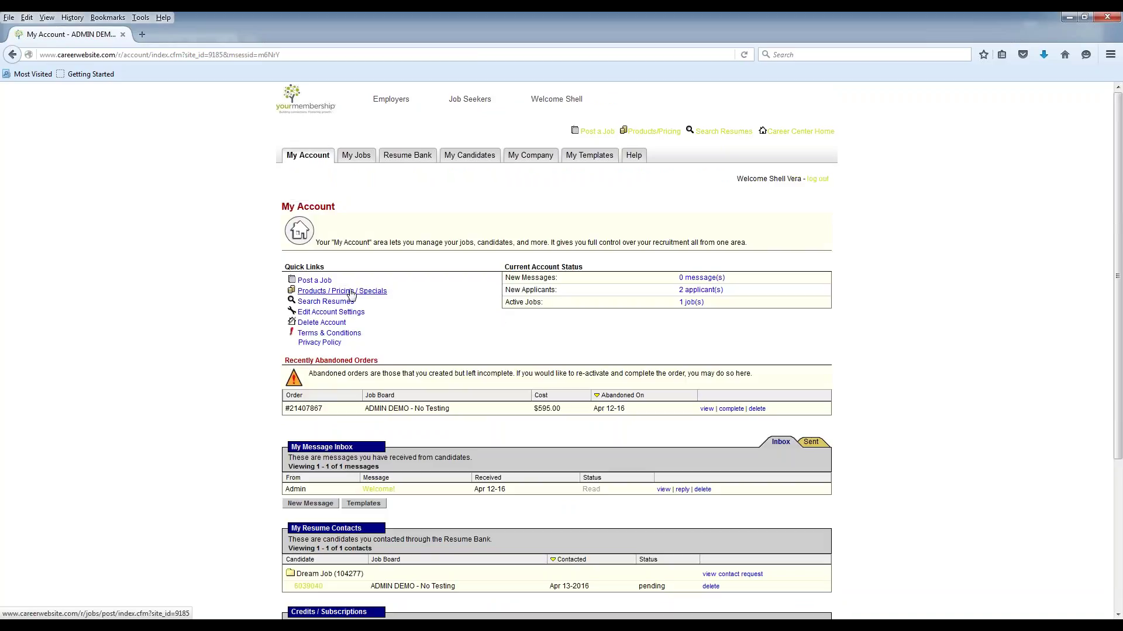
Browse the My Account dashboard and open the 2 applicant(s) link under Current Account Status.
{"action": "scroll", "coordinate": [351, 294], "scroll_direction": "down", "scroll_amount": 1}
{"action": "scroll", "coordinate": [351, 294], "scroll_direction": "down", "scroll_amount": 2}
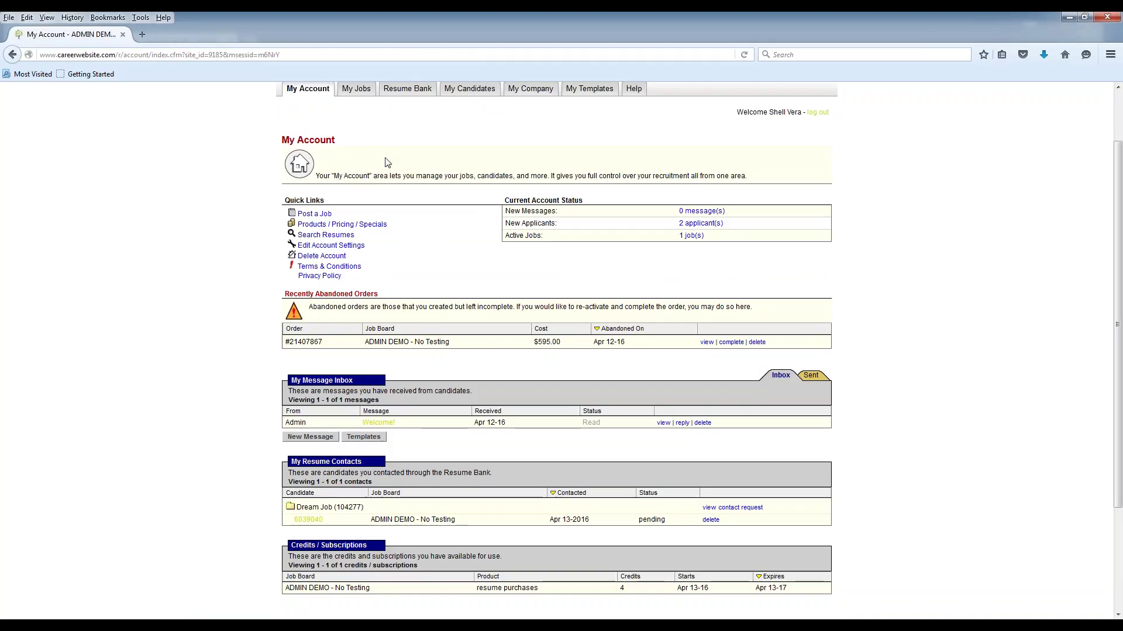
{"action": "scroll", "coordinate": [345, 198], "scroll_direction": "up", "scroll_amount": 3}
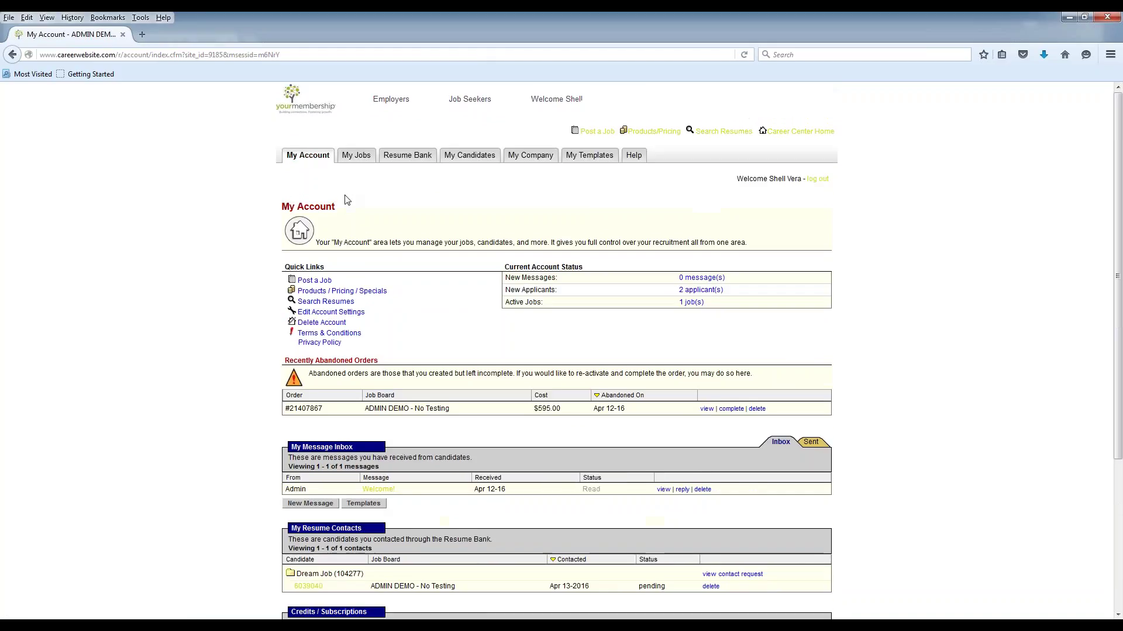
{"action": "mouse_move", "coordinate": [391, 101]}
{"action": "scroll", "coordinate": [386, 284], "scroll_direction": "down", "scroll_amount": 2}
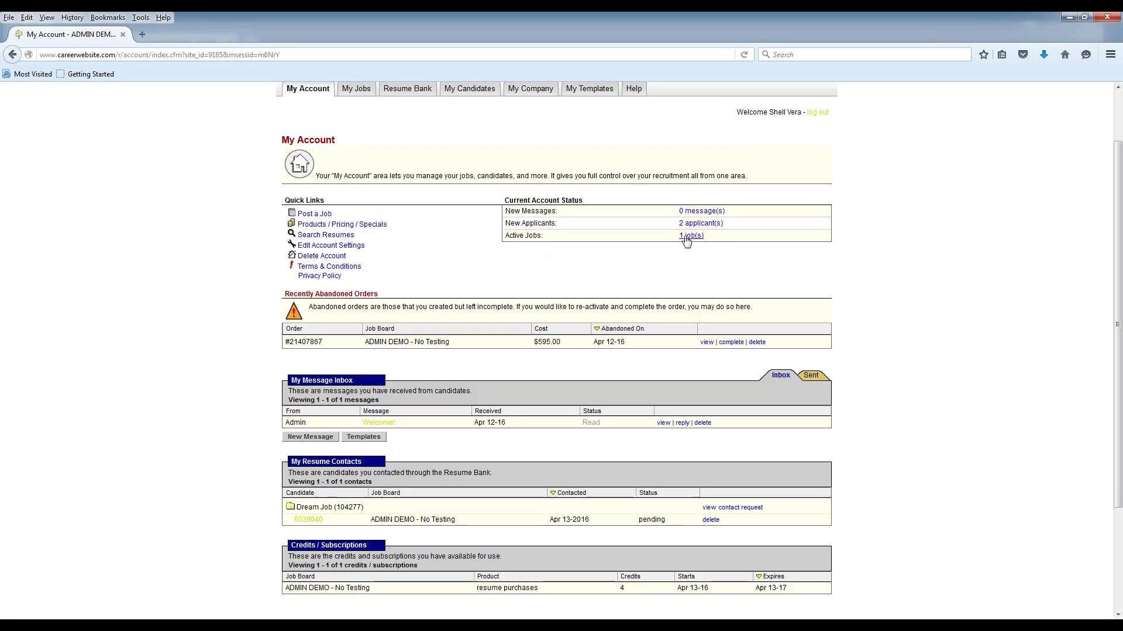
{"action": "scroll", "coordinate": [562, 283], "scroll_direction": "down", "scroll_amount": 2}
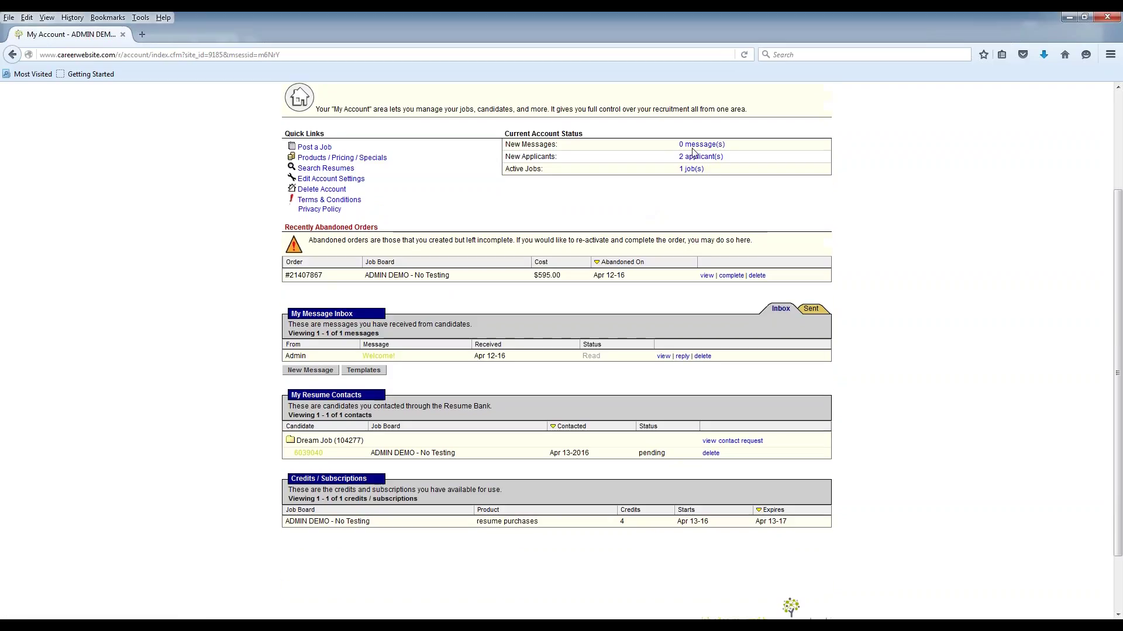
{"action": "left_click", "coordinate": [696, 157]}
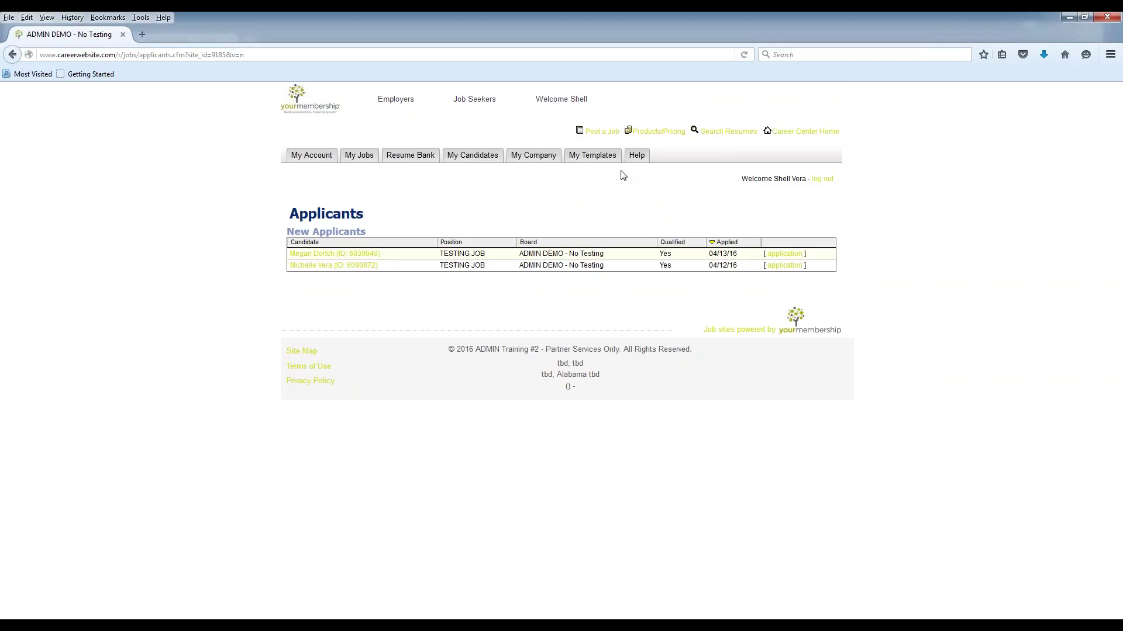
View TEST POSITION 1 through the 1 job(s) link, then go back to My Account.
{"action": "left_click", "coordinate": [13, 56]}
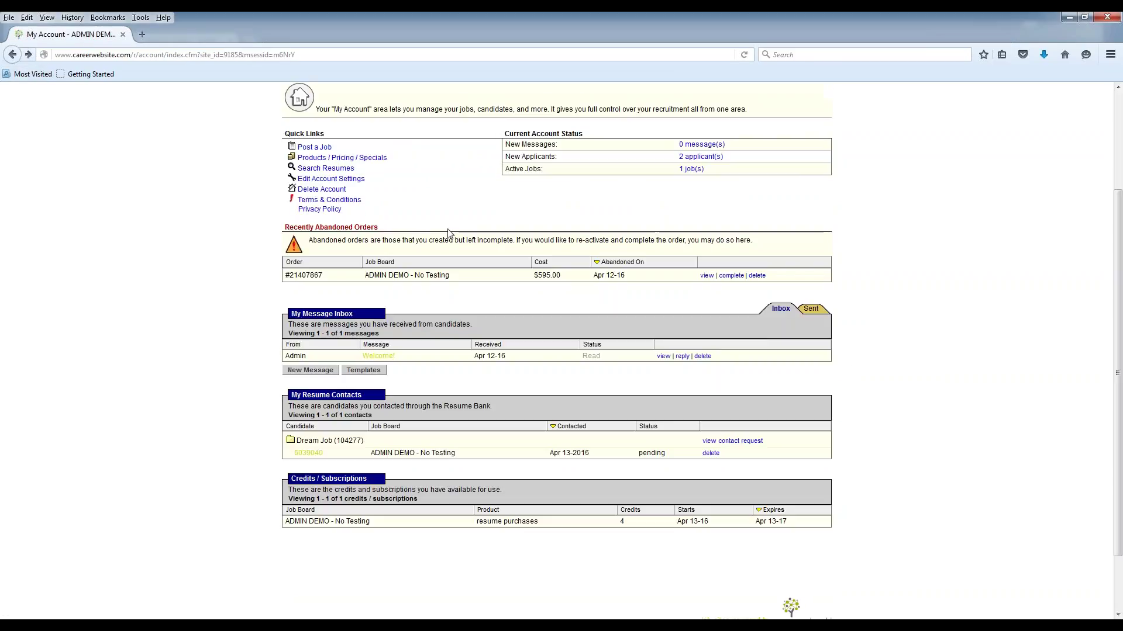
{"action": "left_click", "coordinate": [691, 169]}
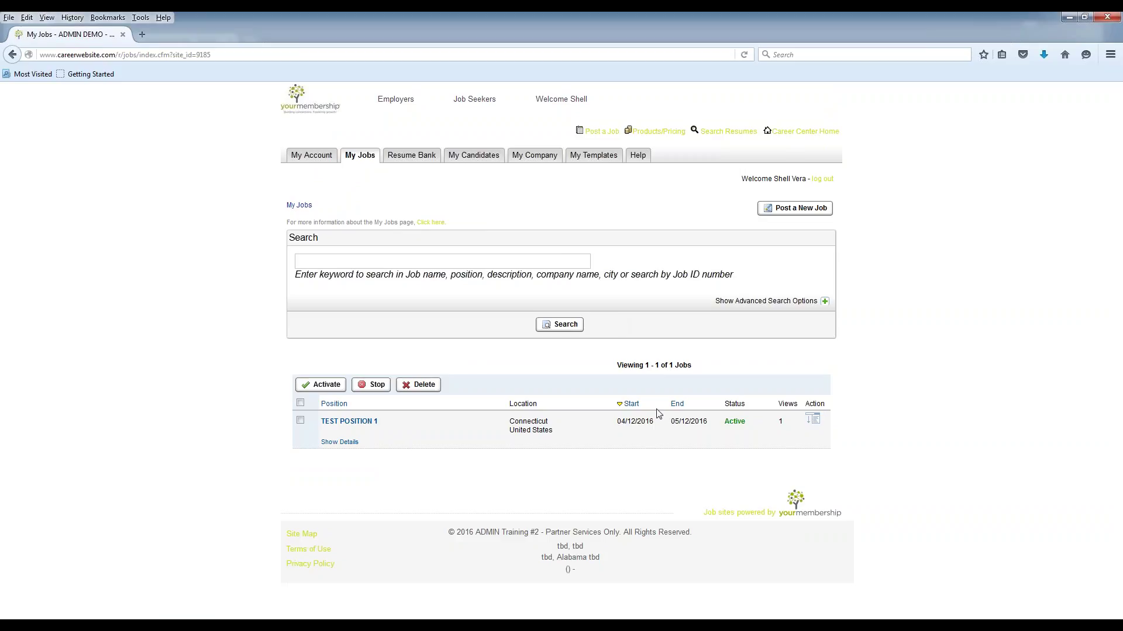
{"action": "left_click", "coordinate": [310, 157]}
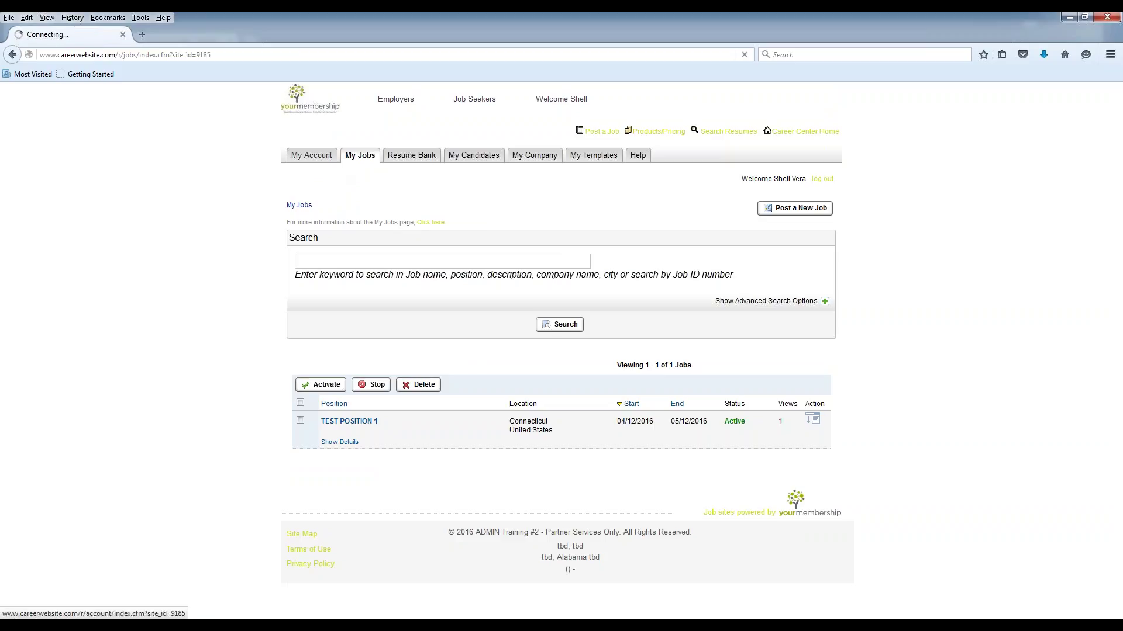
{"action": "scroll", "coordinate": [314, 213], "scroll_direction": "down", "scroll_amount": 1}
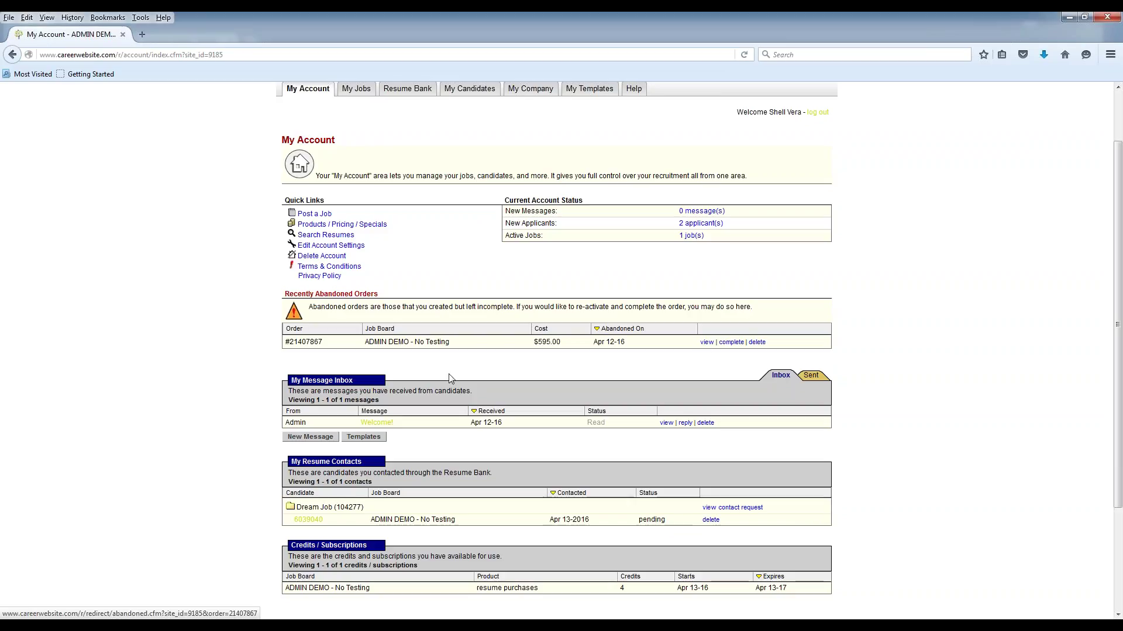
{"action": "left_click", "coordinate": [706, 345]}
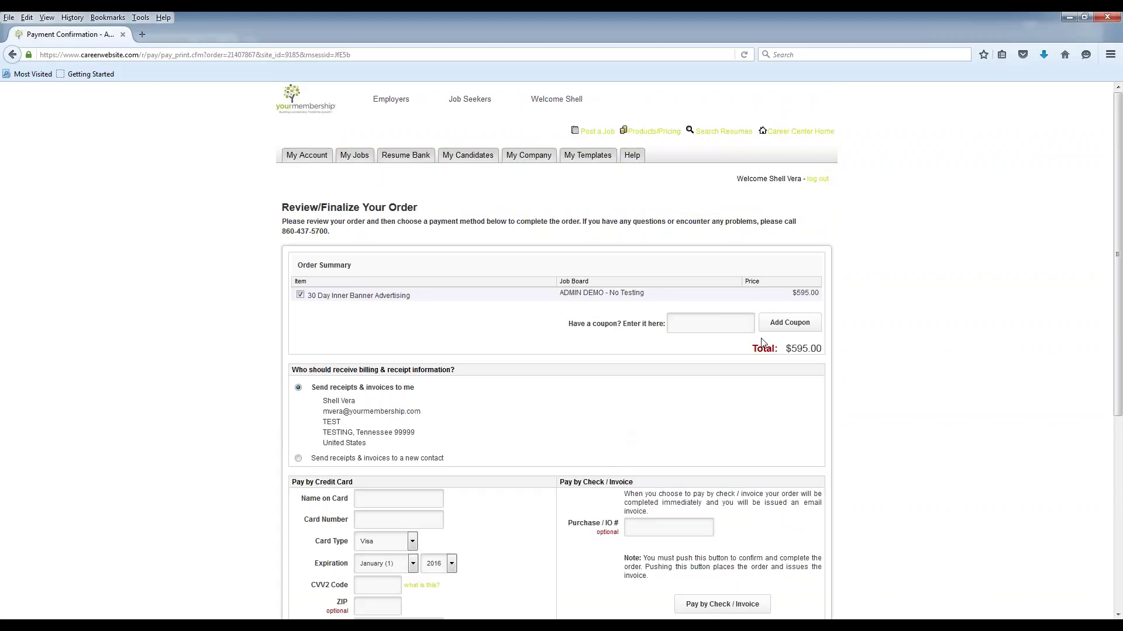
{"action": "scroll", "coordinate": [509, 396], "scroll_direction": "down", "scroll_amount": 2}
{"action": "left_click", "coordinate": [715, 258]}
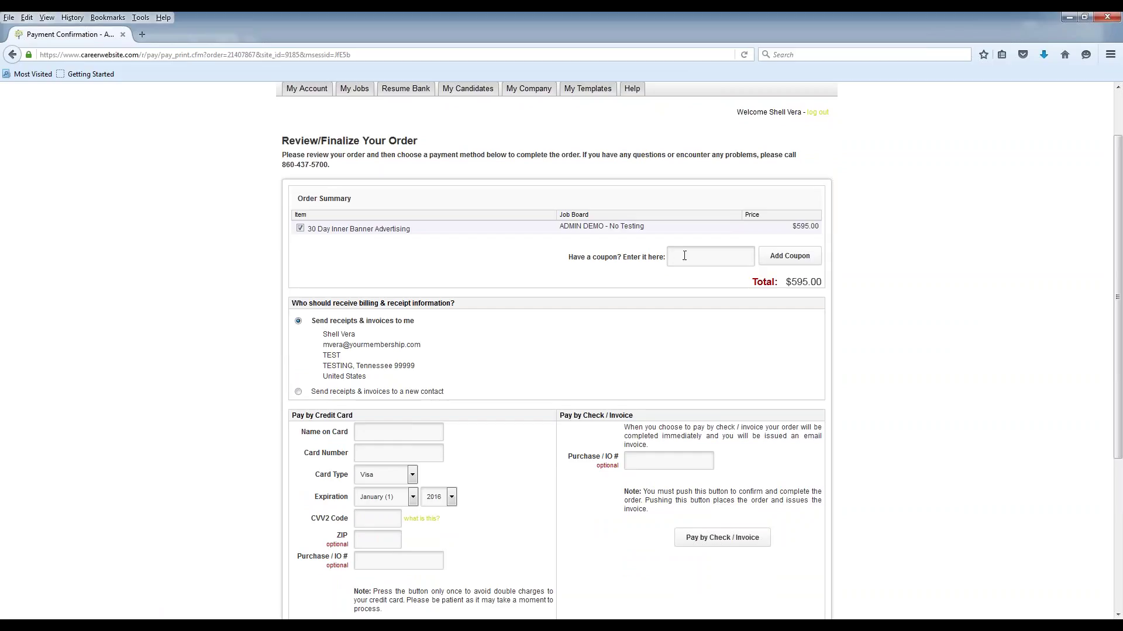
{"action": "left_click", "coordinate": [372, 431]}
{"action": "scroll", "coordinate": [581, 406], "scroll_direction": "down", "scroll_amount": 7}
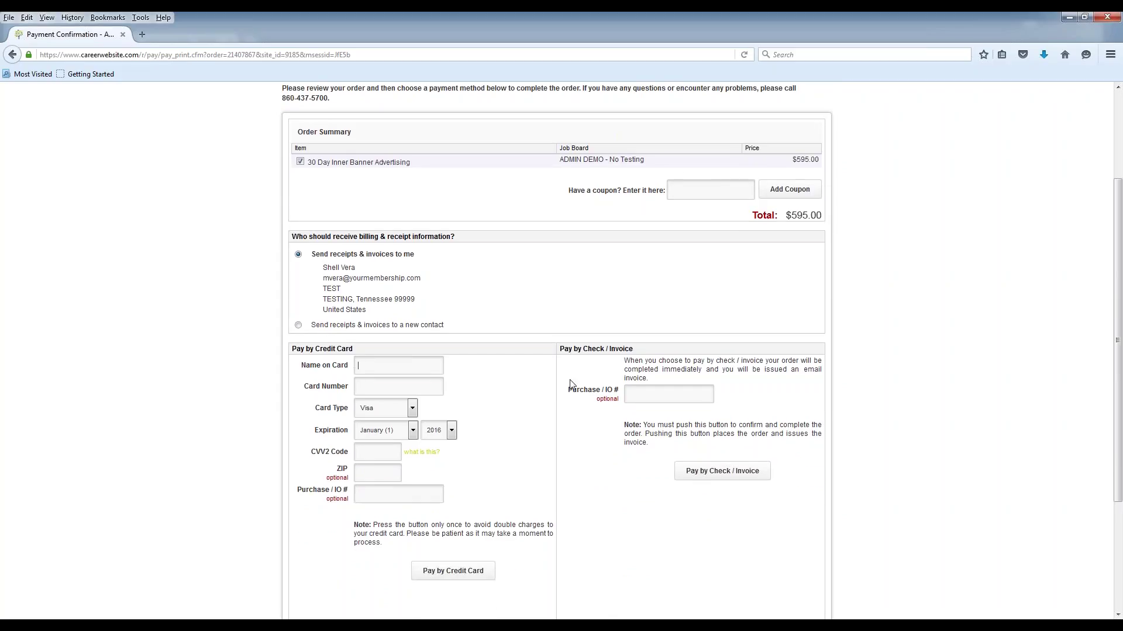
{"action": "scroll", "coordinate": [581, 406], "scroll_direction": "up", "scroll_amount": 6}
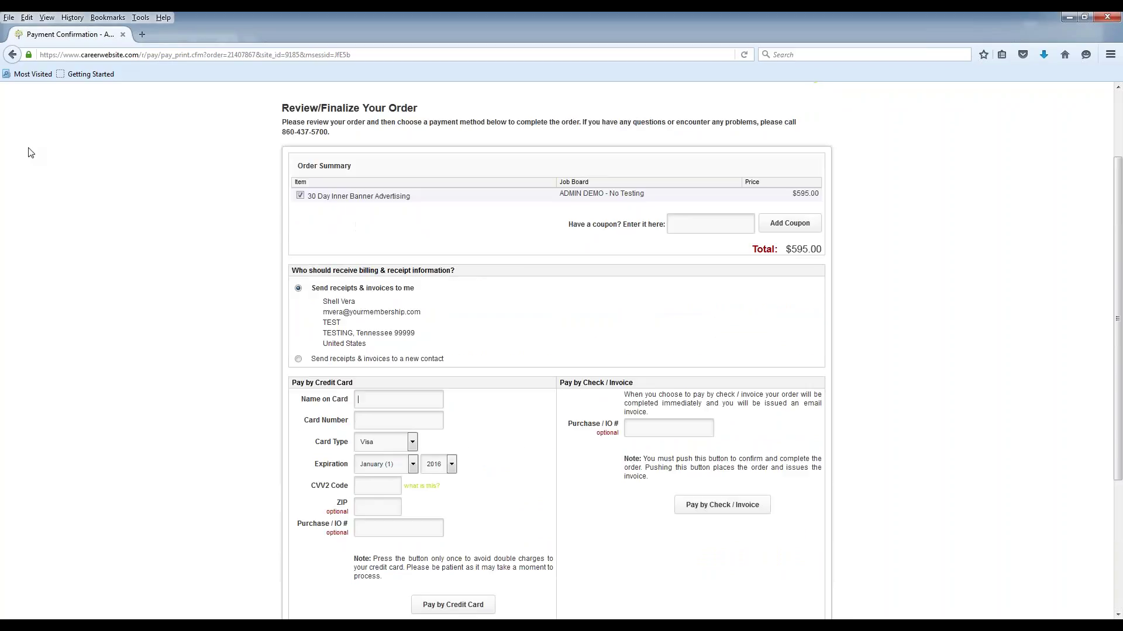
{"action": "left_click", "coordinate": [13, 54]}
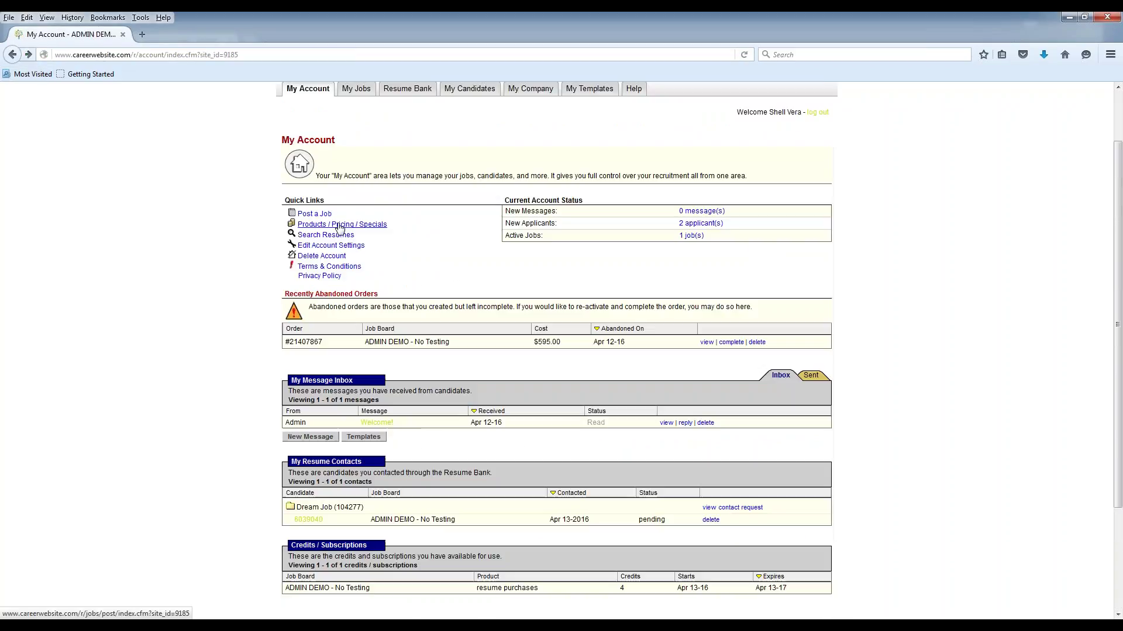
Permanently delete the abandoned $595.00 order, confirming with OK.
{"action": "left_click", "coordinate": [757, 344]}
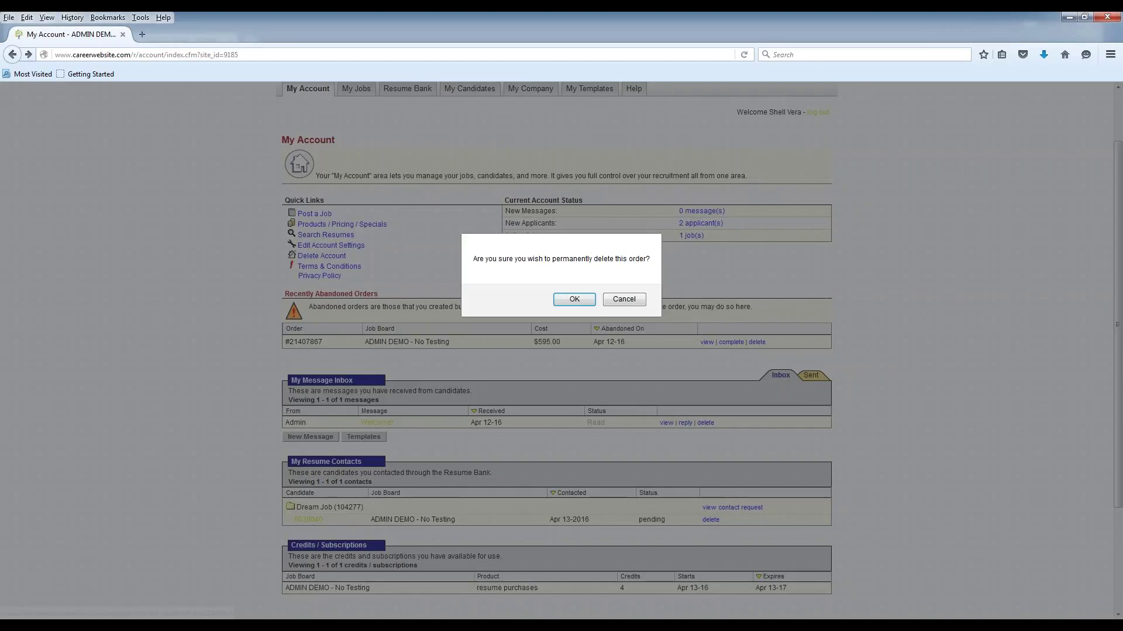
{"action": "left_click", "coordinate": [572, 300]}
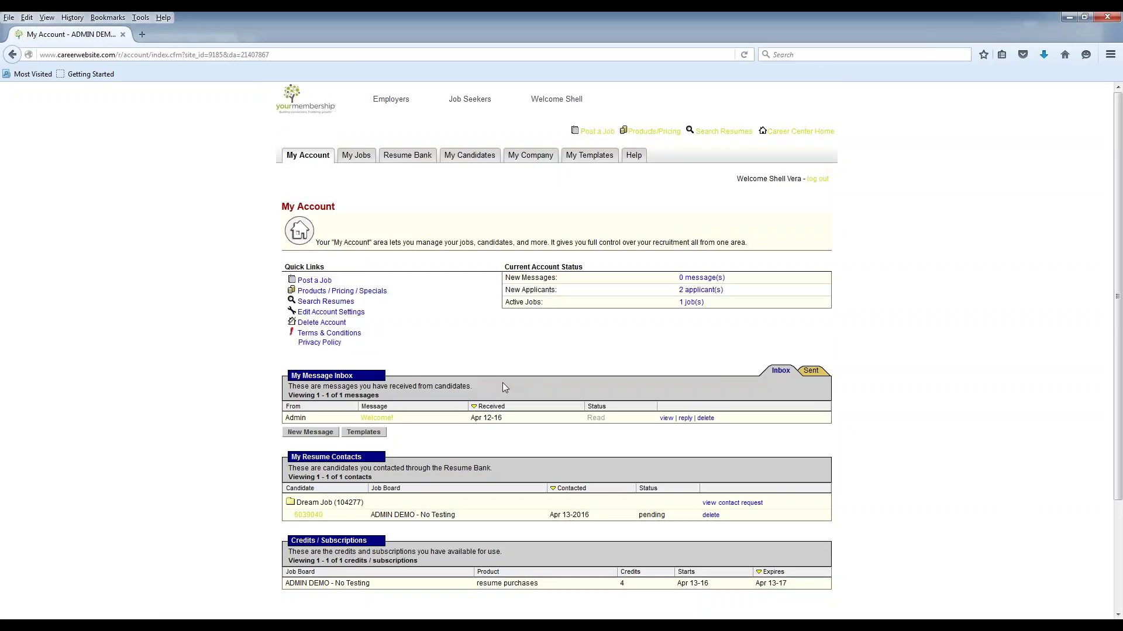
{"action": "scroll", "coordinate": [304, 406], "scroll_direction": "down", "scroll_amount": 2}
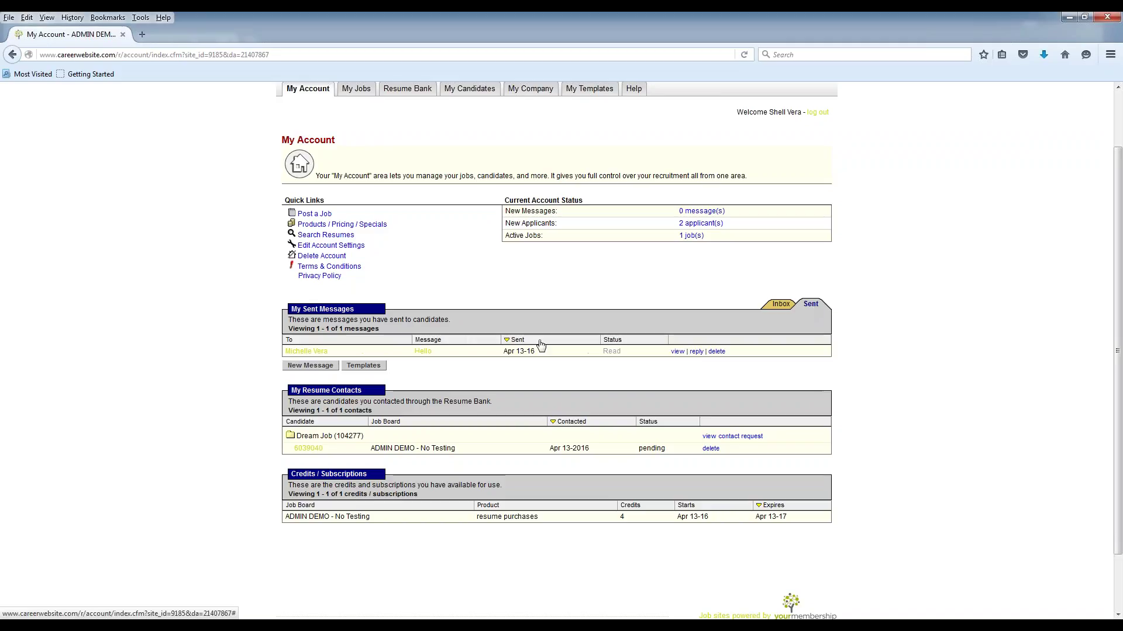
Check the Sent and Inbox messages, then go to the Resume Bank.
{"action": "left_click", "coordinate": [812, 311]}
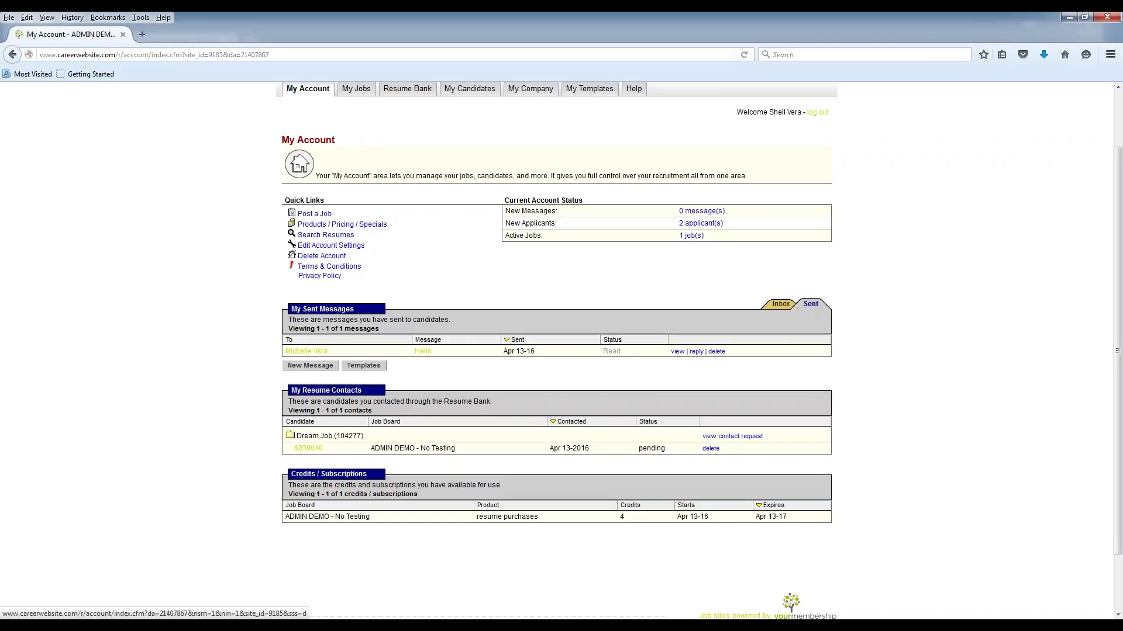
{"action": "left_click", "coordinate": [785, 309]}
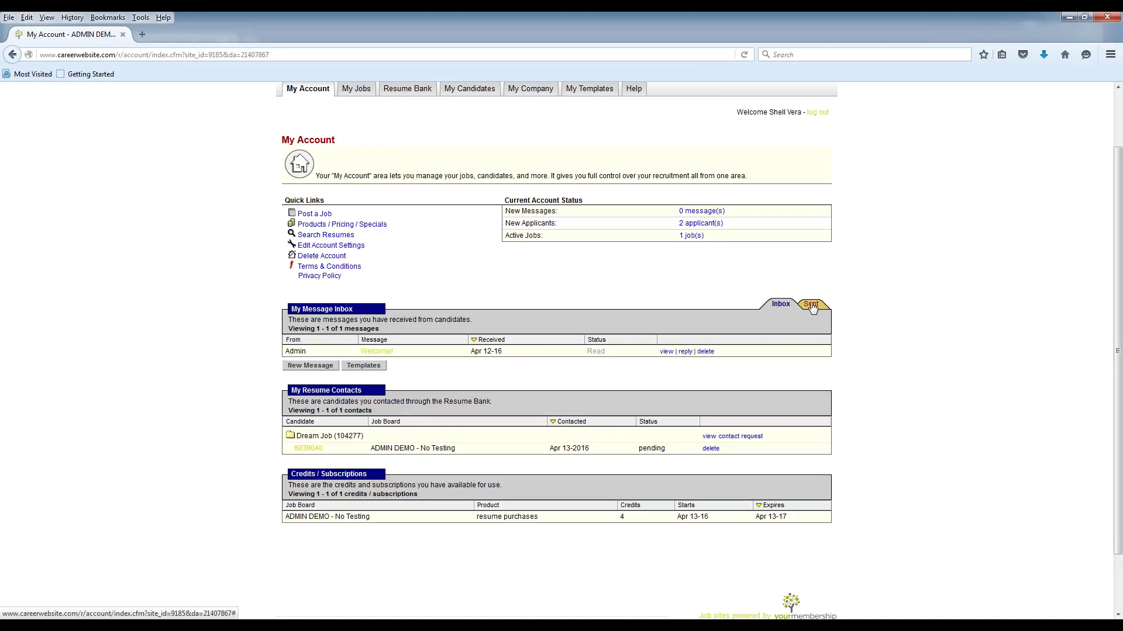
{"action": "scroll", "coordinate": [556, 350], "scroll_direction": "down", "scroll_amount": 2}
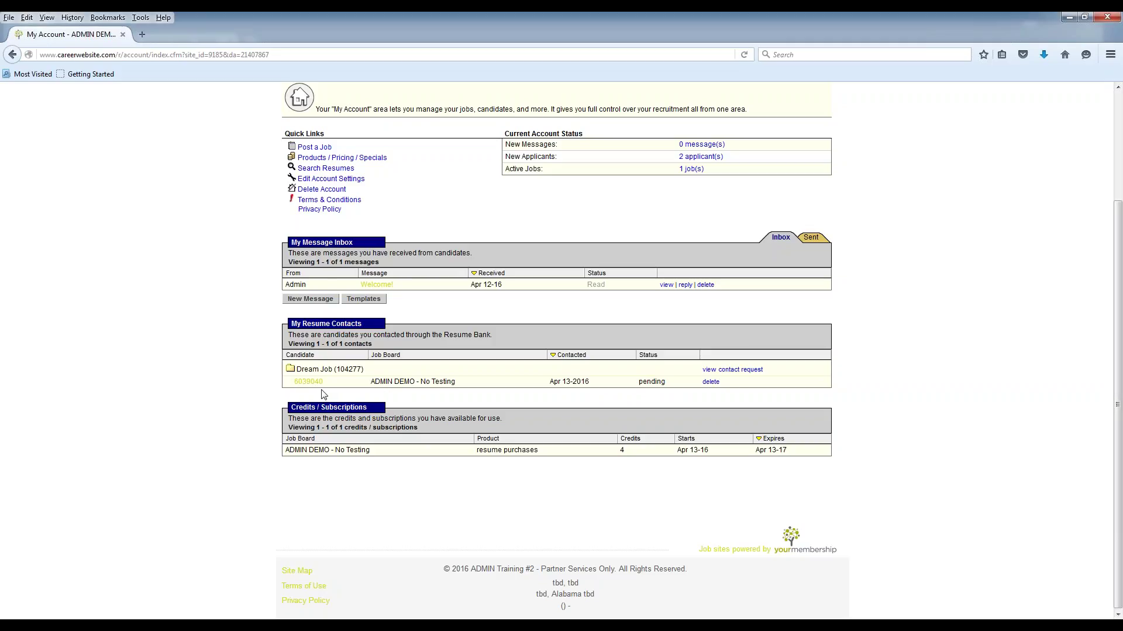
{"action": "scroll", "coordinate": [343, 383], "scroll_direction": "up", "scroll_amount": 5}
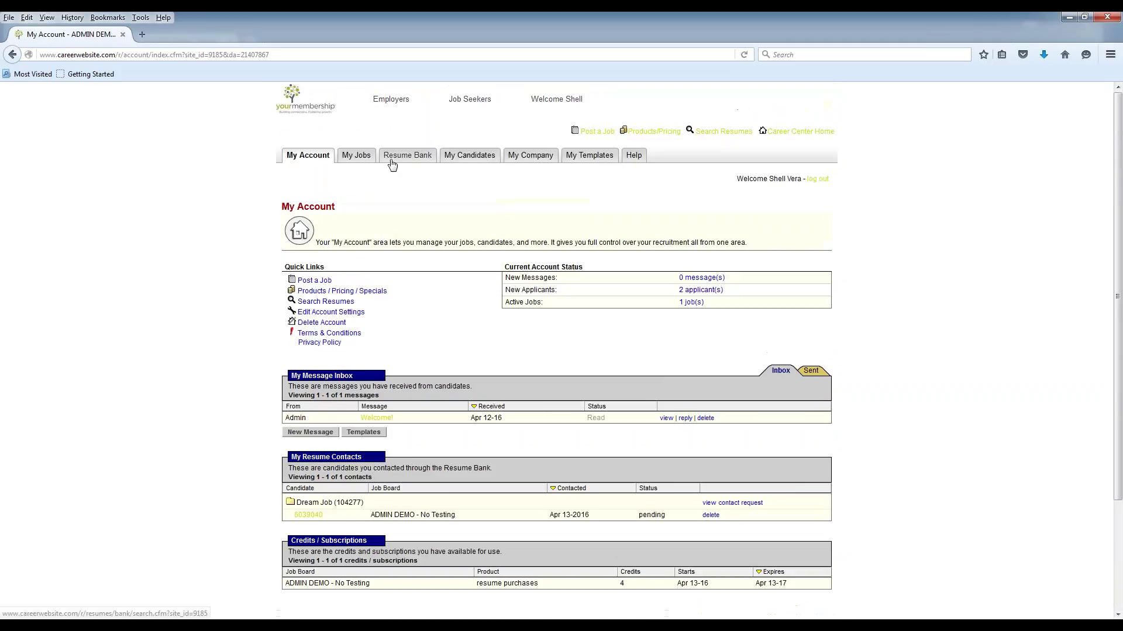
{"action": "left_click", "coordinate": [410, 157]}
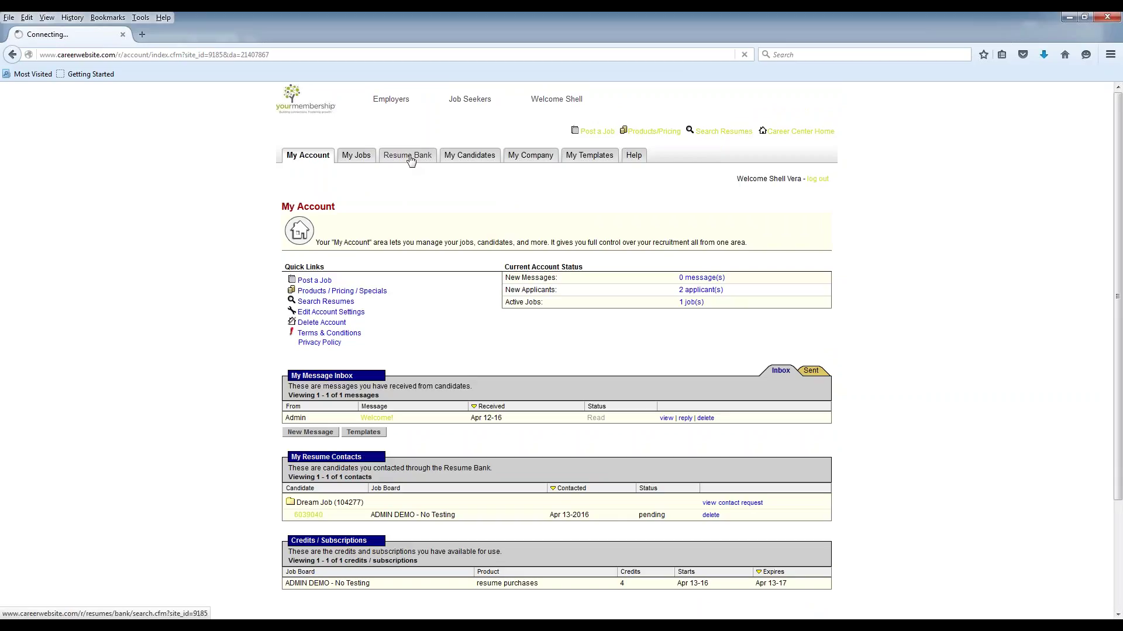
Search the Resume Bank using the keyword "test".
{"action": "left_click", "coordinate": [408, 155]}
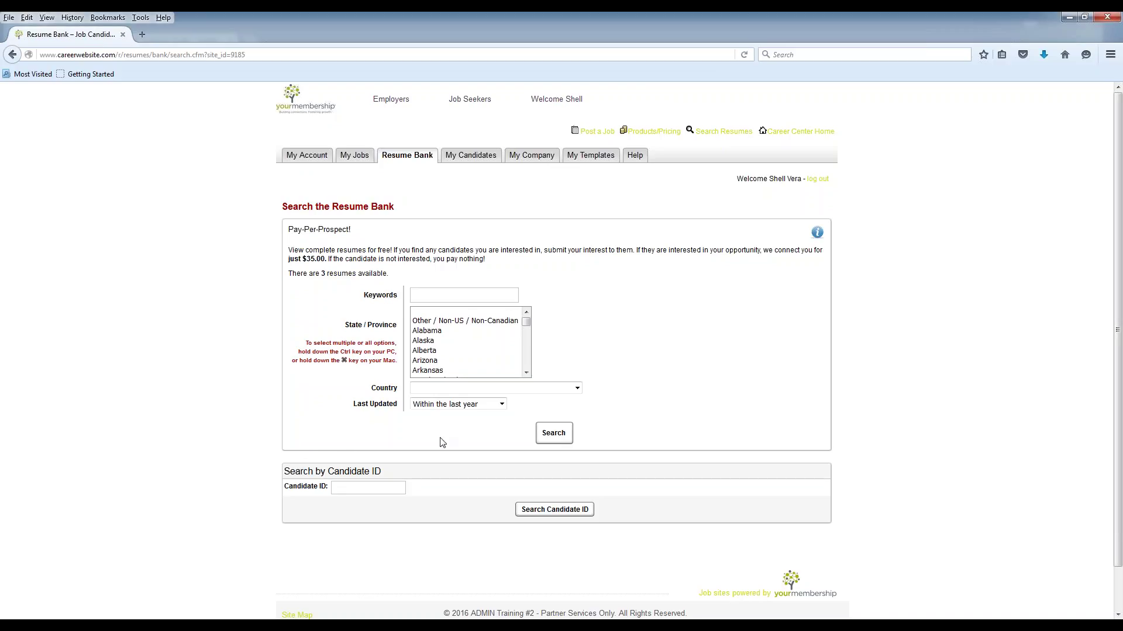
{"action": "left_click", "coordinate": [452, 296]}
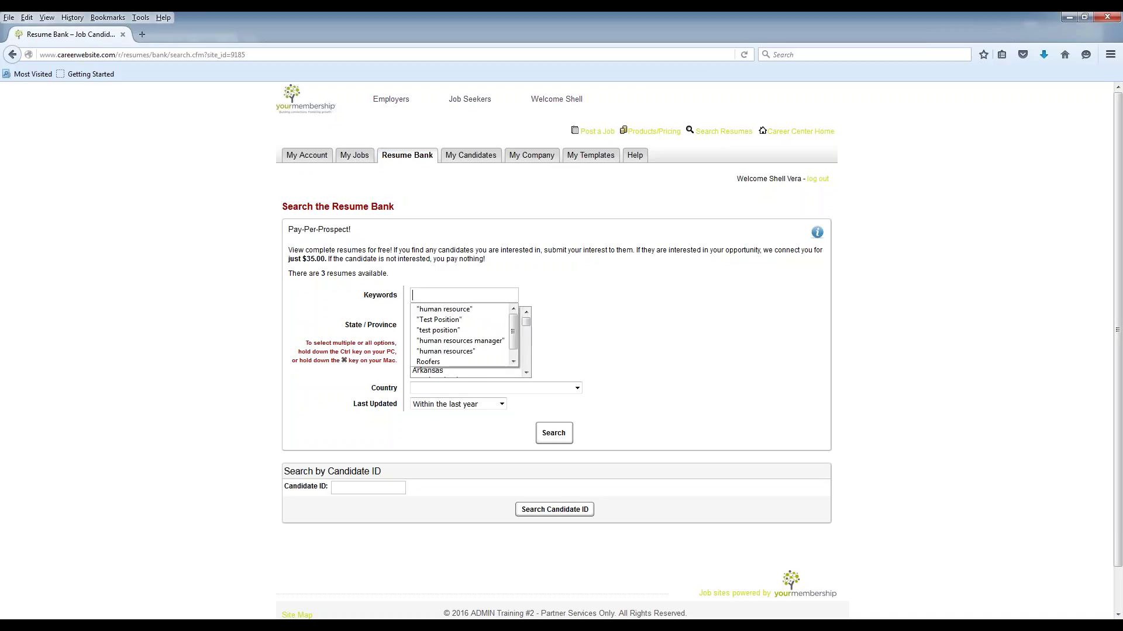
{"action": "type", "text": "\"test\""}
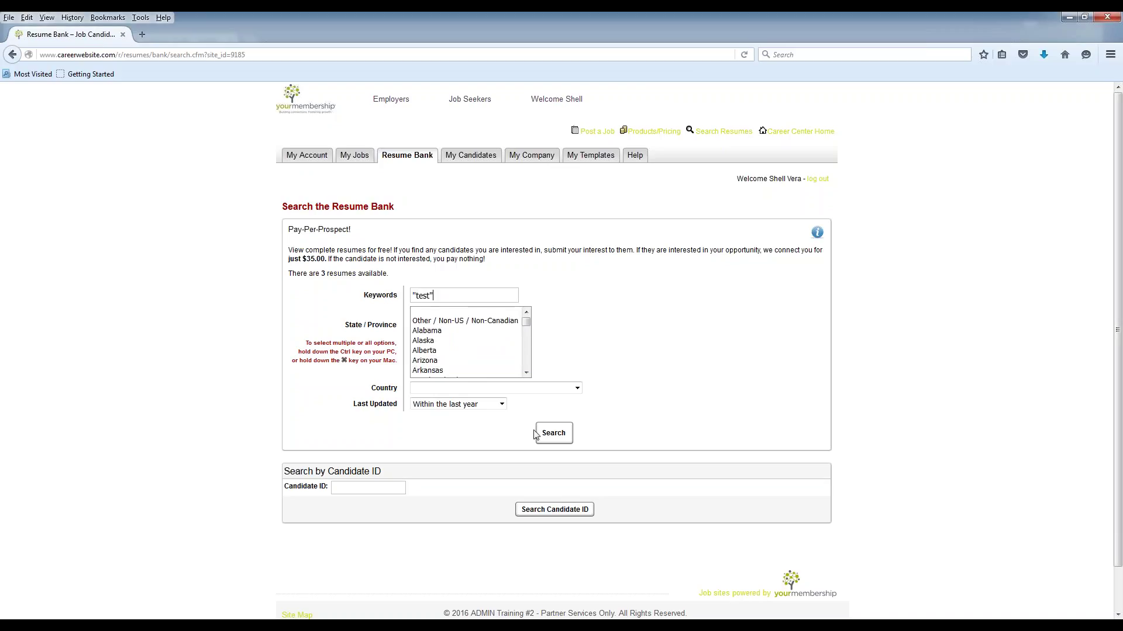
{"action": "left_click", "coordinate": [554, 436]}
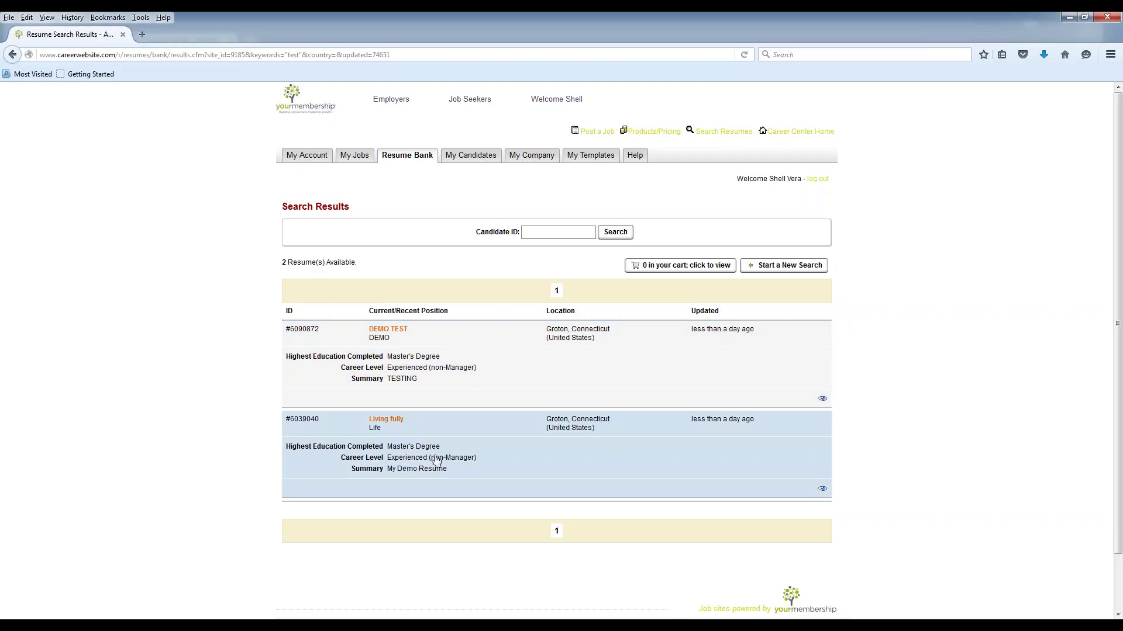
Preview the DEMO TEST resume, then open and read through the 'Living fully' resume.
{"action": "left_click", "coordinate": [387, 329]}
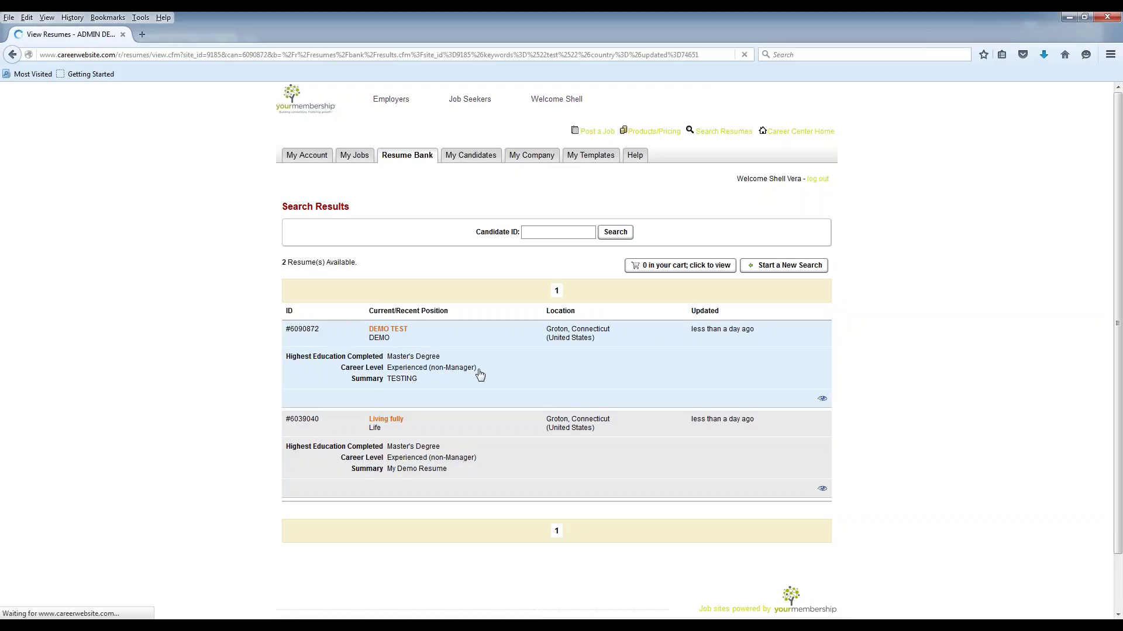
{"action": "left_click", "coordinate": [18, 54]}
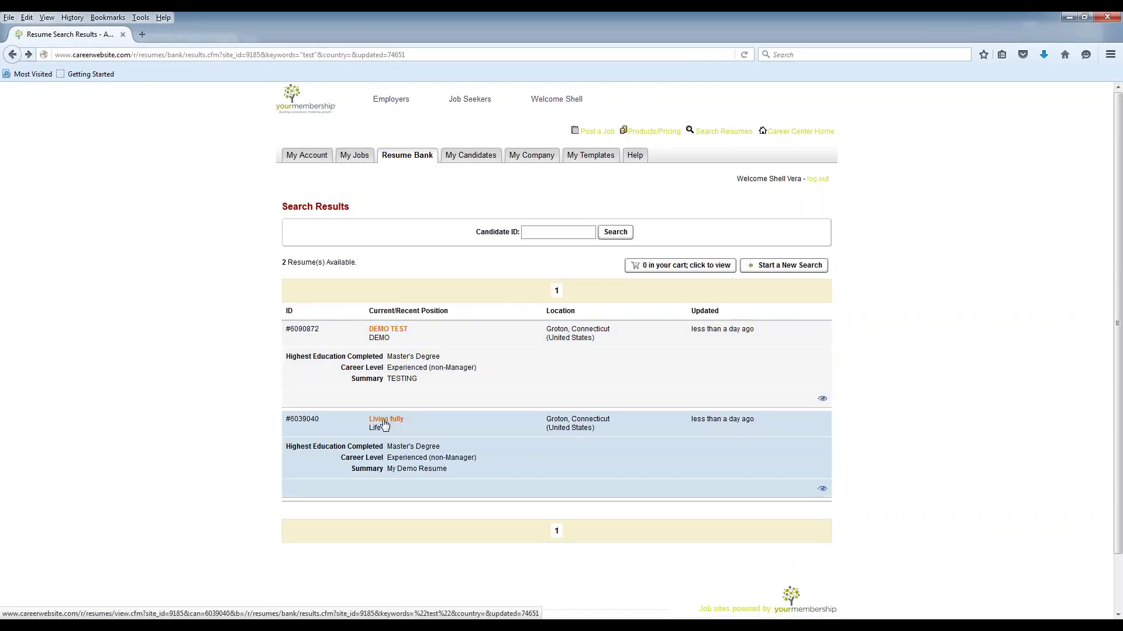
{"action": "left_click", "coordinate": [385, 421]}
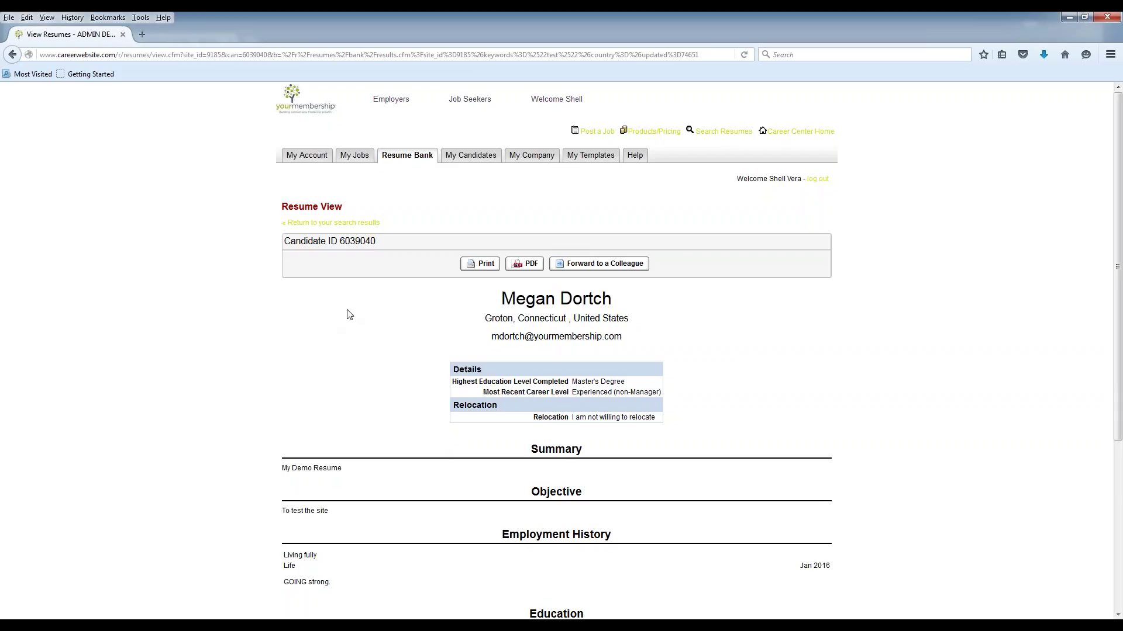
{"action": "scroll", "coordinate": [744, 371], "scroll_direction": "down", "scroll_amount": 2}
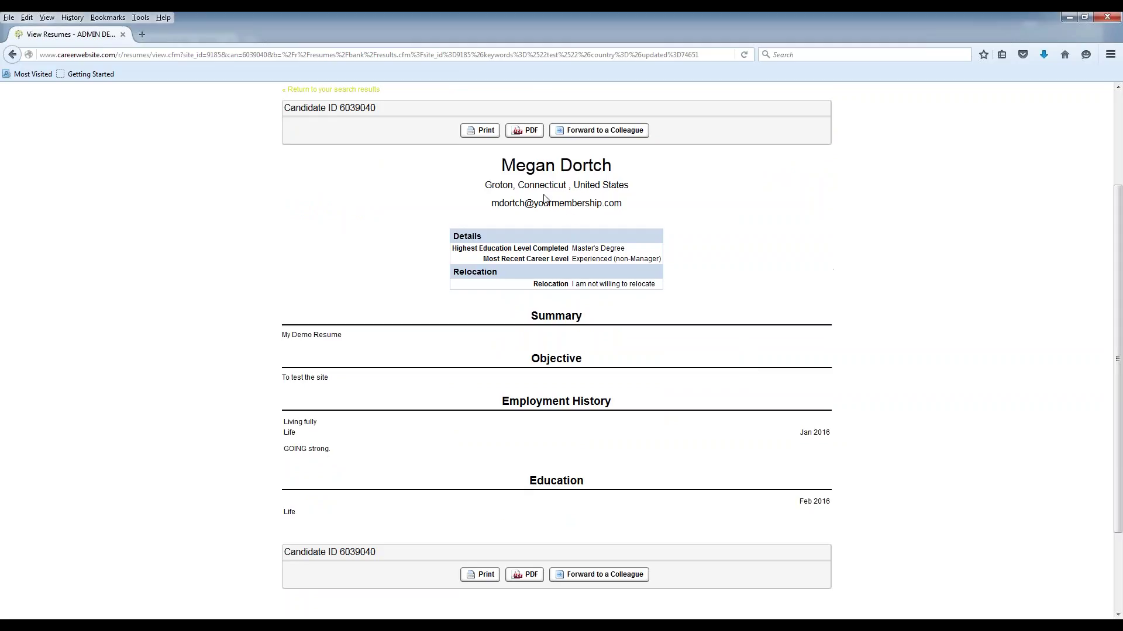
{"action": "scroll", "coordinate": [544, 198], "scroll_direction": "up", "scroll_amount": 2}
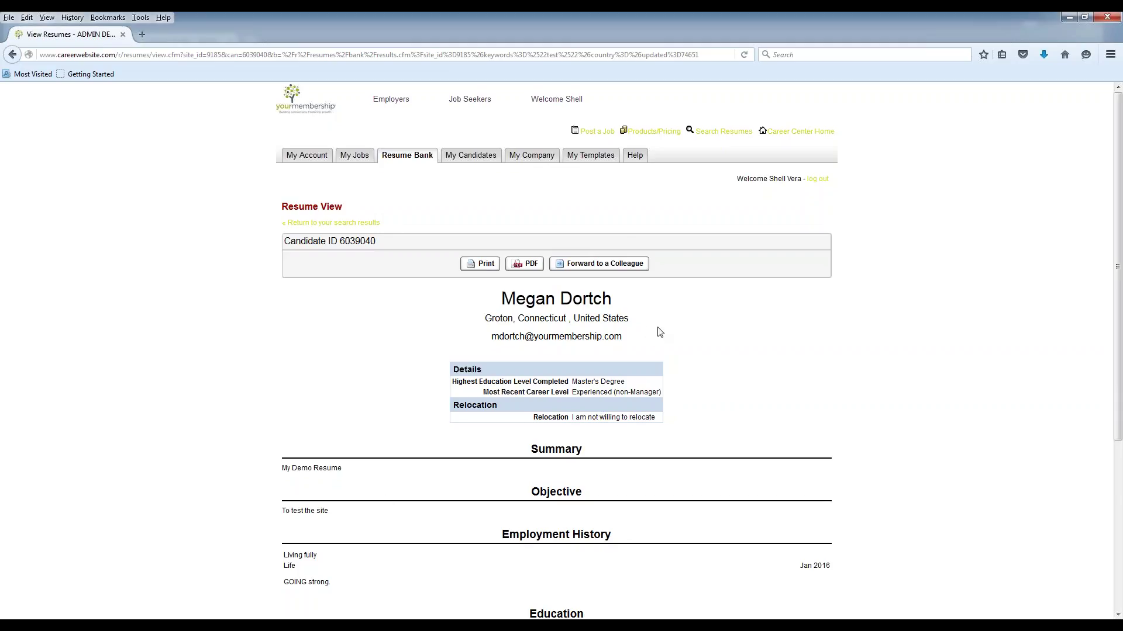
{"action": "scroll", "coordinate": [596, 480], "scroll_direction": "down", "scroll_amount": 1}
{"action": "scroll", "coordinate": [597, 479], "scroll_direction": "down", "scroll_amount": 4}
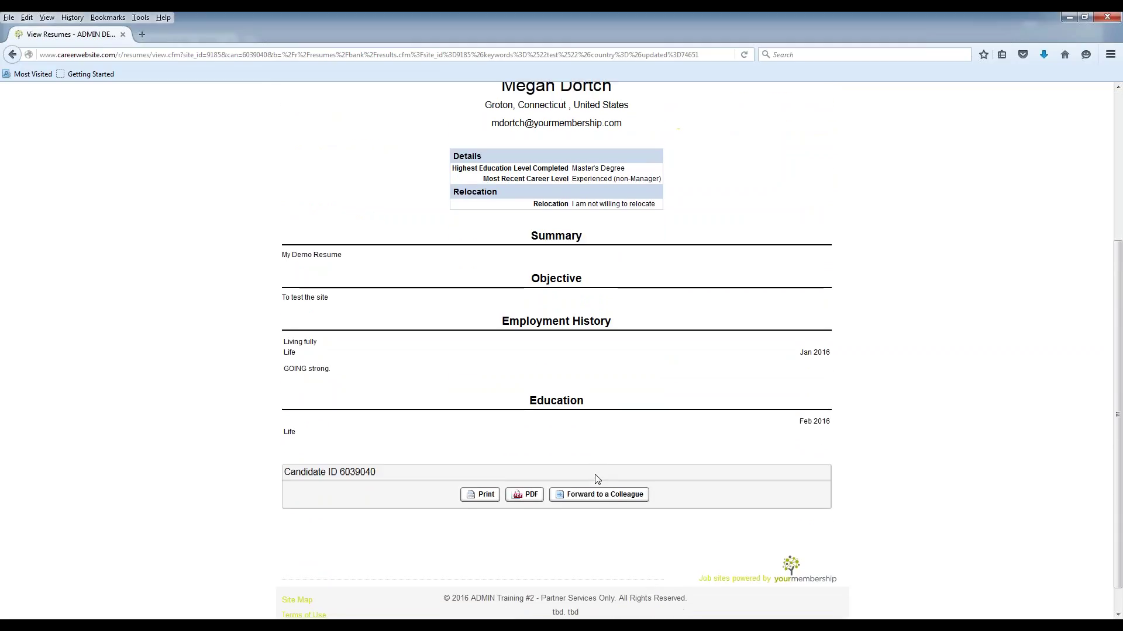
{"action": "scroll", "coordinate": [704, 388], "scroll_direction": "up", "scroll_amount": 4}
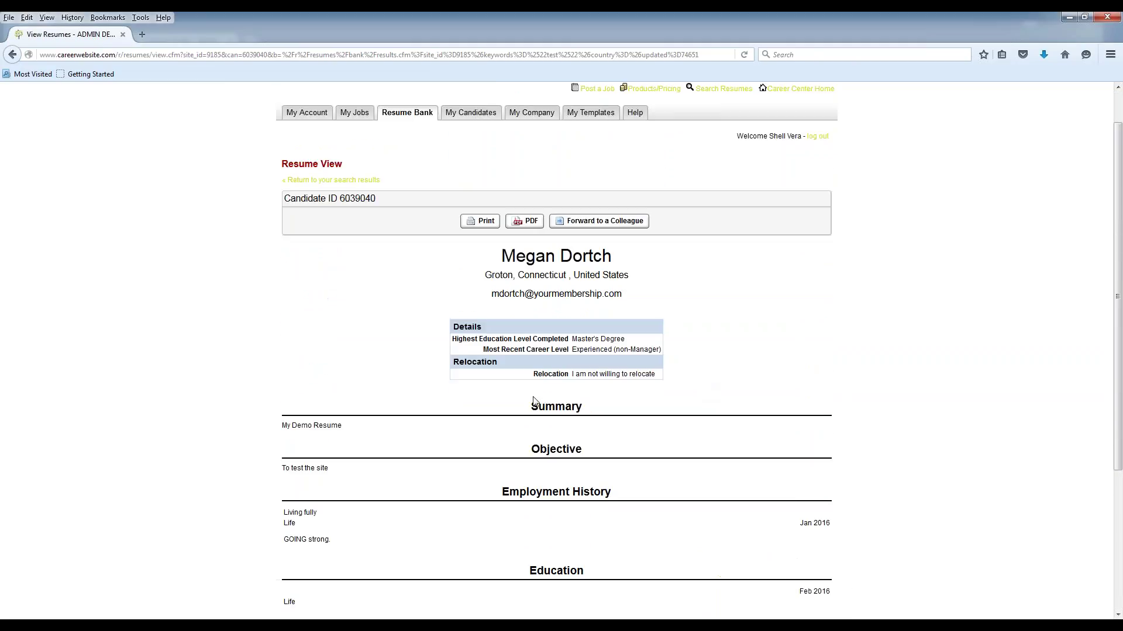
Return to My Account, then open My Jobs to see the active TEST POSITION 1 listing.
{"action": "left_click", "coordinate": [304, 113]}
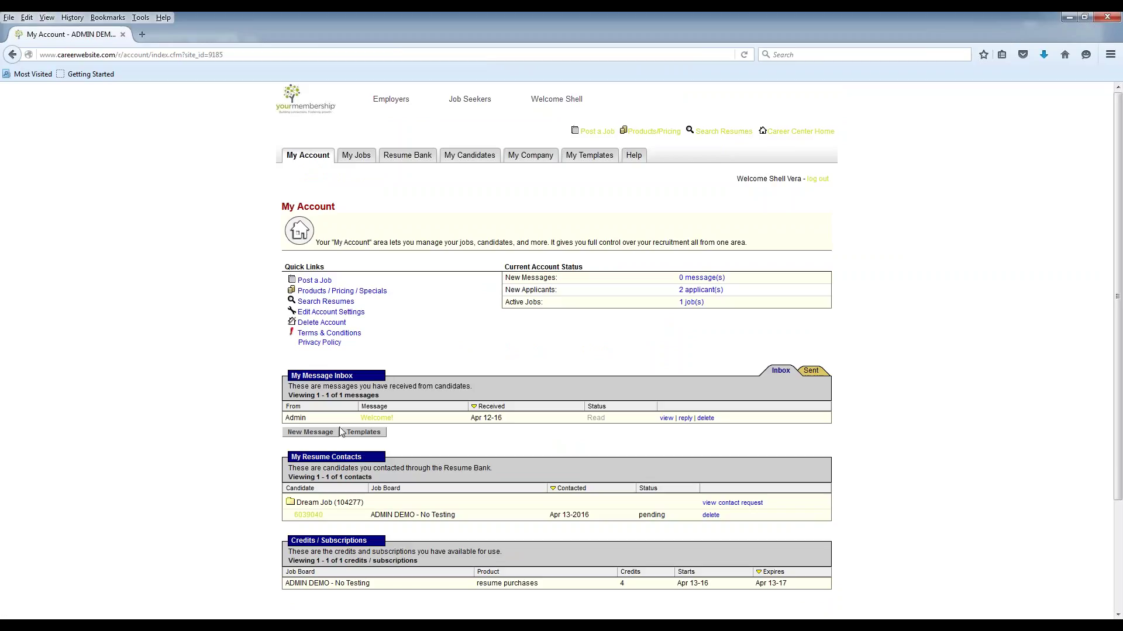
{"action": "scroll", "coordinate": [339, 427], "scroll_direction": "down", "scroll_amount": 3}
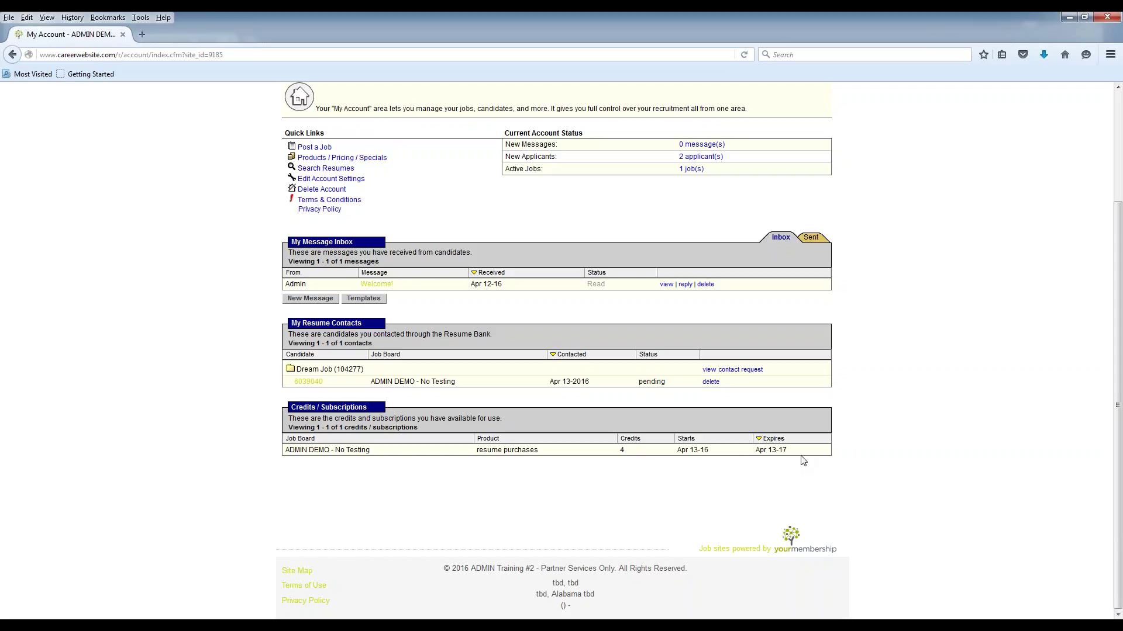
{"action": "scroll", "coordinate": [803, 461], "scroll_direction": "up", "scroll_amount": 3}
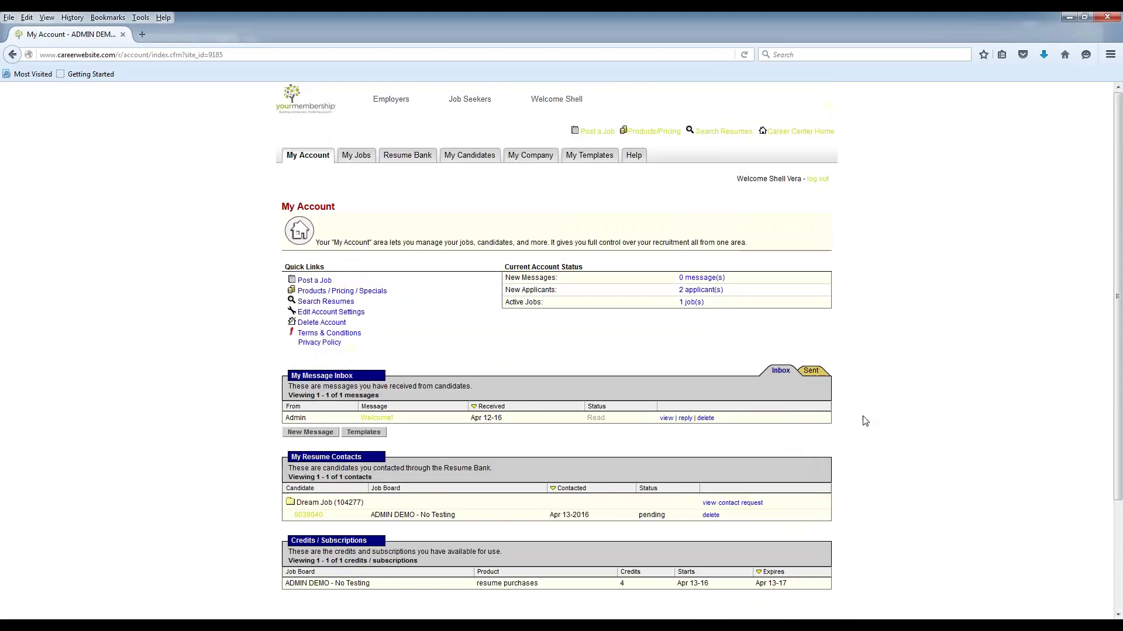
{"action": "left_click", "coordinate": [356, 157]}
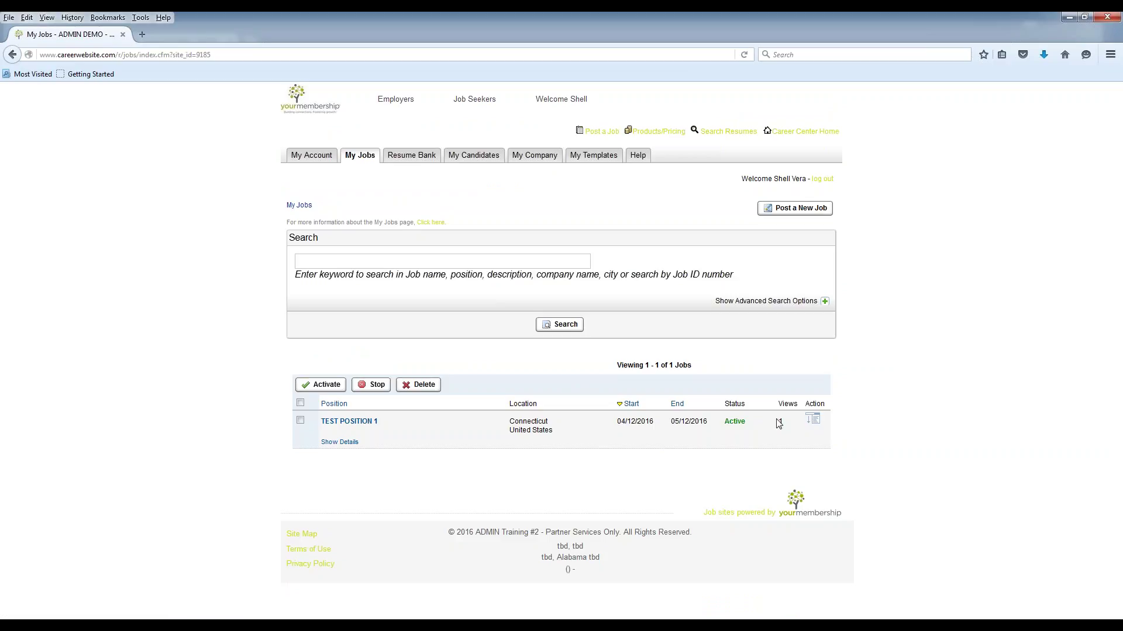
Check TEST POSITION 1's applicants and full posting, then return to My Jobs.
{"action": "left_click", "coordinate": [812, 420]}
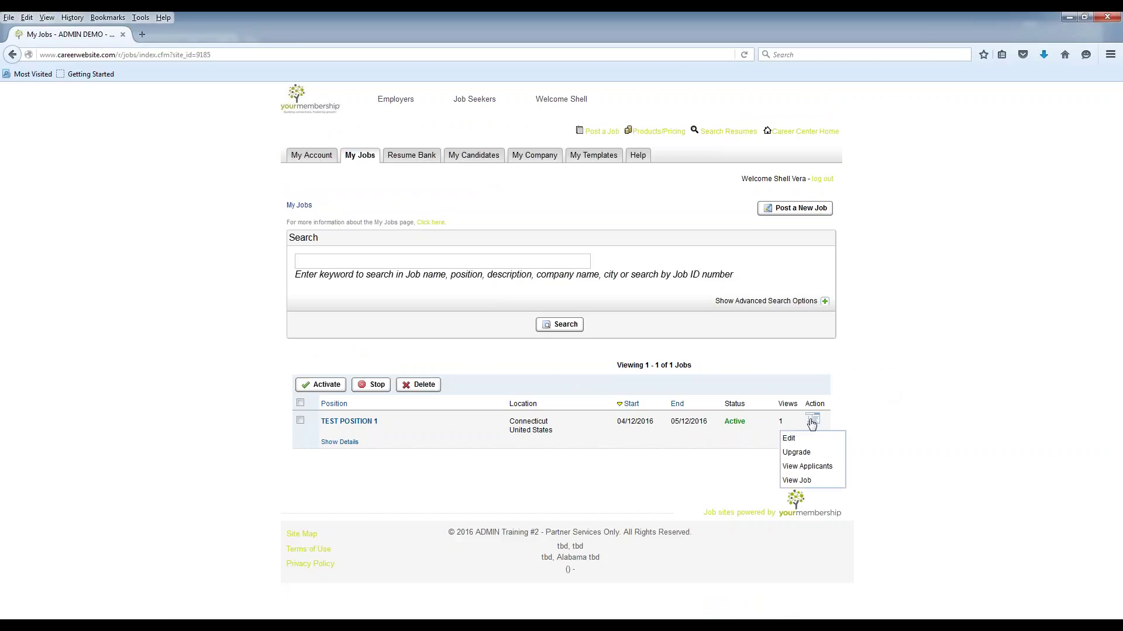
{"action": "left_click", "coordinate": [800, 467]}
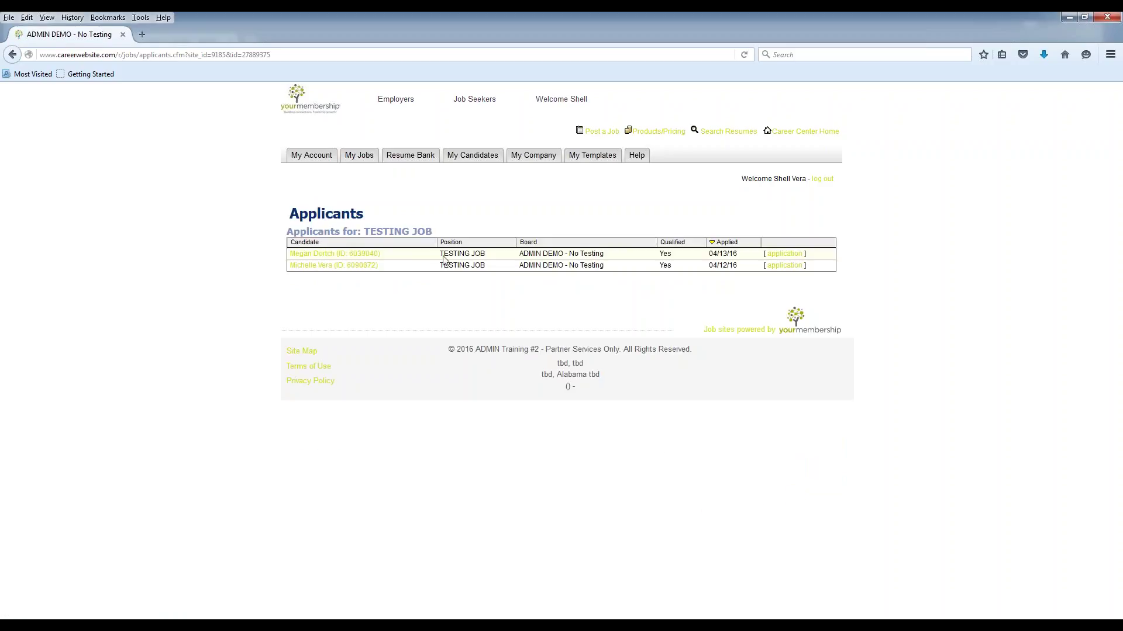
{"action": "left_click", "coordinate": [13, 55]}
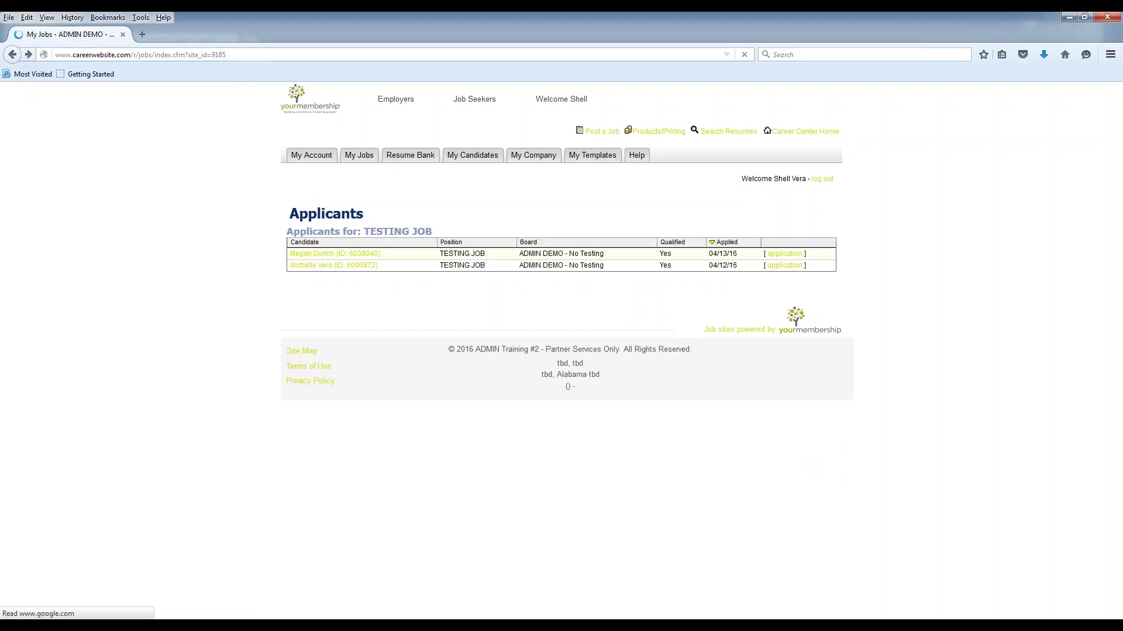
{"action": "left_click", "coordinate": [812, 419]}
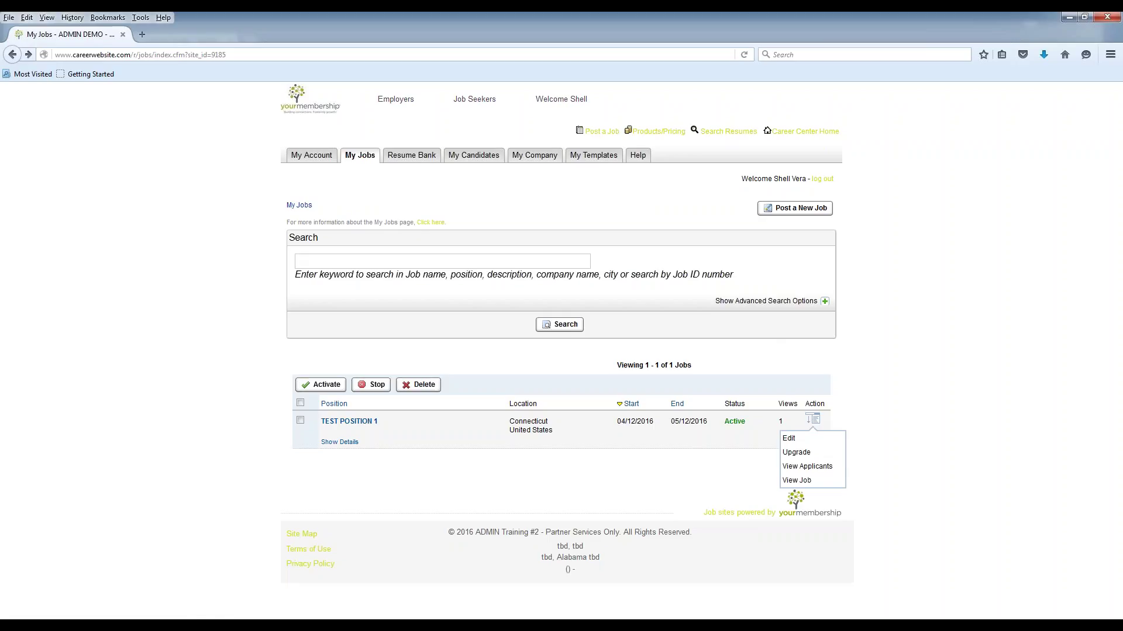
{"action": "left_click", "coordinate": [797, 480]}
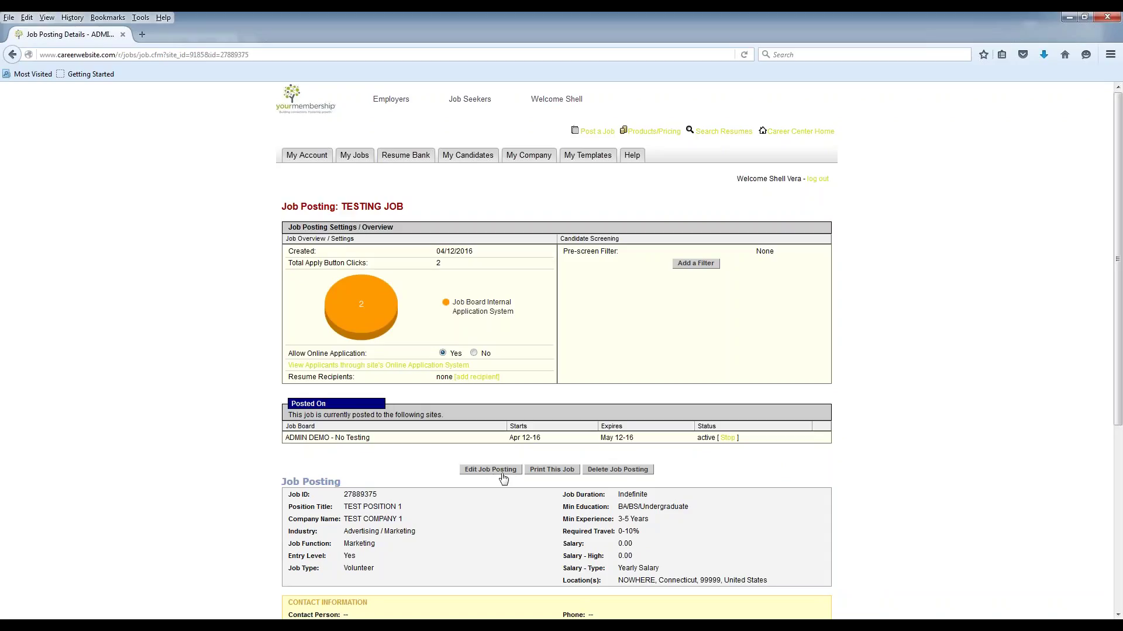
{"action": "scroll", "coordinate": [509, 477], "scroll_direction": "down", "scroll_amount": 3}
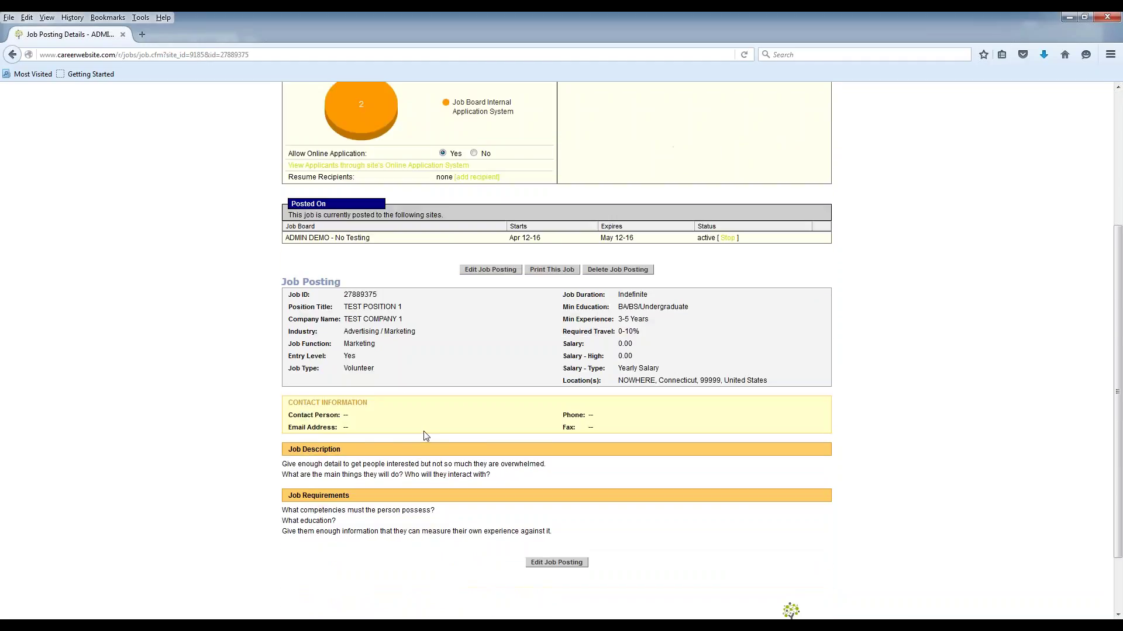
{"action": "left_click", "coordinate": [11, 55]}
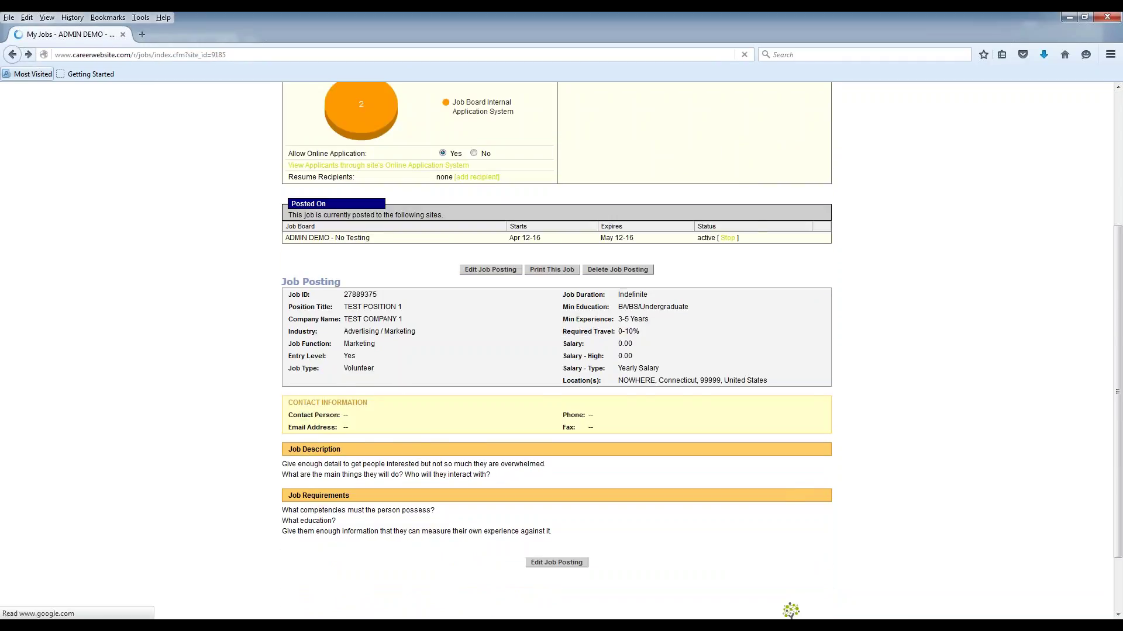
Review TEST POSITION 1's Update A Job form and go back to the My Jobs list.
{"action": "left_click", "coordinate": [814, 419]}
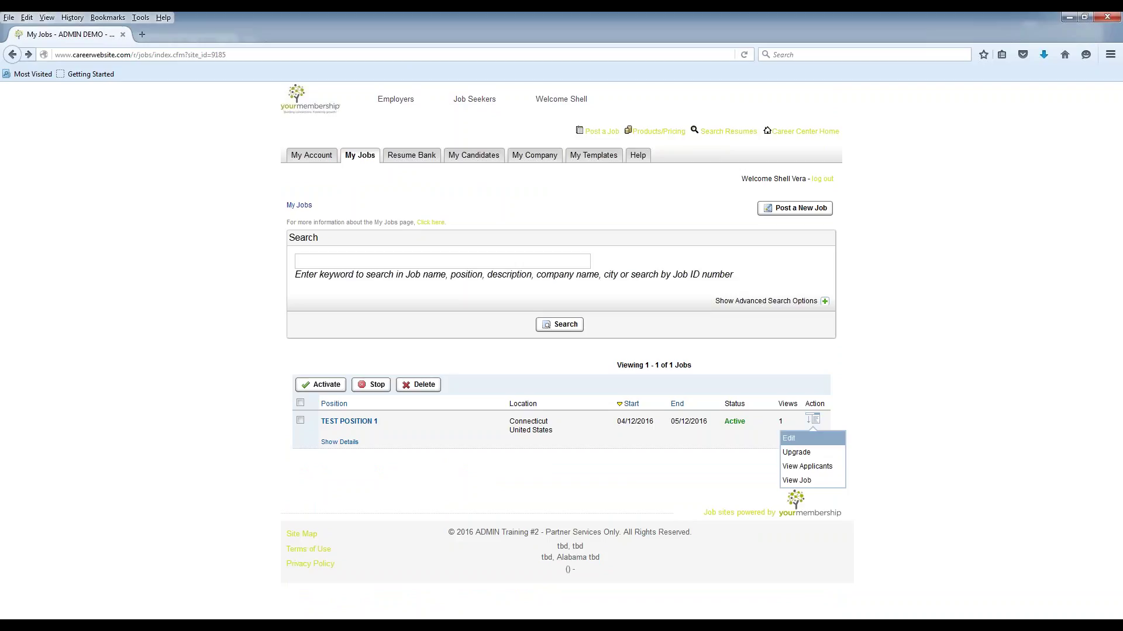
{"action": "left_click", "coordinate": [795, 439]}
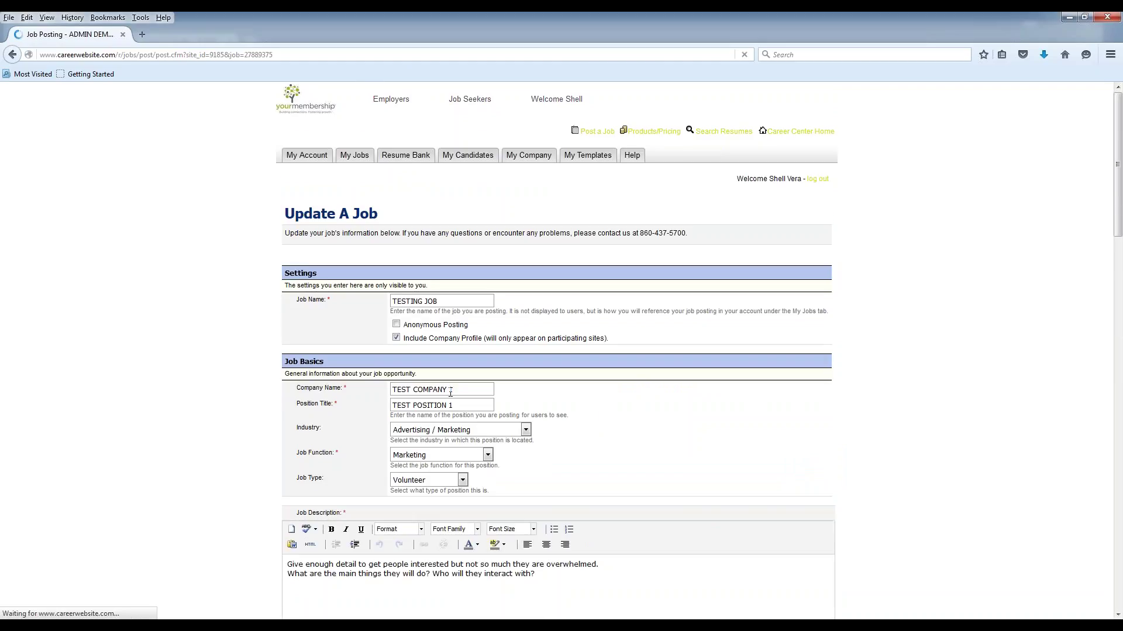
{"action": "scroll", "coordinate": [451, 392], "scroll_direction": "down", "scroll_amount": 2}
{"action": "scroll", "coordinate": [454, 503], "scroll_direction": "down", "scroll_amount": 9}
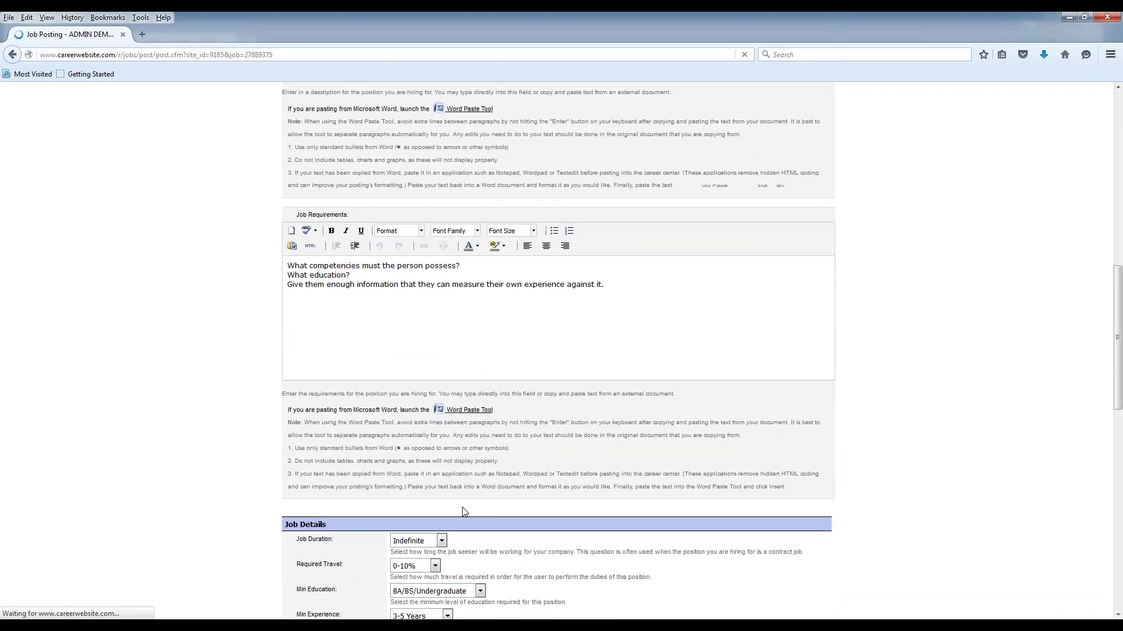
{"action": "scroll", "coordinate": [470, 515], "scroll_direction": "down", "scroll_amount": 2}
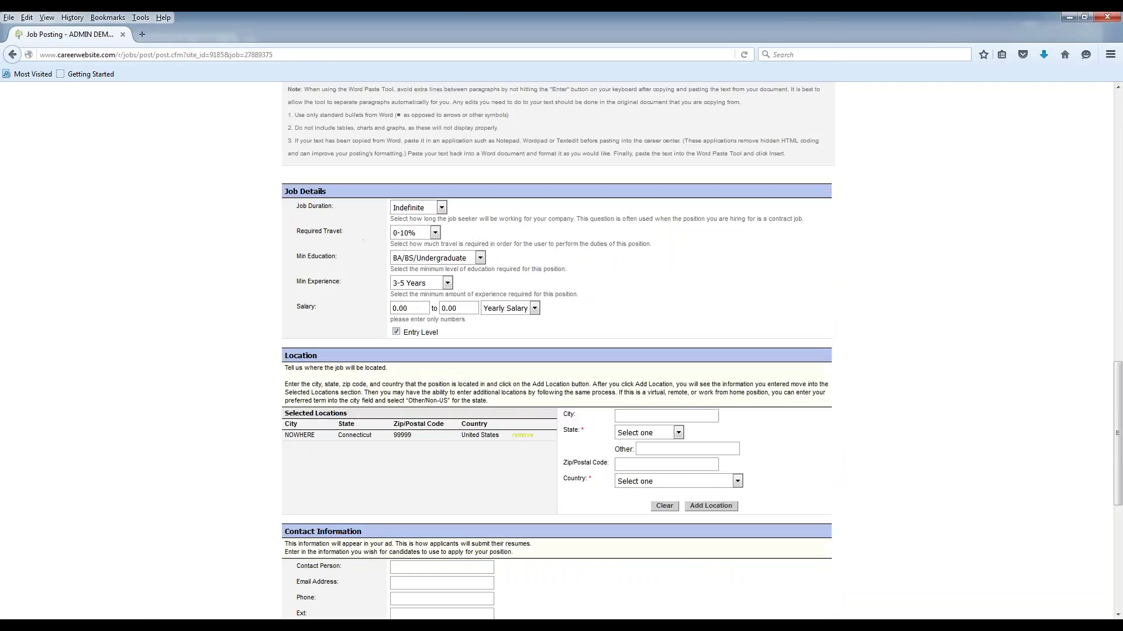
{"action": "scroll", "coordinate": [471, 169], "scroll_direction": "up", "scroll_amount": 15}
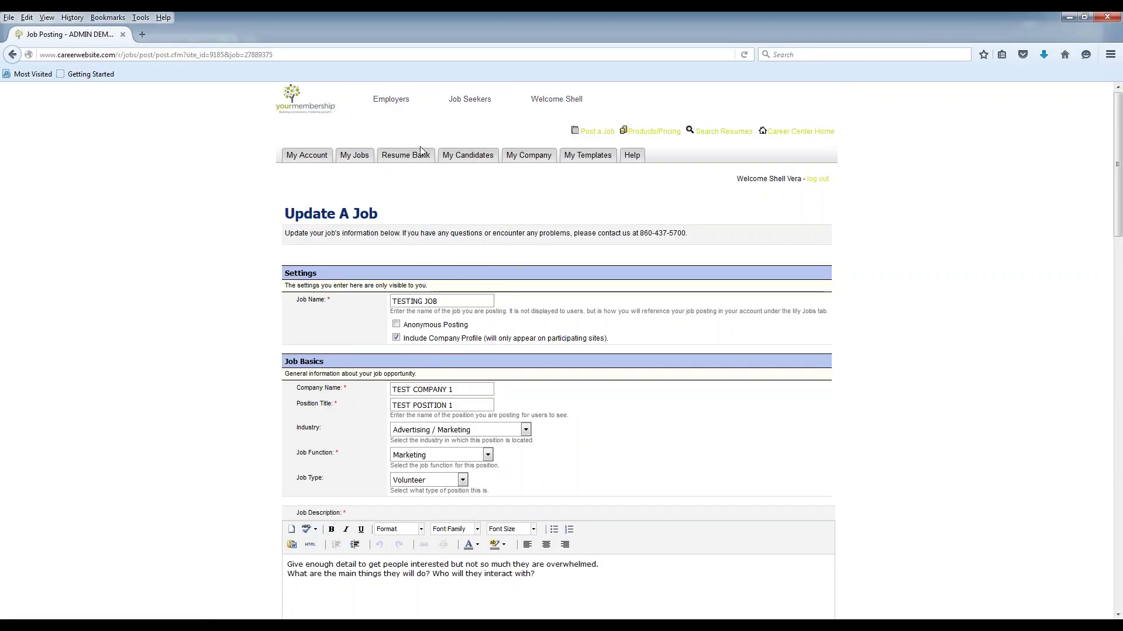
{"action": "left_click", "coordinate": [355, 156]}
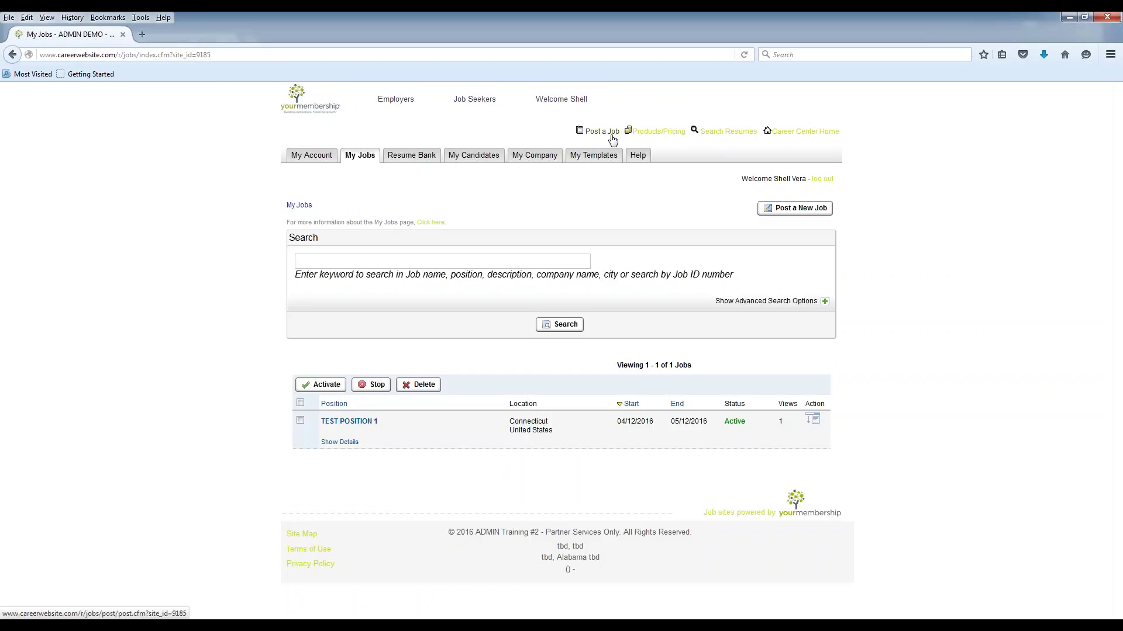
Start a new job from Post a Job and look over the empty Post / Create A Job form.
{"action": "left_click", "coordinate": [595, 138]}
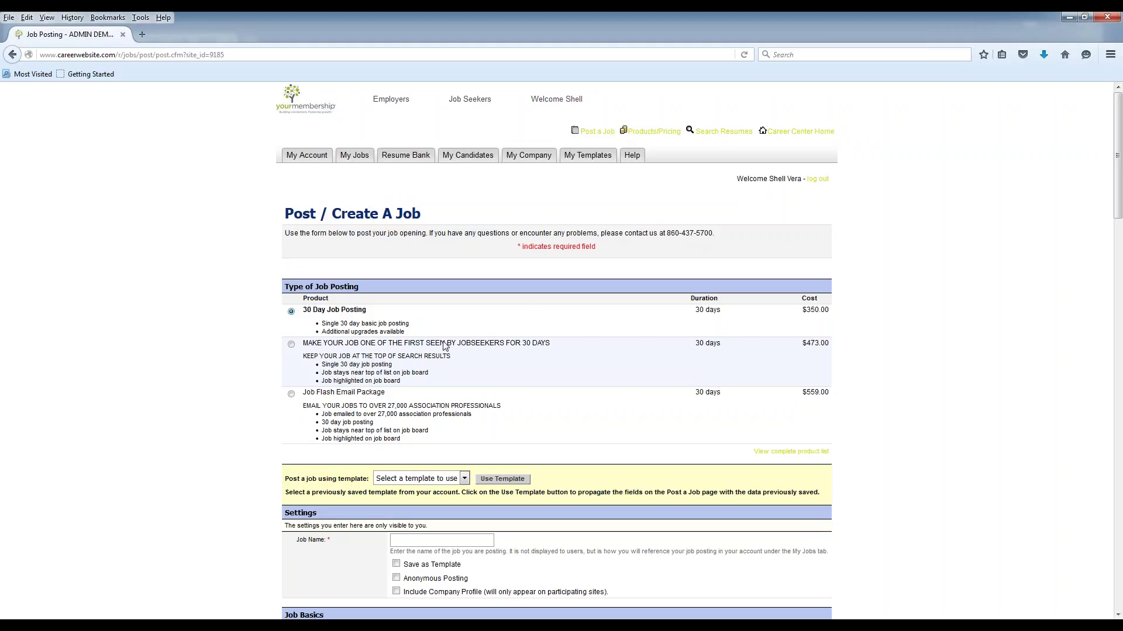
{"action": "scroll", "coordinate": [477, 343], "scroll_direction": "down", "scroll_amount": 2}
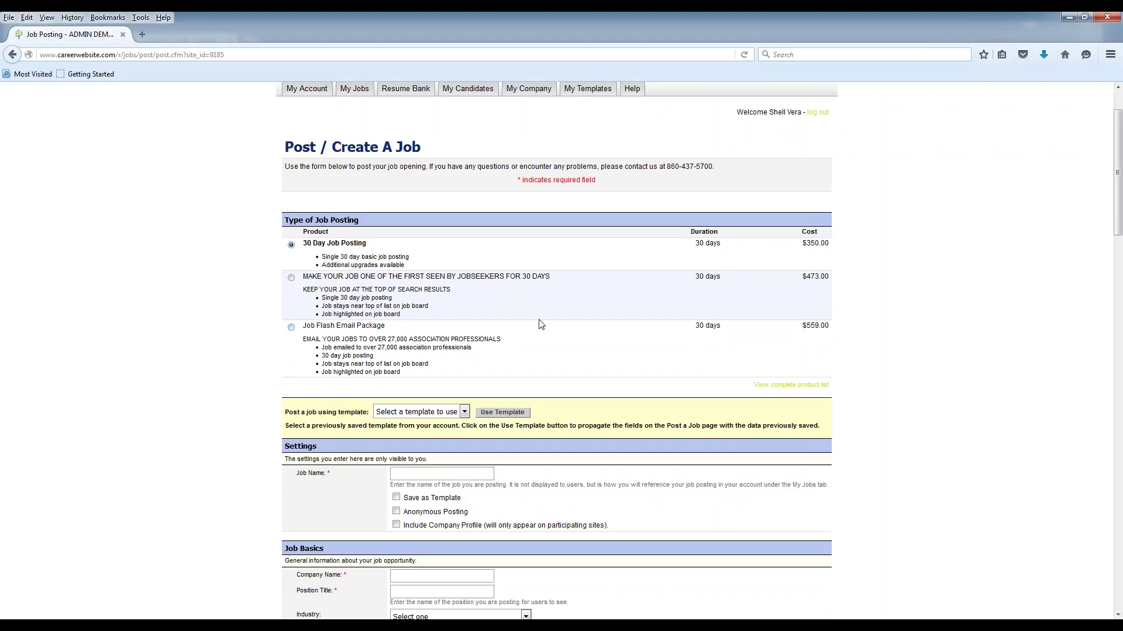
From the complete product list, start a posting with the Passive Job Seeker Package.
{"action": "left_click", "coordinate": [791, 387]}
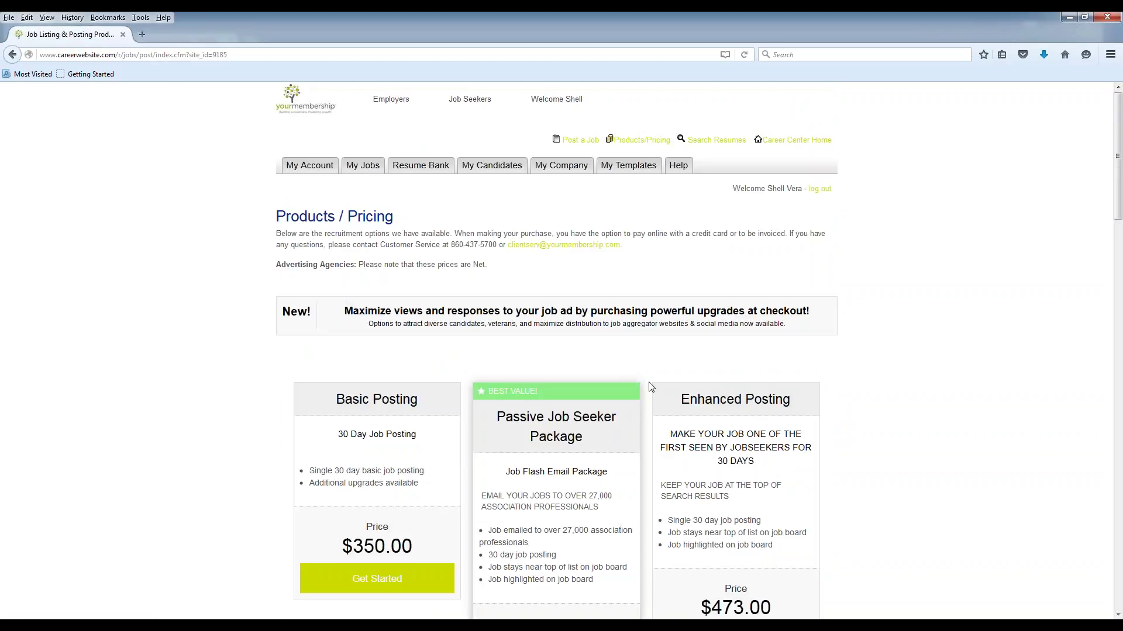
{"action": "scroll", "coordinate": [703, 293], "scroll_direction": "down", "scroll_amount": 2}
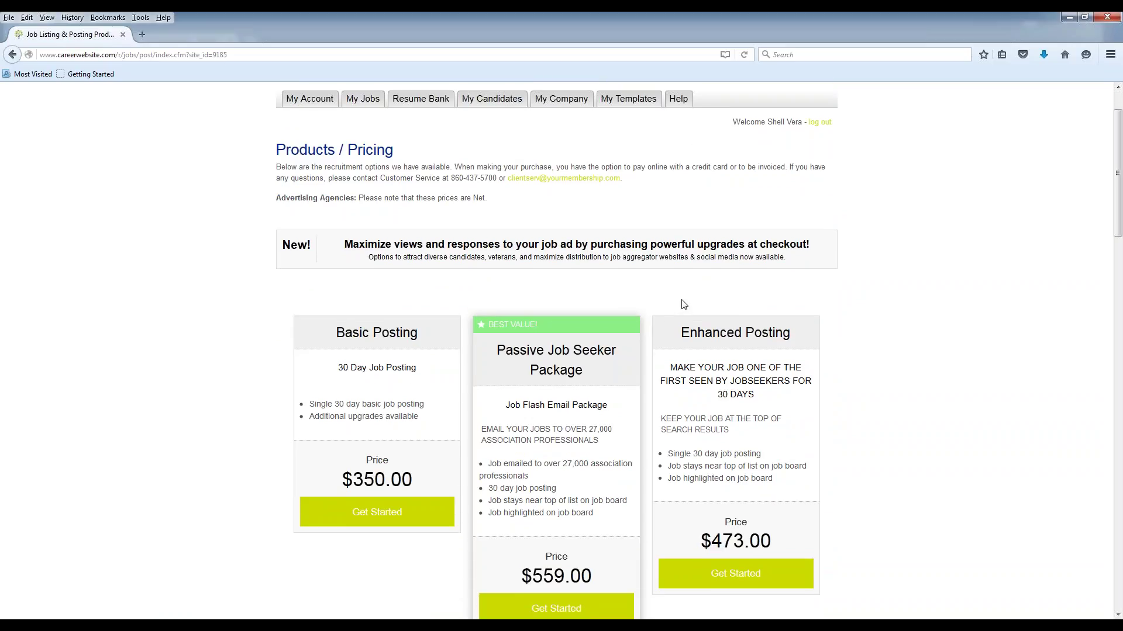
{"action": "scroll", "coordinate": [784, 416], "scroll_direction": "down", "scroll_amount": 6}
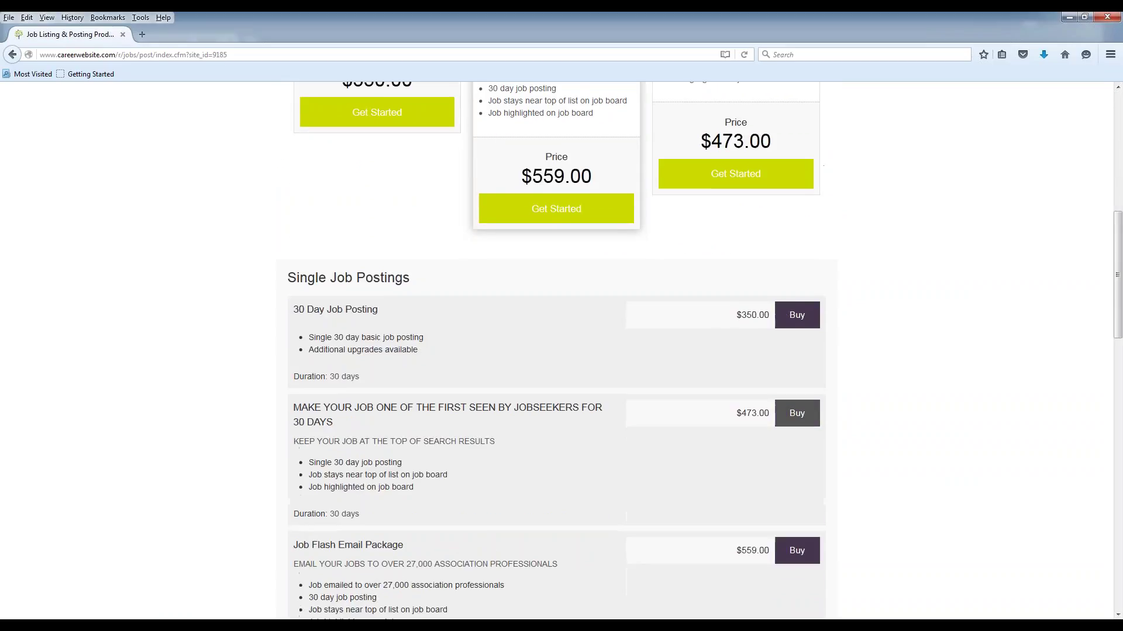
{"action": "scroll", "coordinate": [477, 337], "scroll_direction": "up", "scroll_amount": 4}
{"action": "left_click", "coordinate": [587, 483]}
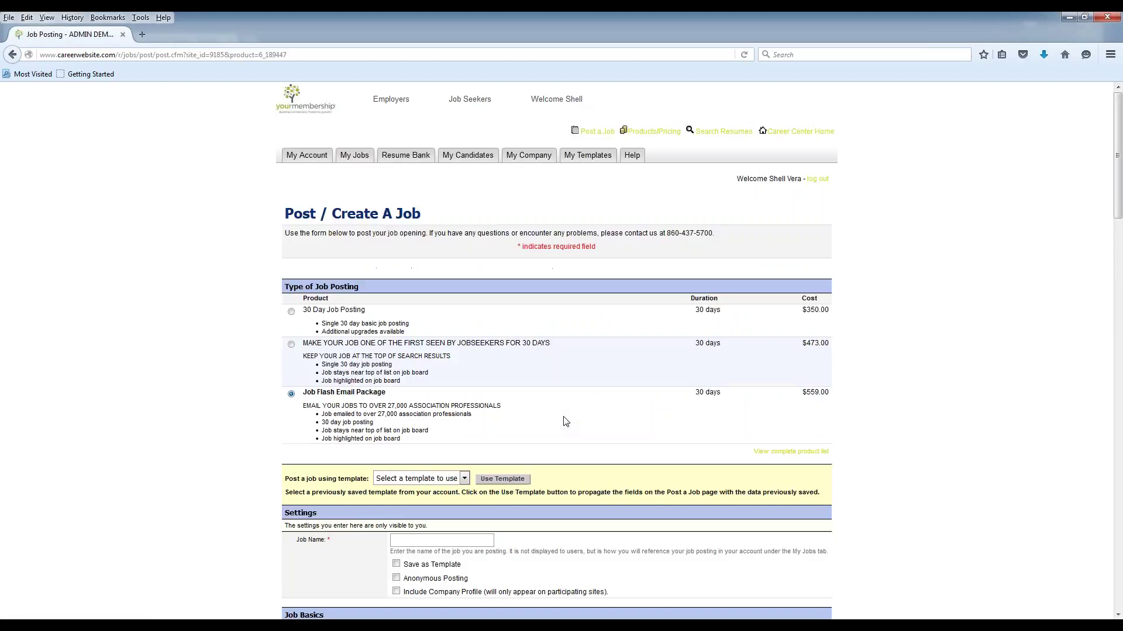
Fill the new job form from the TESTING JOB template, confirming the replacement.
{"action": "scroll", "coordinate": [565, 421], "scroll_direction": "down", "scroll_amount": 3}
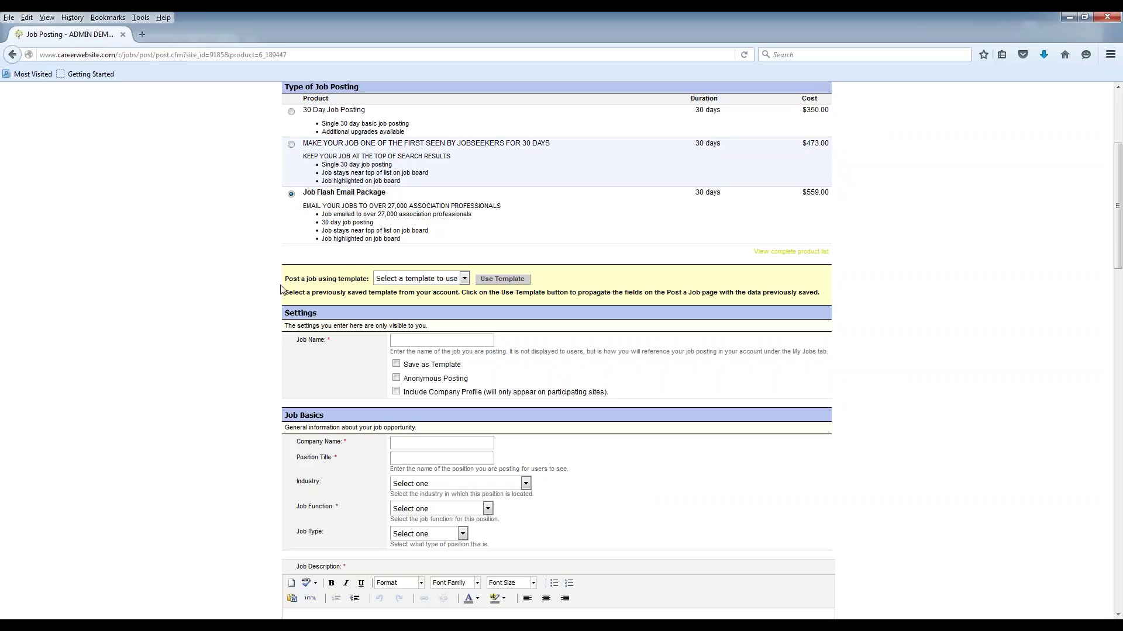
{"action": "left_click", "coordinate": [448, 278]}
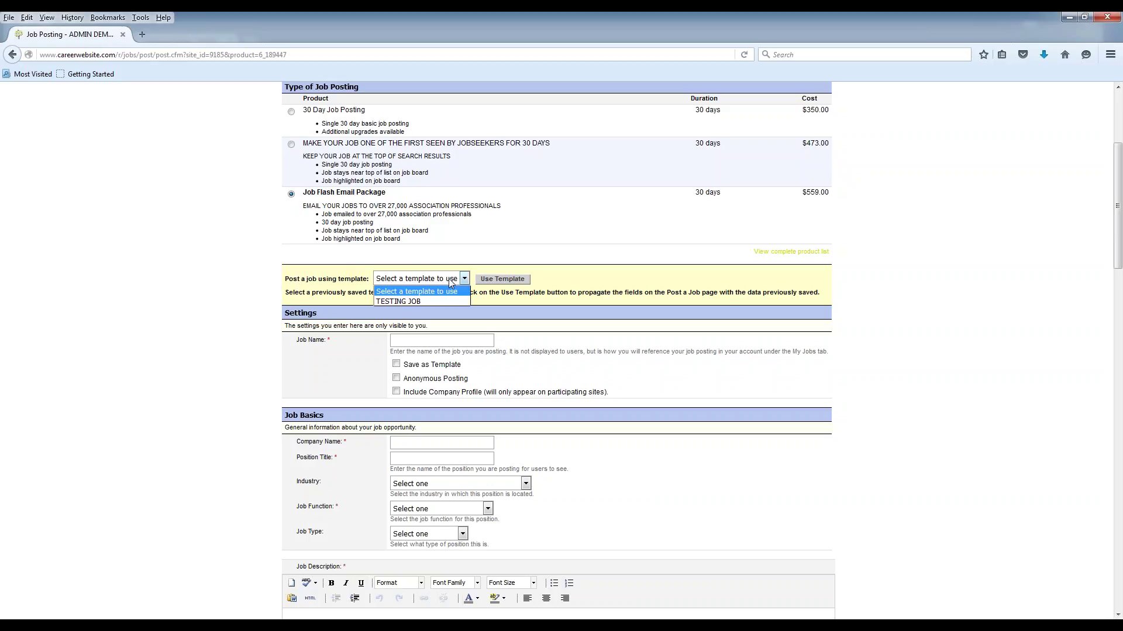
{"action": "left_click", "coordinate": [438, 302]}
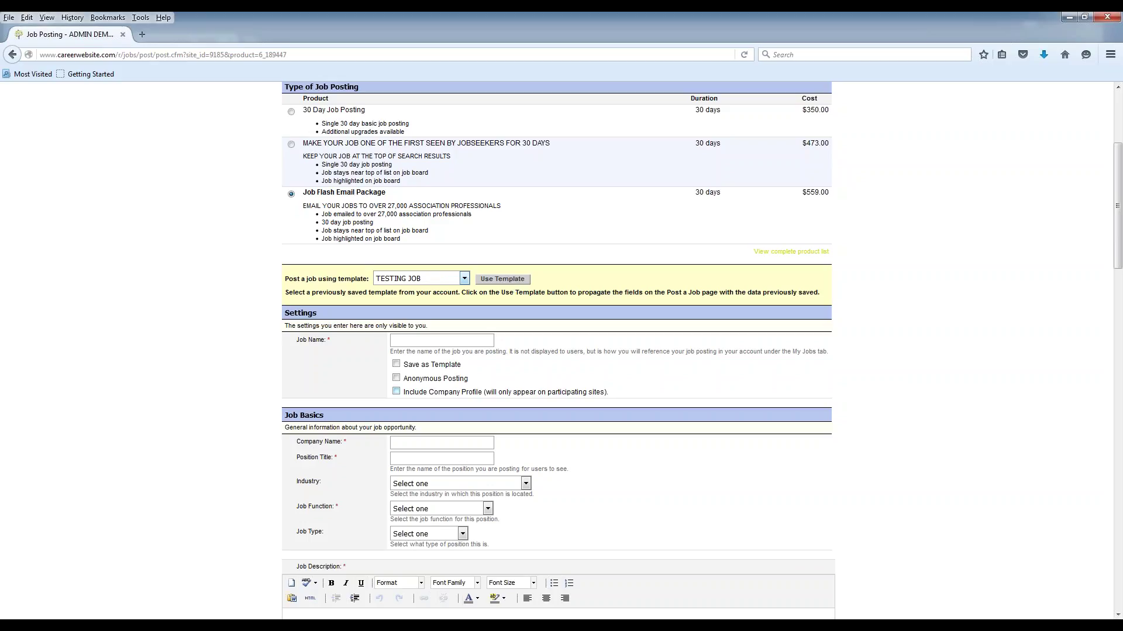
{"action": "left_click", "coordinate": [492, 281]}
{"action": "left_click", "coordinate": [591, 299]}
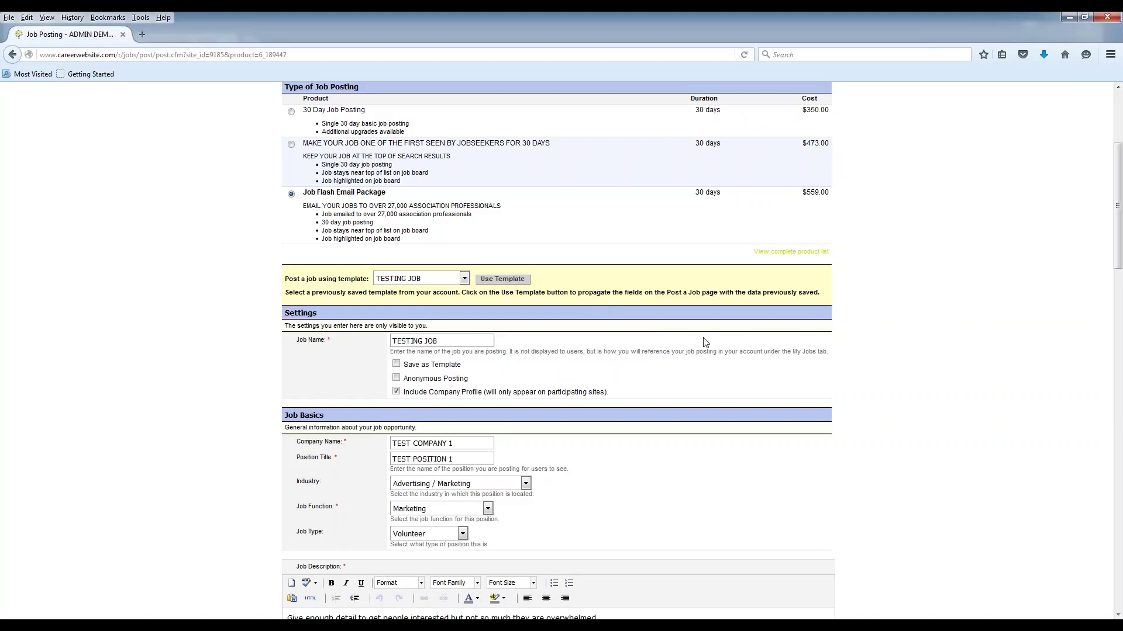
Review the template-filled job details and continue to the Job Posting Upgrades page.
{"action": "scroll", "coordinate": [612, 402], "scroll_direction": "down", "scroll_amount": 2}
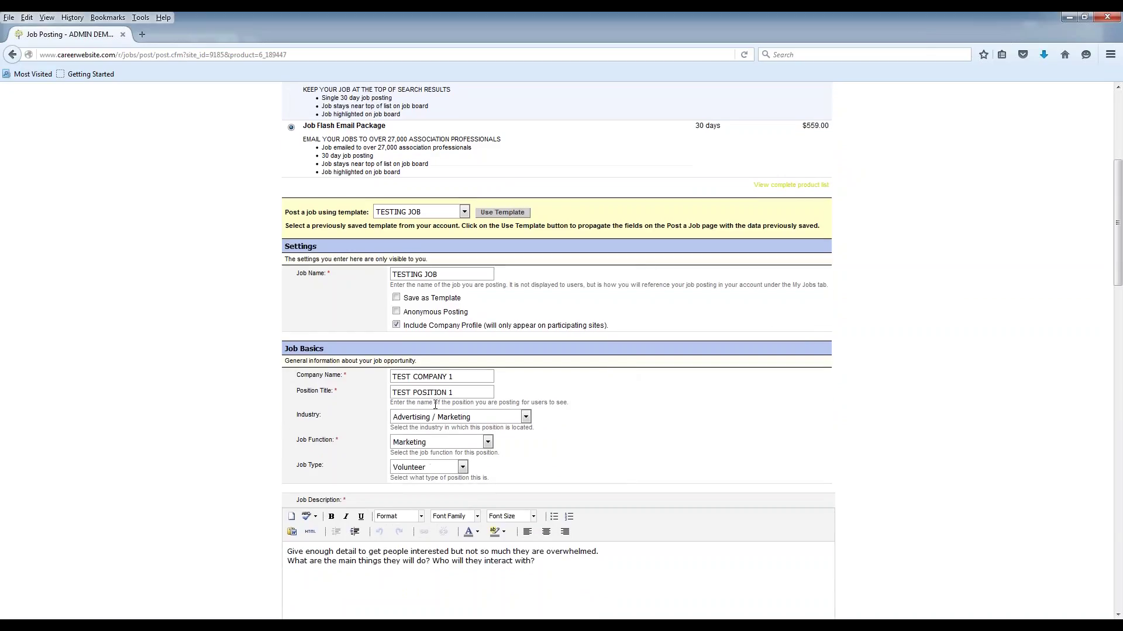
{"action": "scroll", "coordinate": [615, 407], "scroll_direction": "down", "scroll_amount": 1}
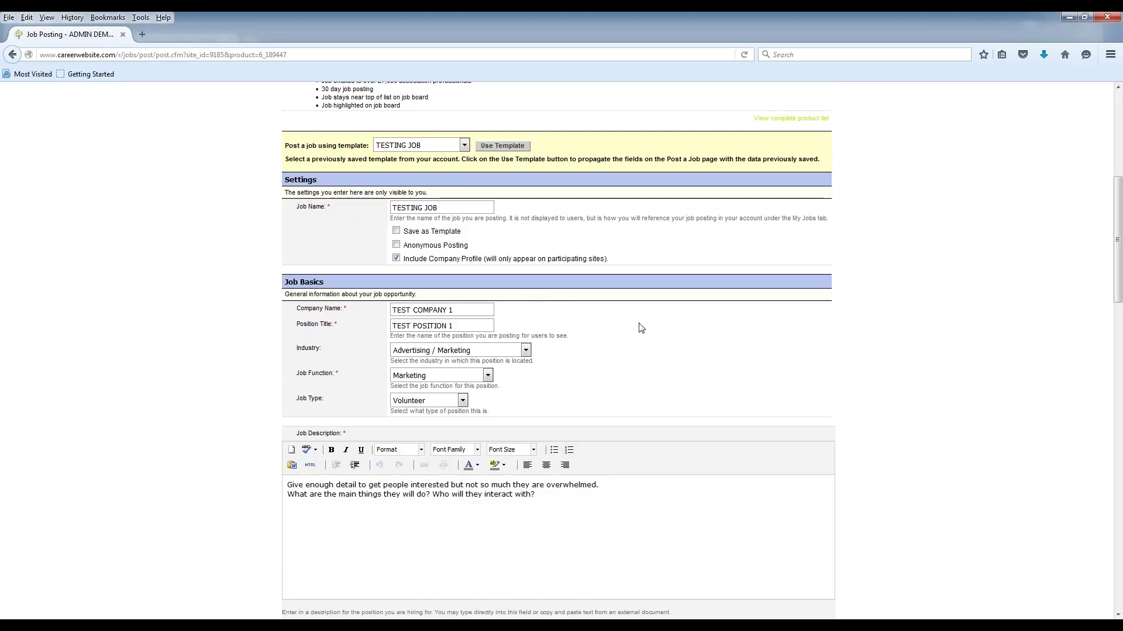
{"action": "scroll", "coordinate": [679, 419], "scroll_direction": "down", "scroll_amount": 2}
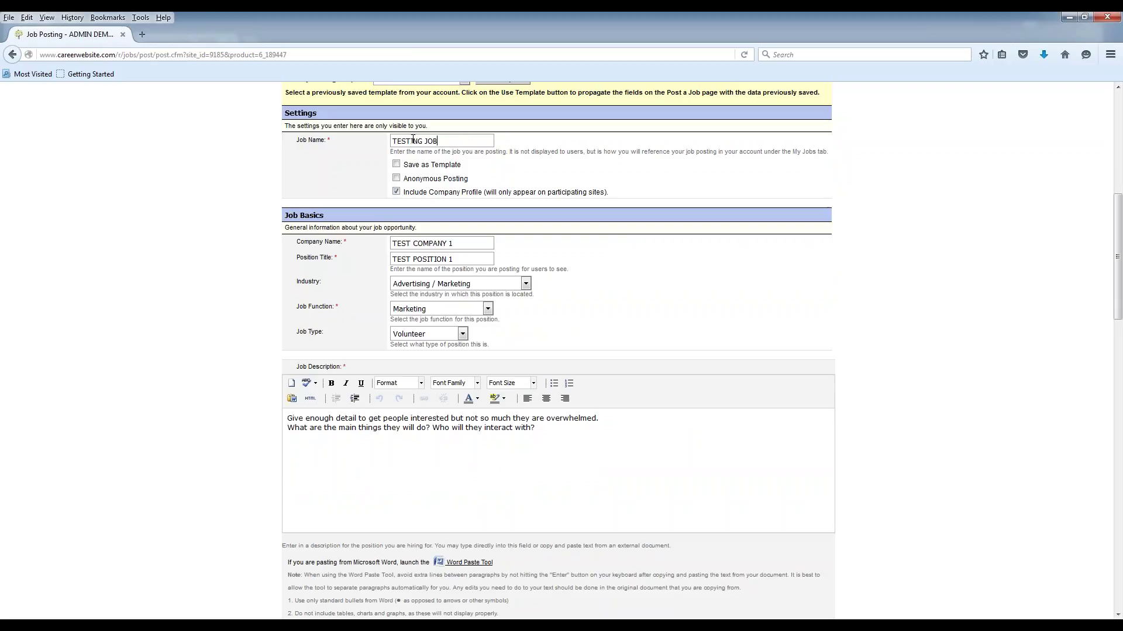
{"action": "left_click_drag", "start_coordinate": [439, 141], "coordinate": [387, 140]}
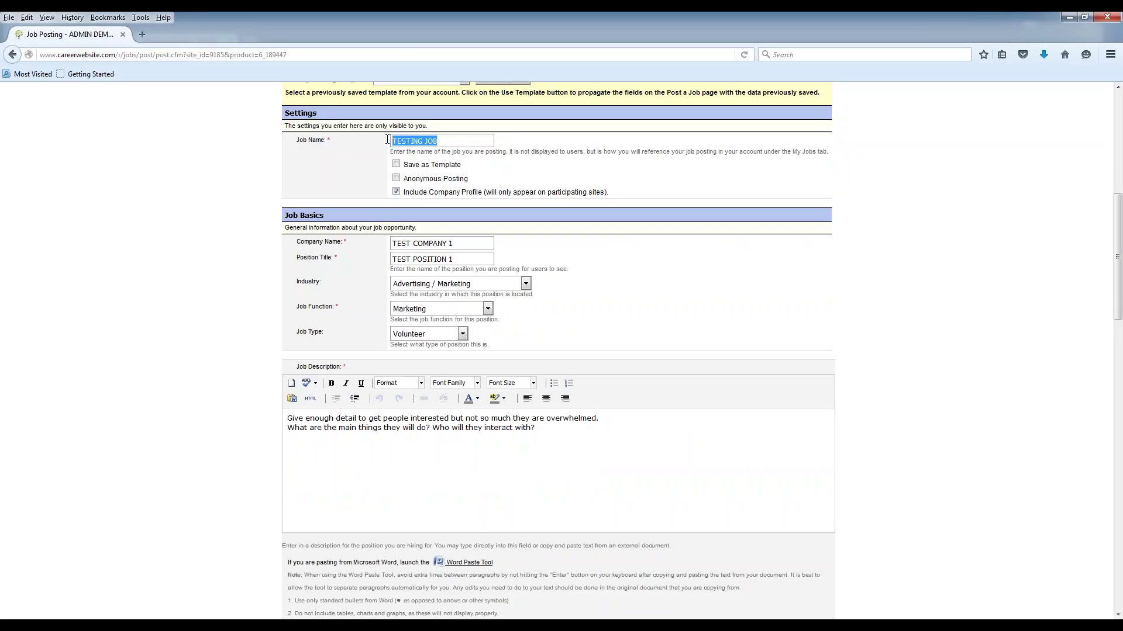
{"action": "left_click", "coordinate": [346, 245]}
{"action": "scroll", "coordinate": [529, 360], "scroll_direction": "down", "scroll_amount": 1}
{"action": "scroll", "coordinate": [556, 388], "scroll_direction": "down", "scroll_amount": 2}
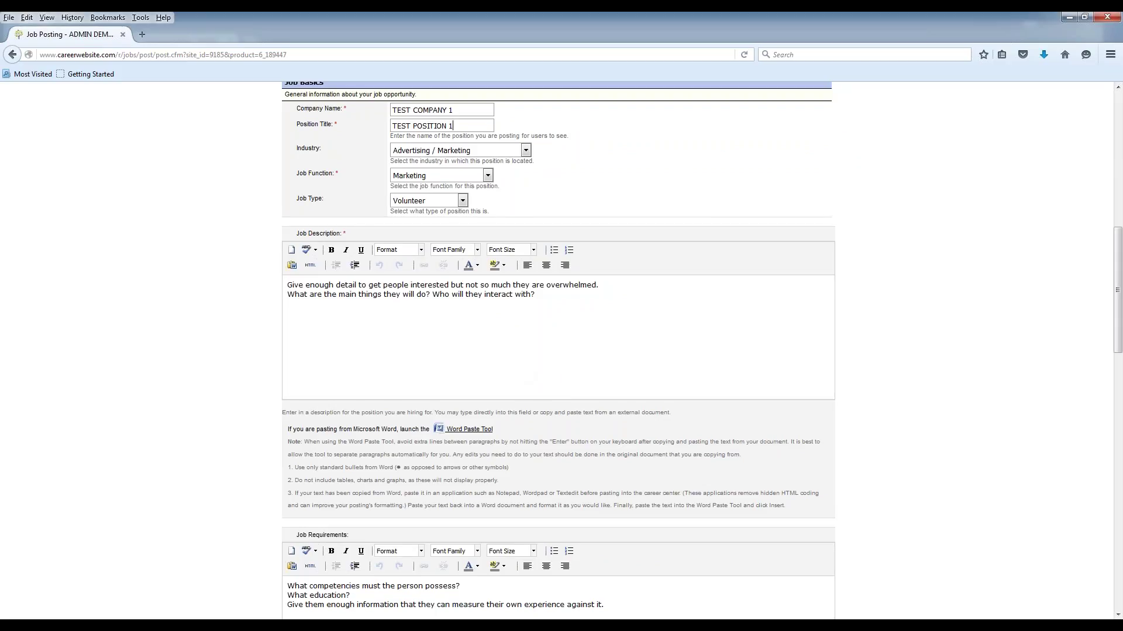
{"action": "scroll", "coordinate": [381, 303], "scroll_direction": "down", "scroll_amount": 6}
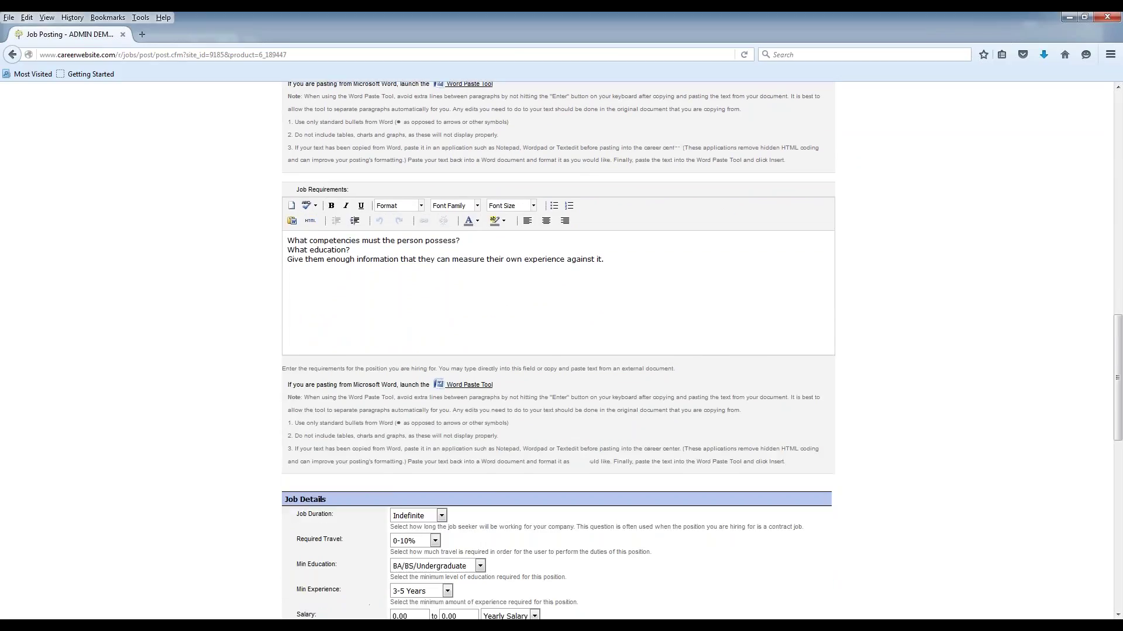
{"action": "scroll", "coordinate": [557, 351], "scroll_direction": "down", "scroll_amount": 3}
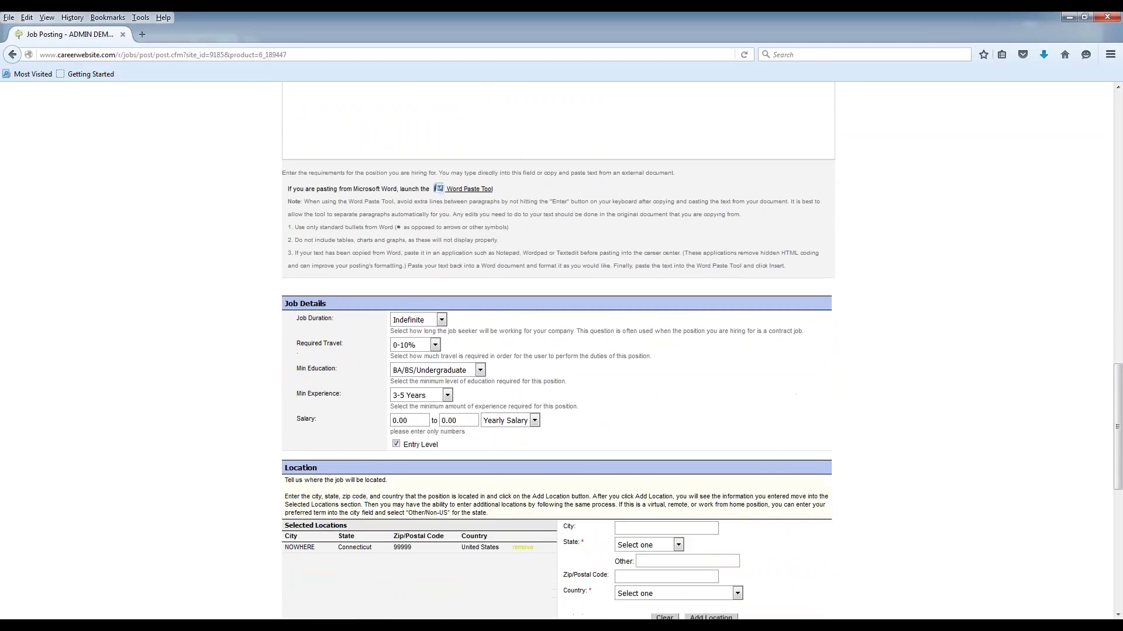
{"action": "scroll", "coordinate": [329, 292], "scroll_direction": "down", "scroll_amount": 2}
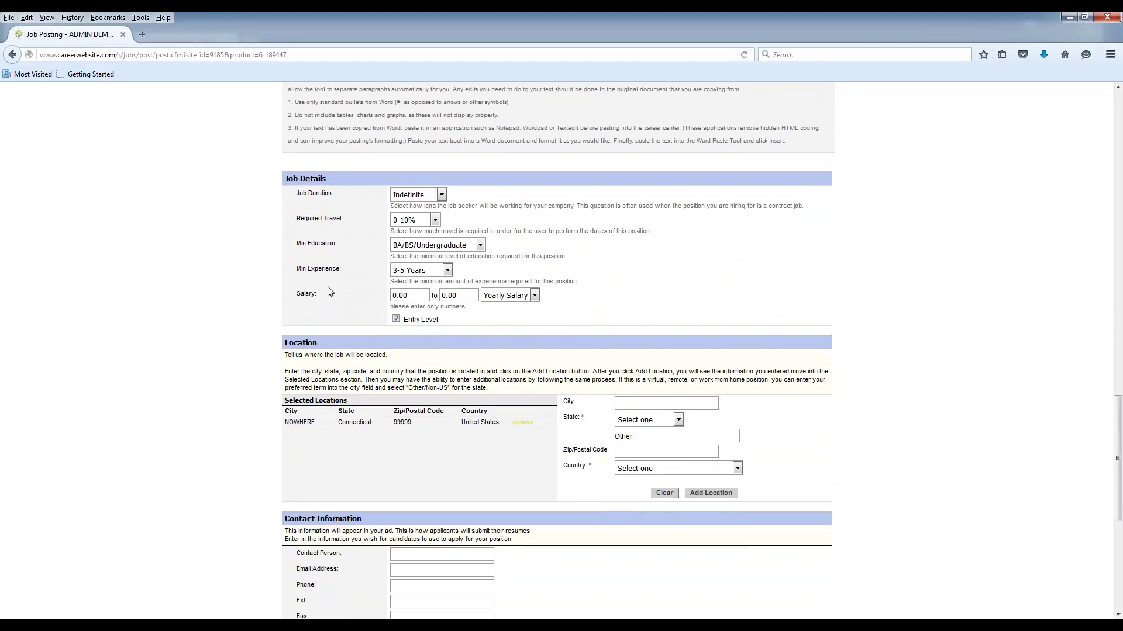
{"action": "scroll", "coordinate": [472, 369], "scroll_direction": "down", "scroll_amount": 1}
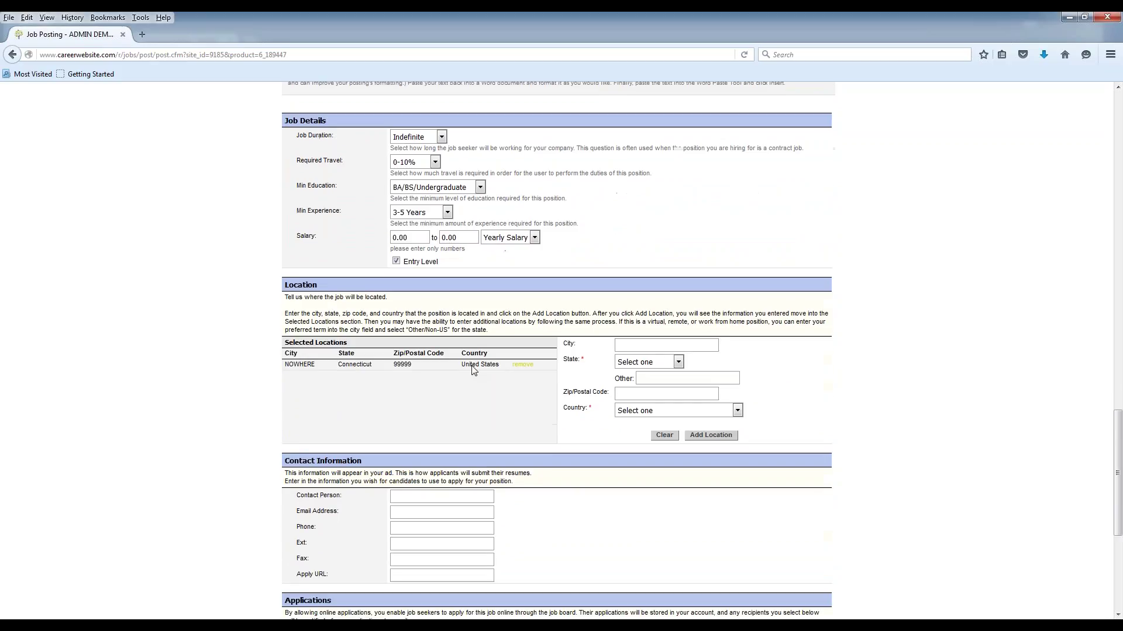
{"action": "scroll", "coordinate": [472, 369], "scroll_direction": "down", "scroll_amount": 1}
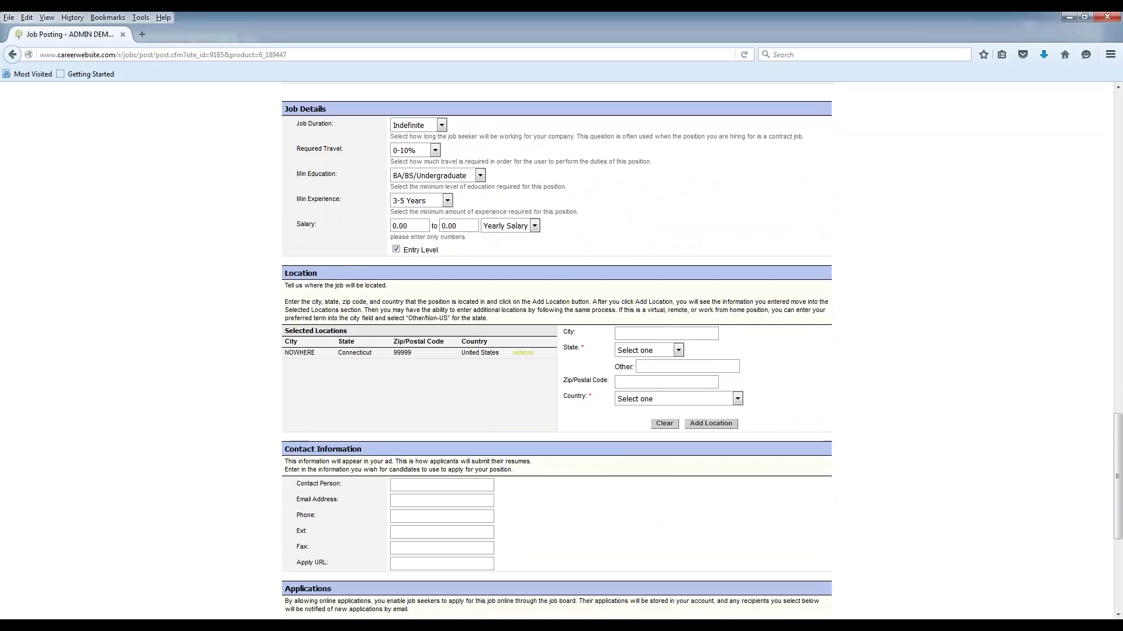
{"action": "scroll", "coordinate": [482, 384], "scroll_direction": "down", "scroll_amount": 1}
{"action": "scroll", "coordinate": [424, 425], "scroll_direction": "down", "scroll_amount": 2}
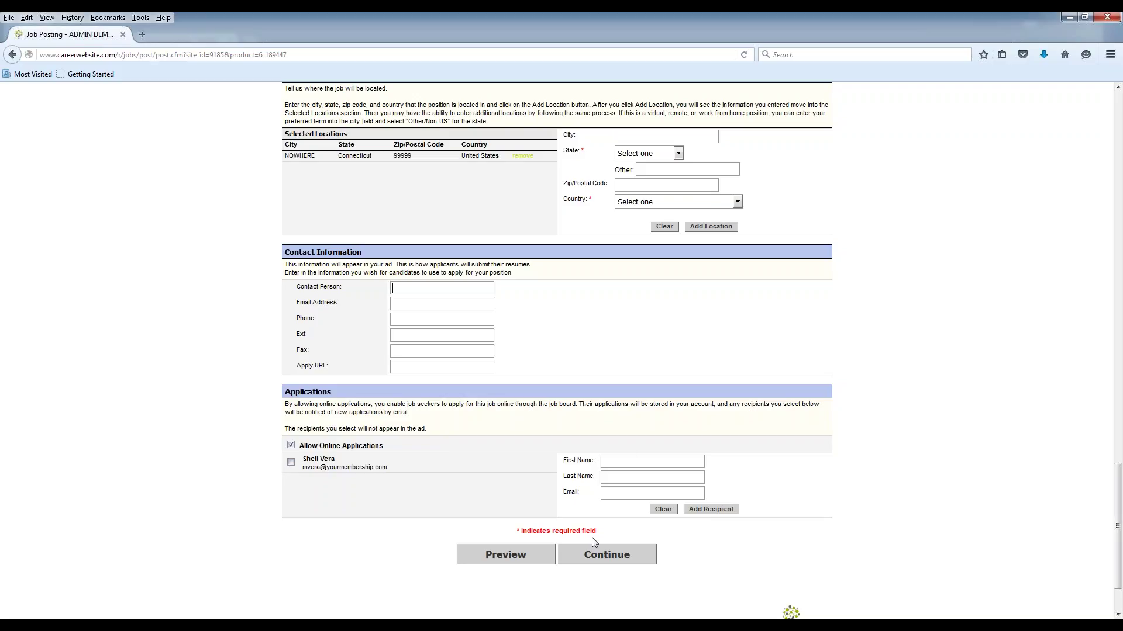
{"action": "left_click", "coordinate": [602, 555]}
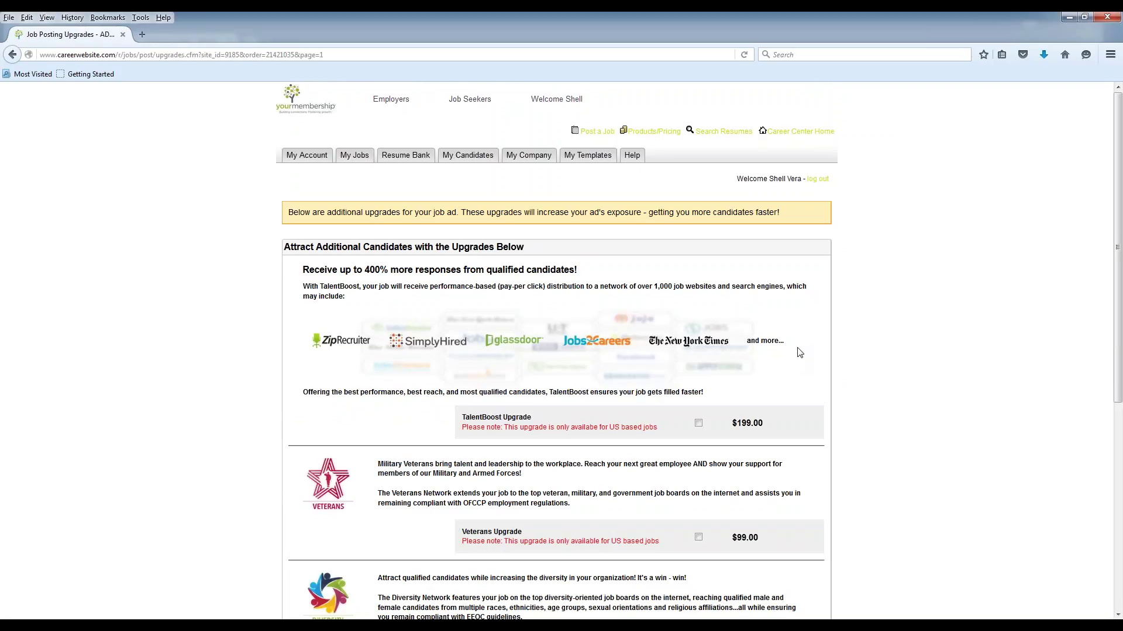
Decline the TalentBoost and Veterans upgrades with No Thanks to reach order review.
{"action": "scroll", "coordinate": [663, 316], "scroll_direction": "down", "scroll_amount": 2}
{"action": "scroll", "coordinate": [662, 316], "scroll_direction": "down", "scroll_amount": 2}
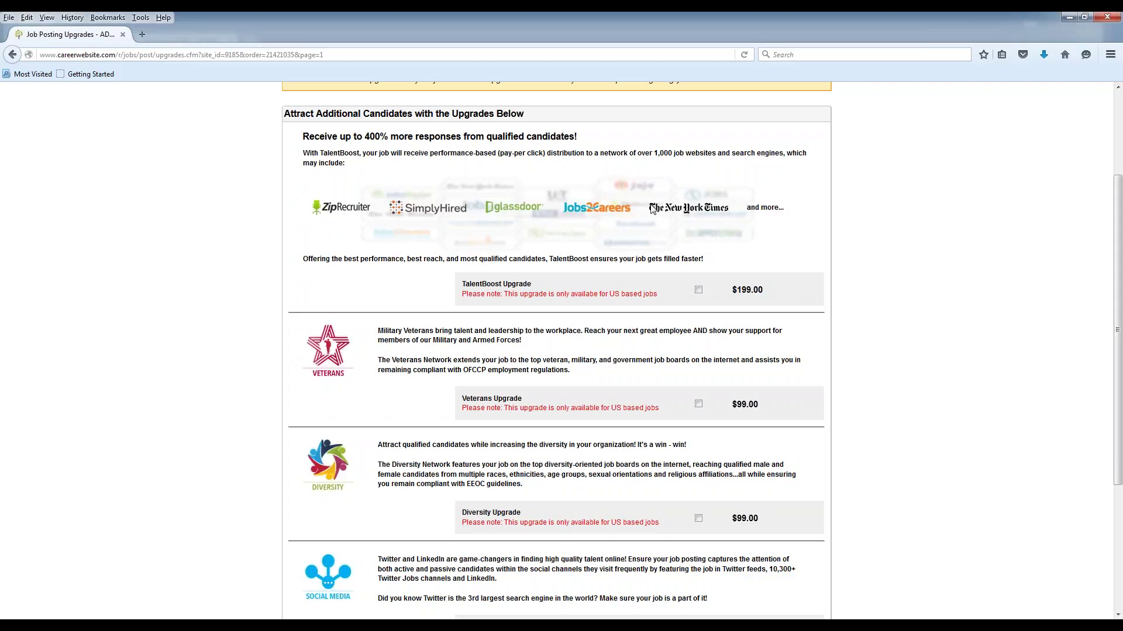
{"action": "scroll", "coordinate": [787, 276], "scroll_direction": "down", "scroll_amount": 2}
{"action": "scroll", "coordinate": [786, 276], "scroll_direction": "down", "scroll_amount": 2}
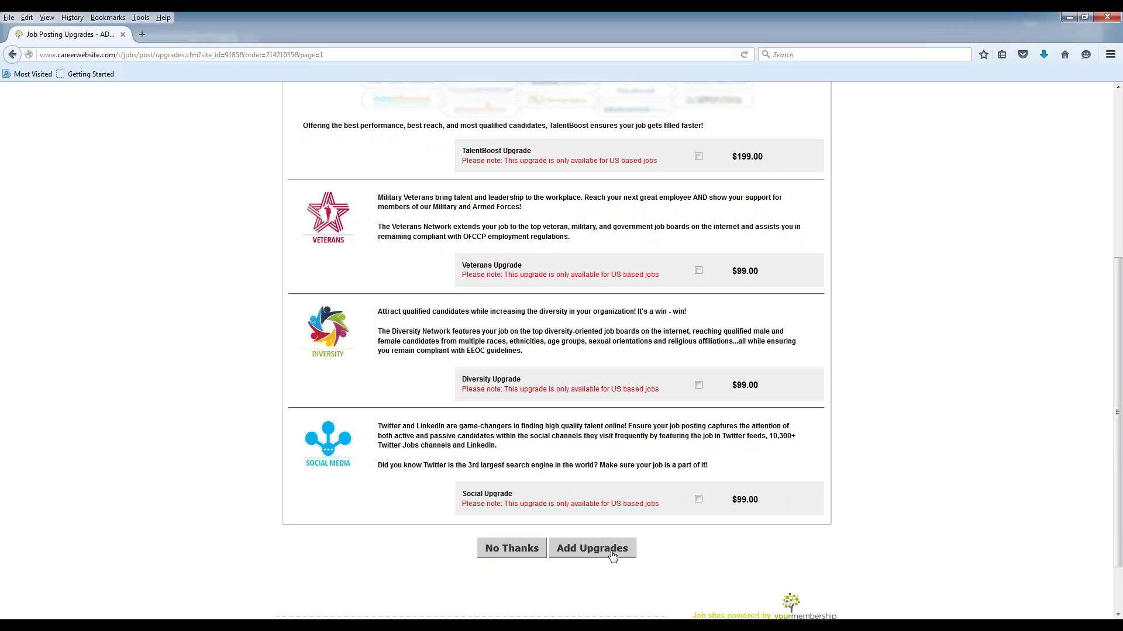
{"action": "left_click", "coordinate": [516, 552]}
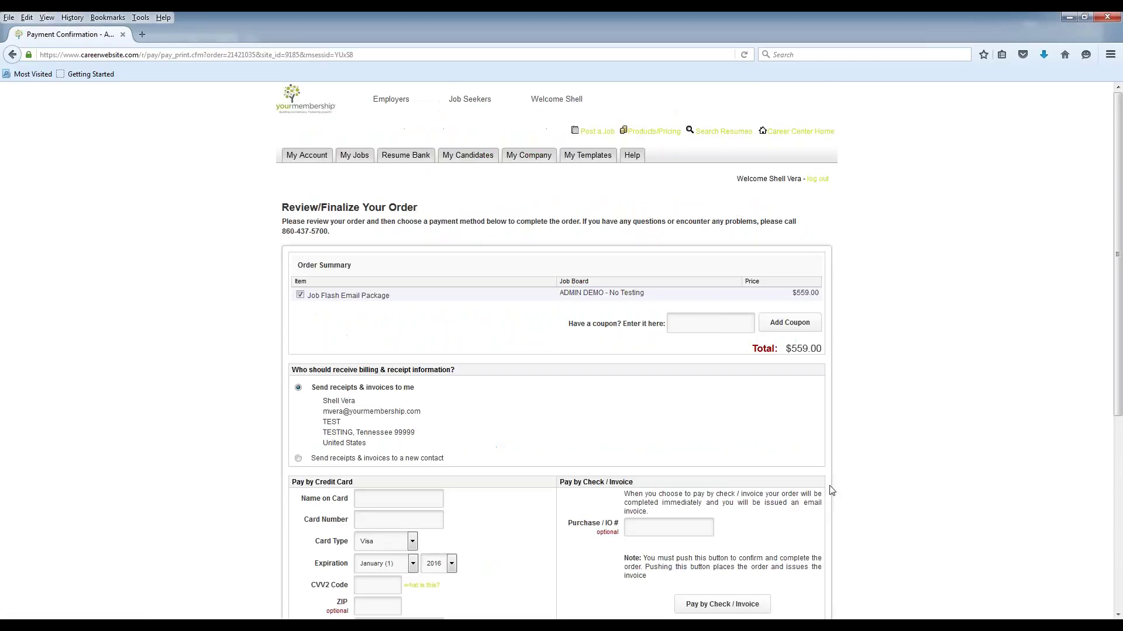
Apply the DEMO SPECIAL coupon to bring the total to $0.00, then complete the order.
{"action": "scroll", "coordinate": [676, 382], "scroll_direction": "down", "scroll_amount": 2}
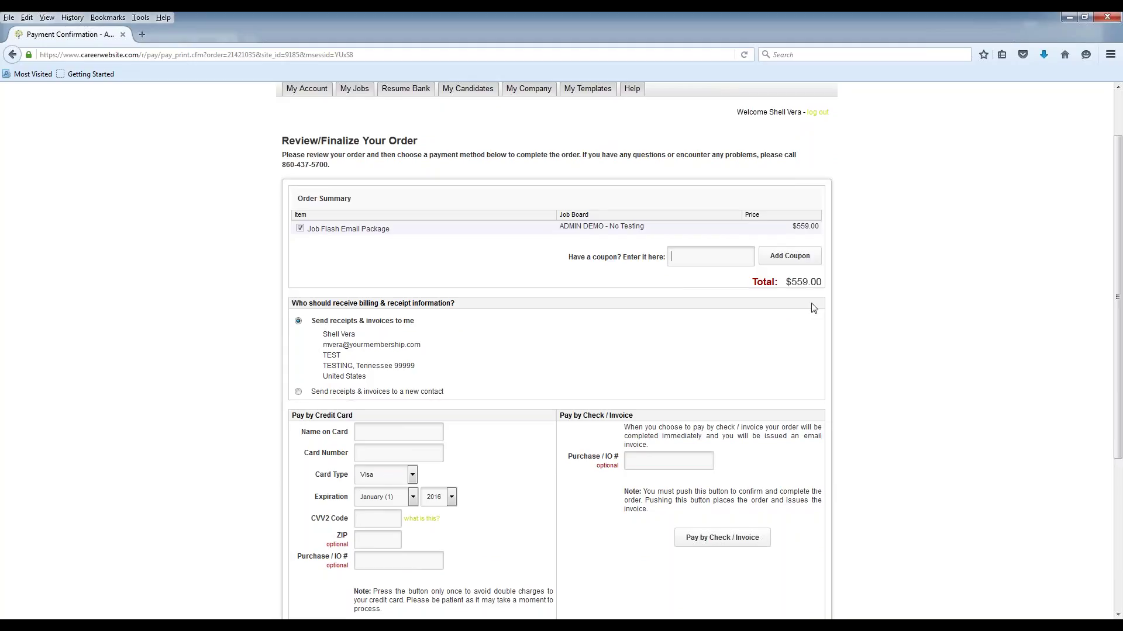
{"action": "type", "text": "FreePO"}
{"action": "key", "text": "BackSpace"}
{"action": "key", "text": "BackSpace"}
{"action": "key", "text": "BackSpace"}
{"action": "key", "text": "BackSpace"}
{"action": "key", "text": "BackSpace"}
{"action": "type", "text": "REEPOST2016"}
{"action": "left_click", "coordinate": [800, 259]}
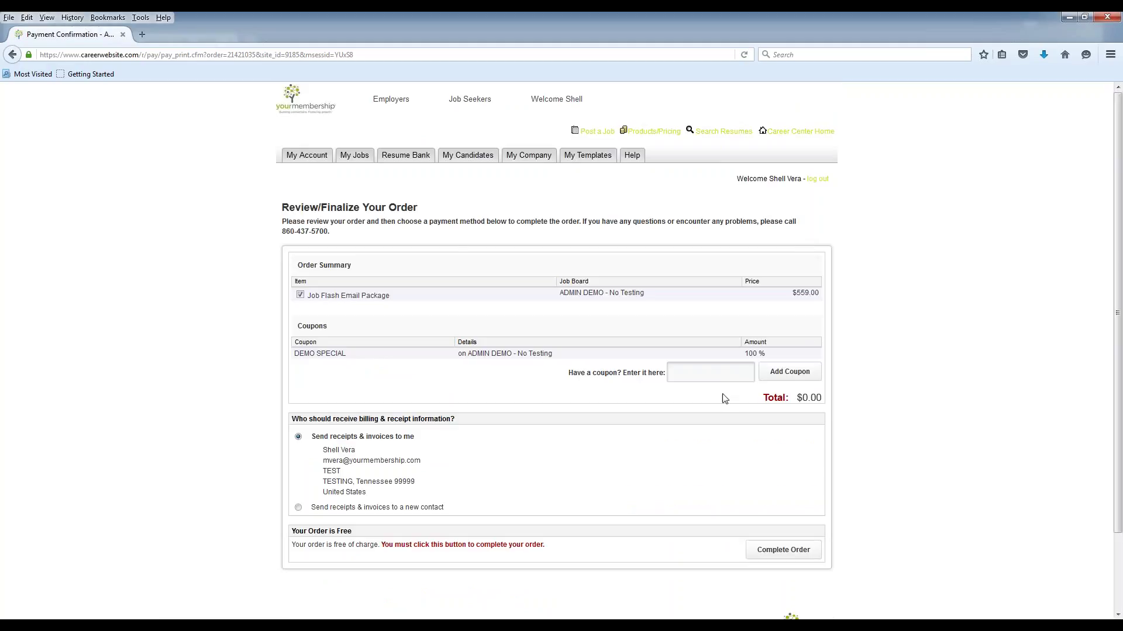
{"action": "scroll", "coordinate": [812, 393], "scroll_direction": "down", "scroll_amount": 1}
{"action": "scroll", "coordinate": [812, 393], "scroll_direction": "down", "scroll_amount": 3}
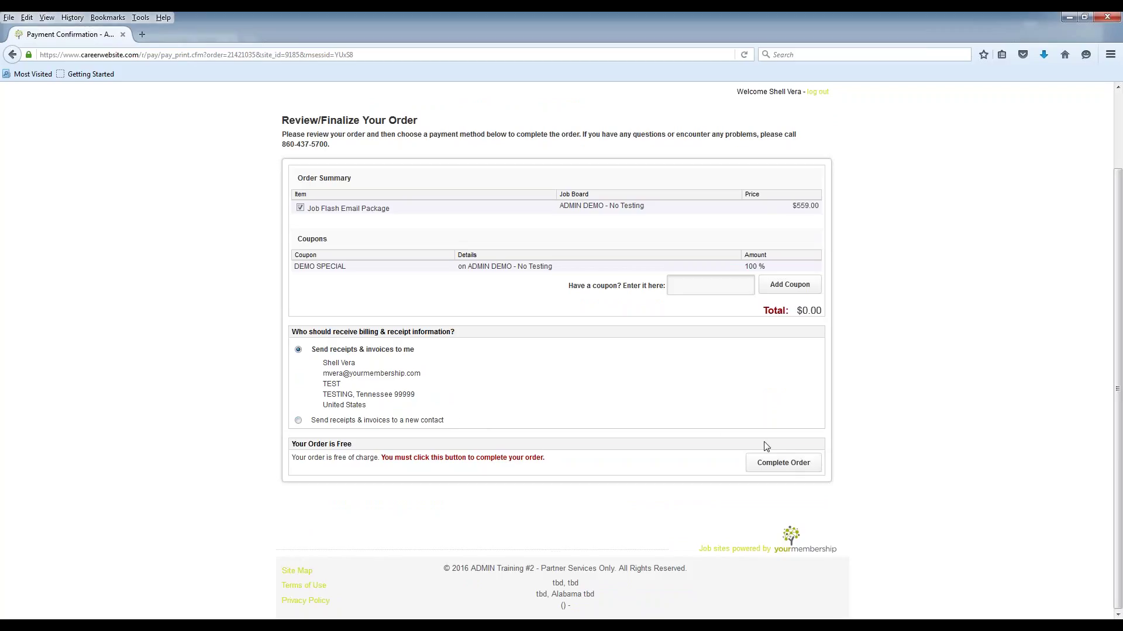
{"action": "left_click", "coordinate": [778, 466]}
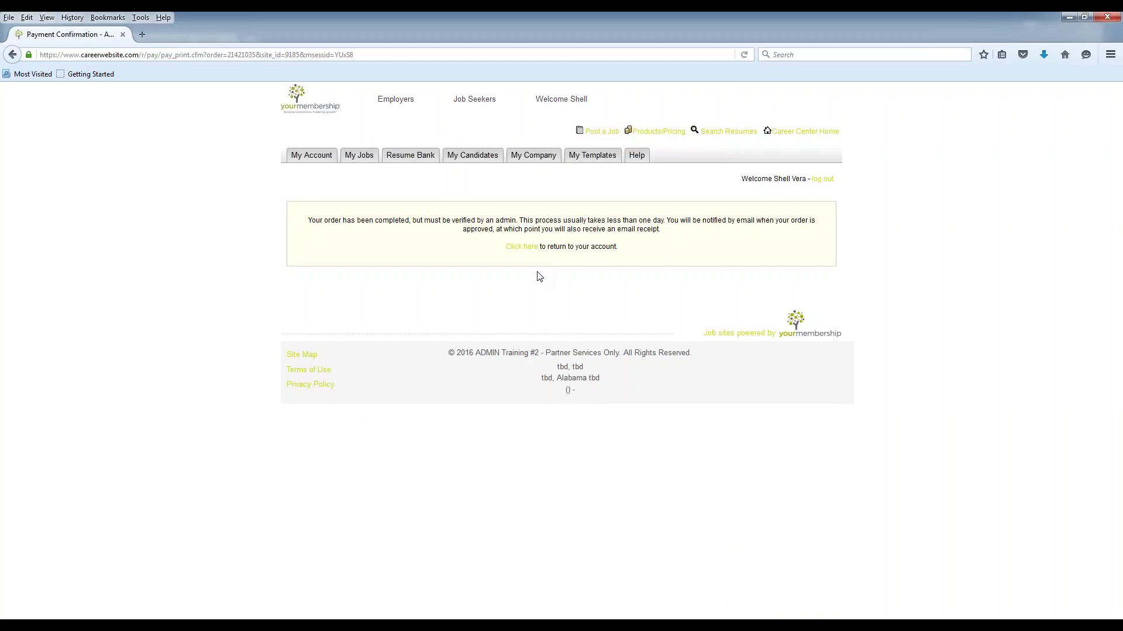
Return from the order confirmation to the My Account dashboard and scan it.
{"action": "left_click", "coordinate": [528, 250]}
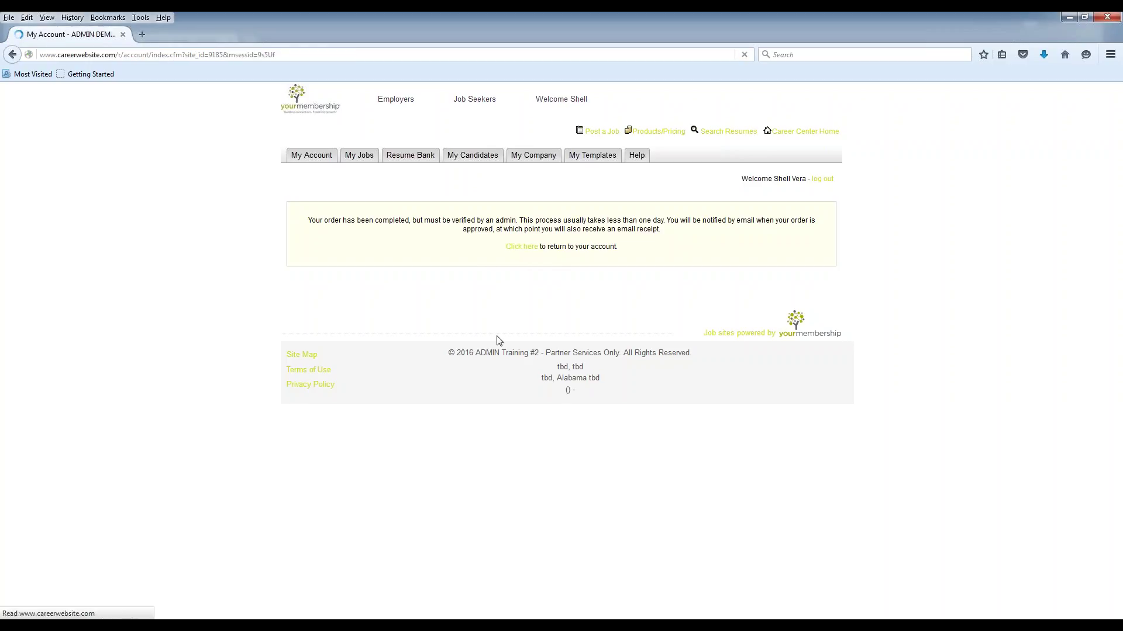
{"action": "scroll", "coordinate": [499, 341], "scroll_direction": "down", "scroll_amount": 2}
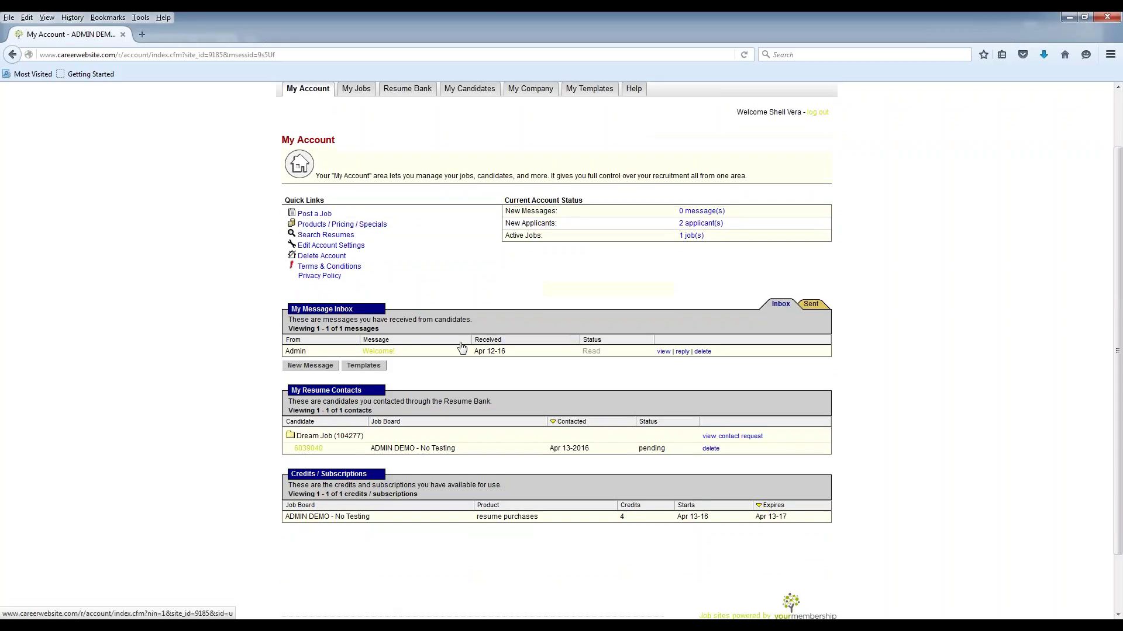
{"action": "scroll", "coordinate": [385, 432], "scroll_direction": "down", "scroll_amount": 1}
{"action": "scroll", "coordinate": [385, 433], "scroll_direction": "down", "scroll_amount": 1}
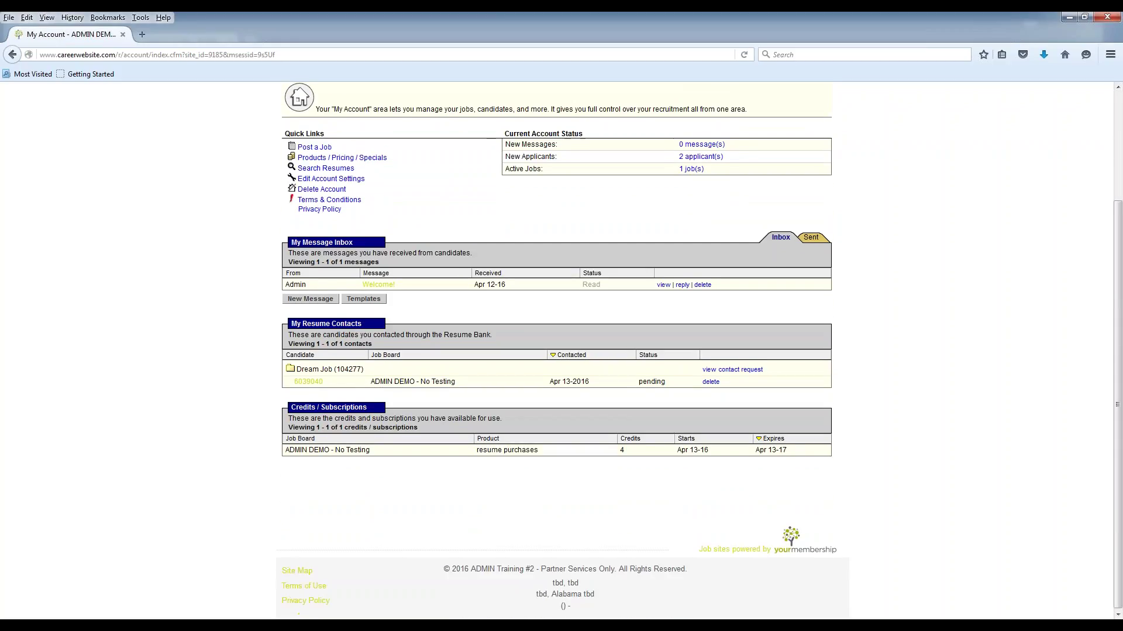
{"action": "scroll", "coordinate": [555, 350], "scroll_direction": "up", "scroll_amount": 3}
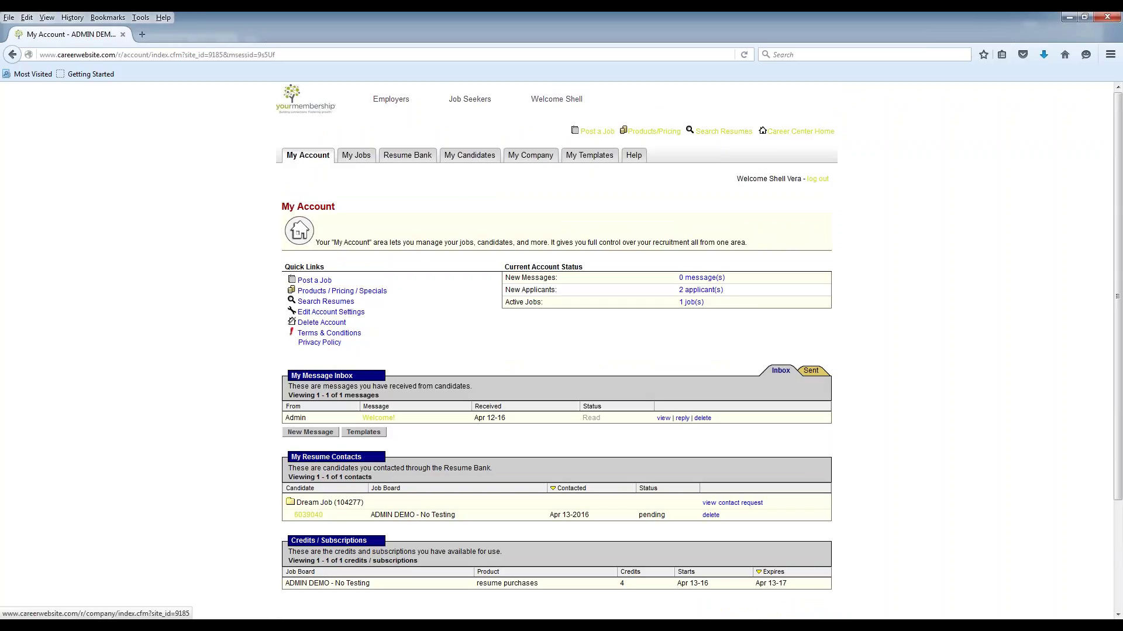
View Test Company's My Company page and full profile, then return to My Company.
{"action": "left_click", "coordinate": [522, 159]}
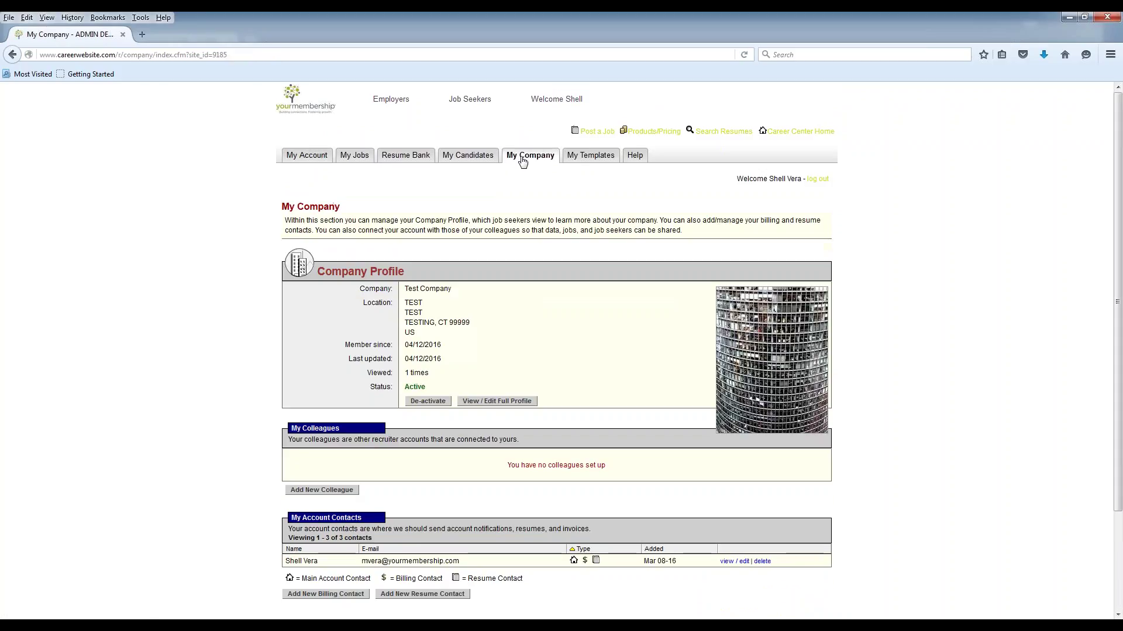
{"action": "scroll", "coordinate": [544, 292], "scroll_direction": "down", "scroll_amount": 2}
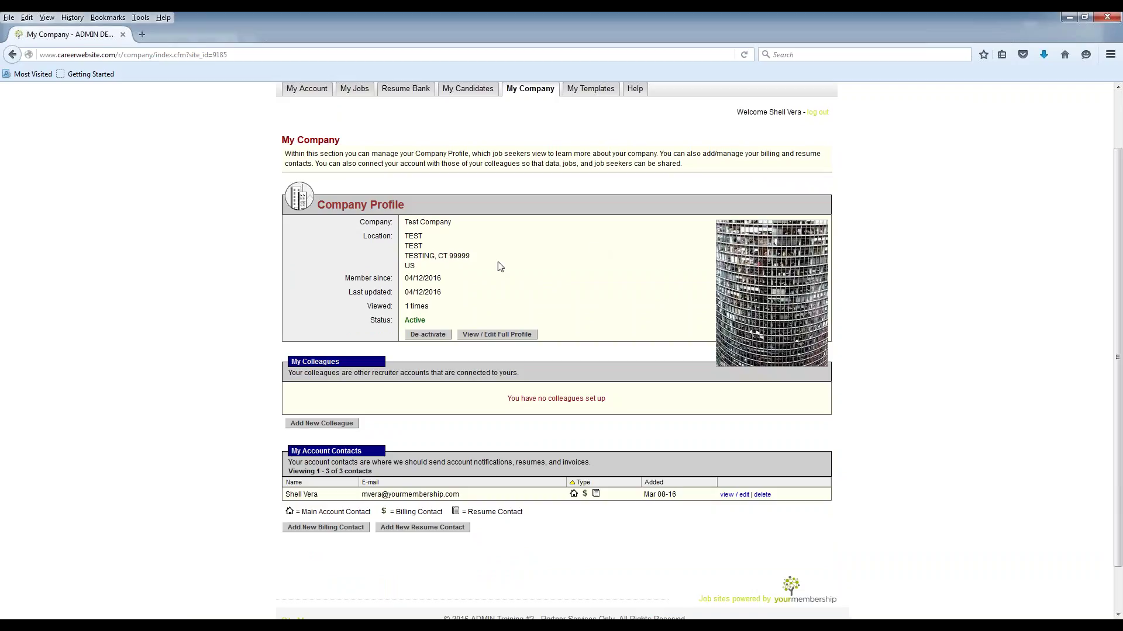
{"action": "left_click", "coordinate": [487, 332]}
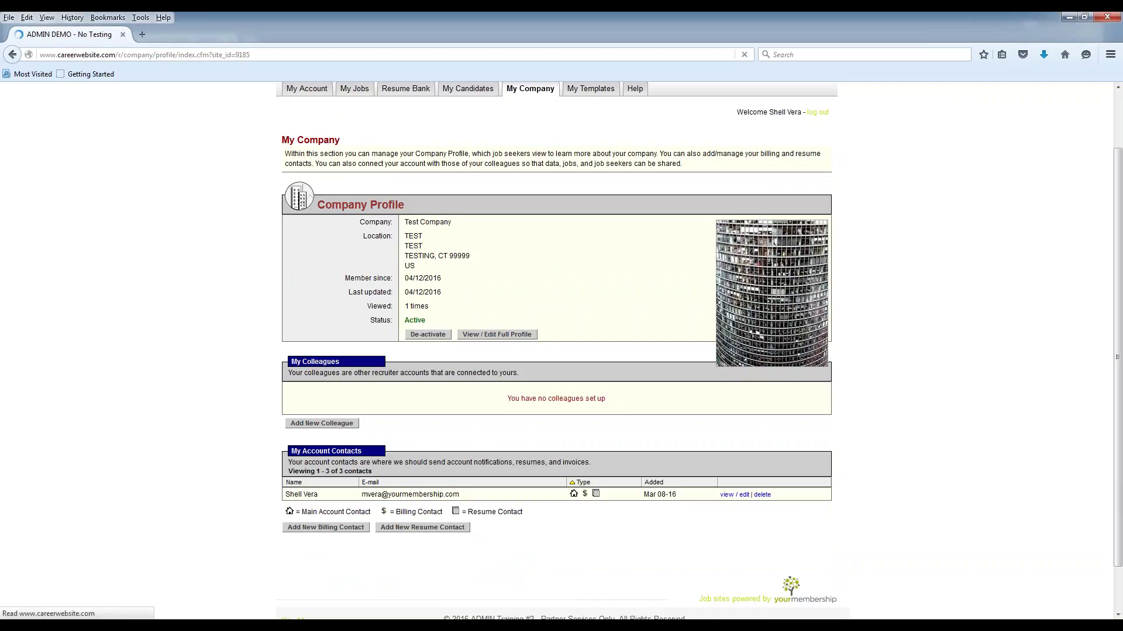
{"action": "left_click", "coordinate": [534, 157]}
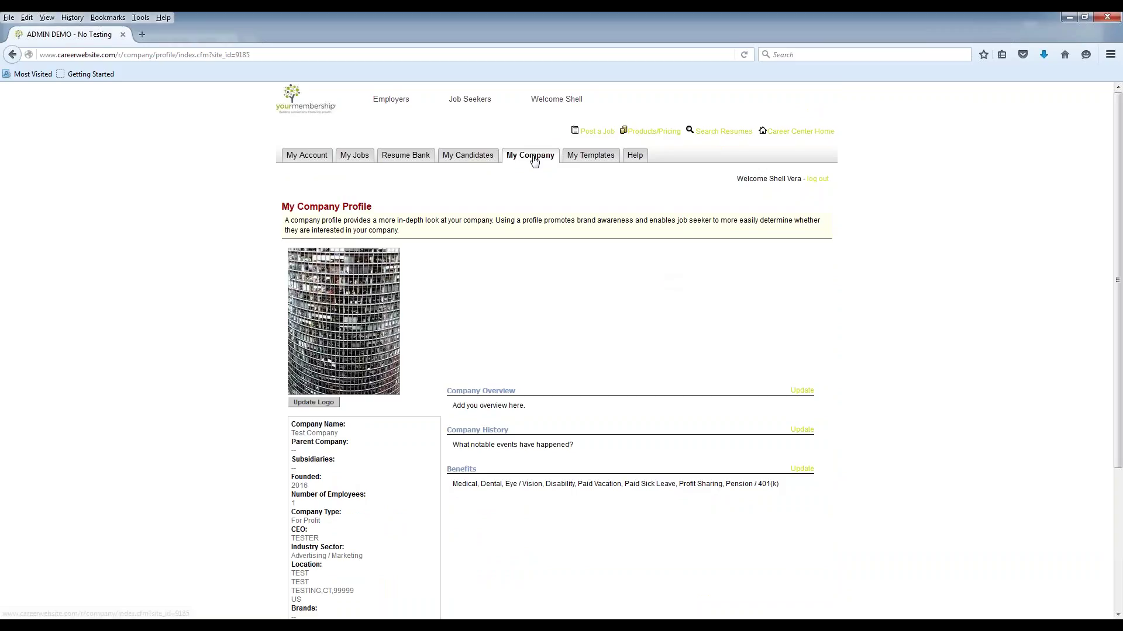
{"action": "scroll", "coordinate": [485, 362], "scroll_direction": "down", "scroll_amount": 3}
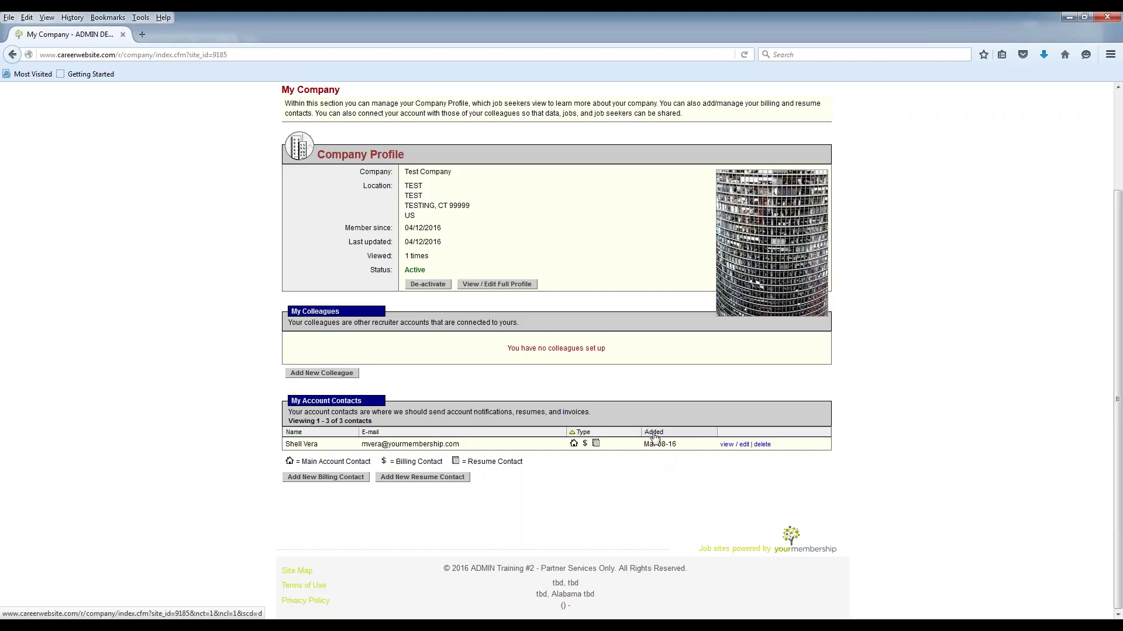
{"action": "scroll", "coordinate": [655, 493], "scroll_direction": "up", "scroll_amount": 3}
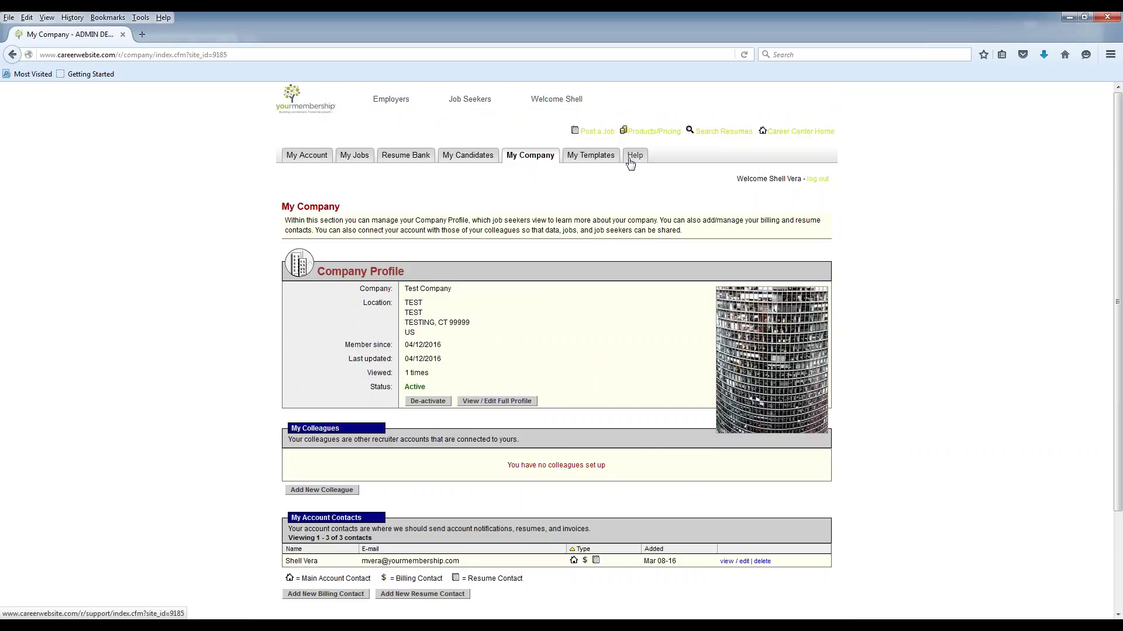
{"action": "mouse_move", "coordinate": [390, 99]}
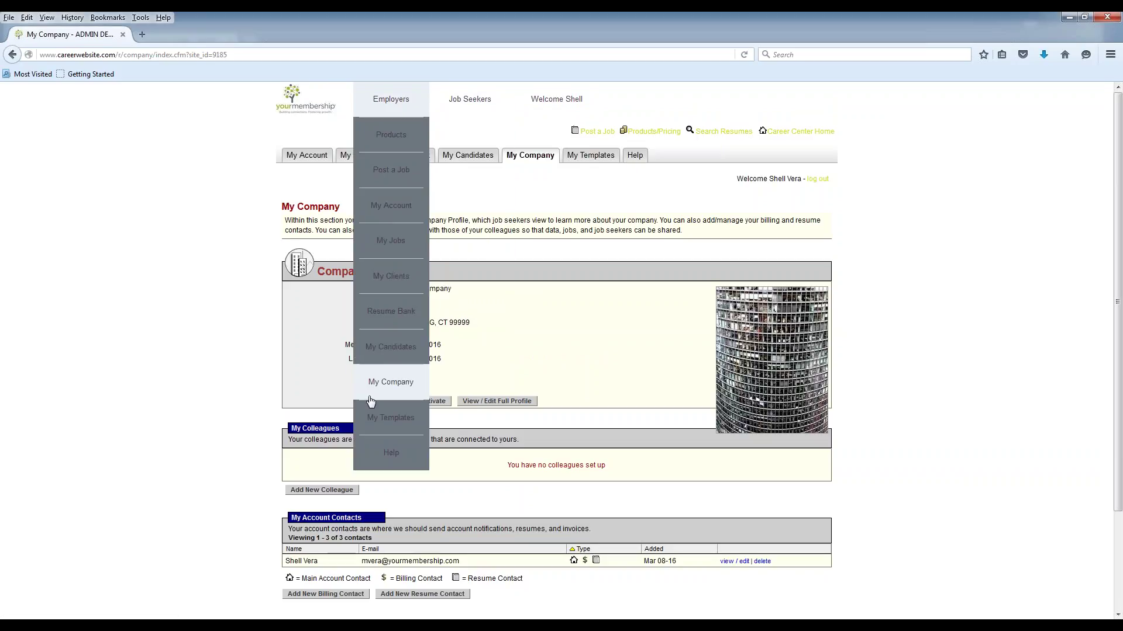
Browse the Employer Support Center FAQs and ticket form, then go to Career Center Home.
{"action": "left_click", "coordinate": [383, 455]}
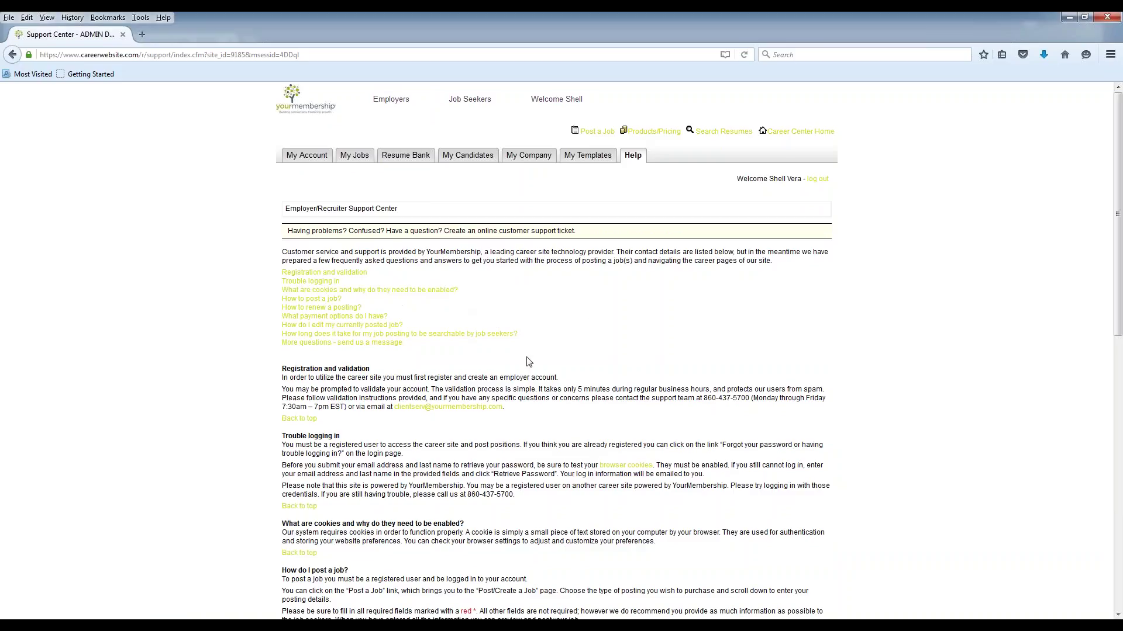
{"action": "scroll", "coordinate": [336, 363], "scroll_direction": "down", "scroll_amount": 5}
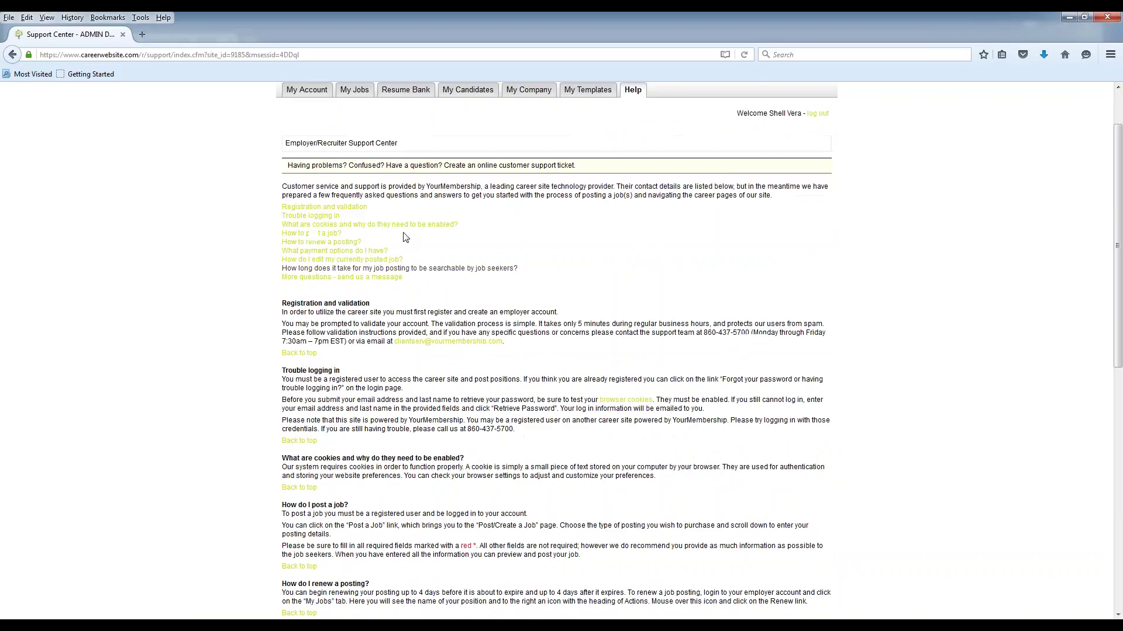
{"action": "scroll", "coordinate": [337, 363], "scroll_direction": "down", "scroll_amount": 9}
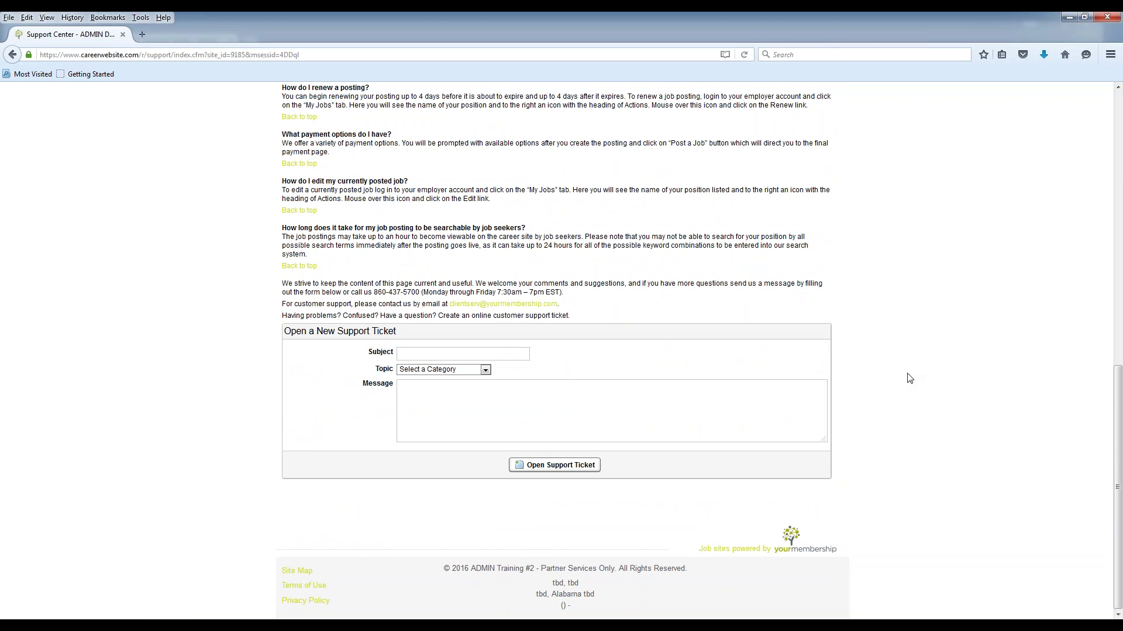
{"action": "scroll", "coordinate": [909, 378], "scroll_direction": "up", "scroll_amount": 15}
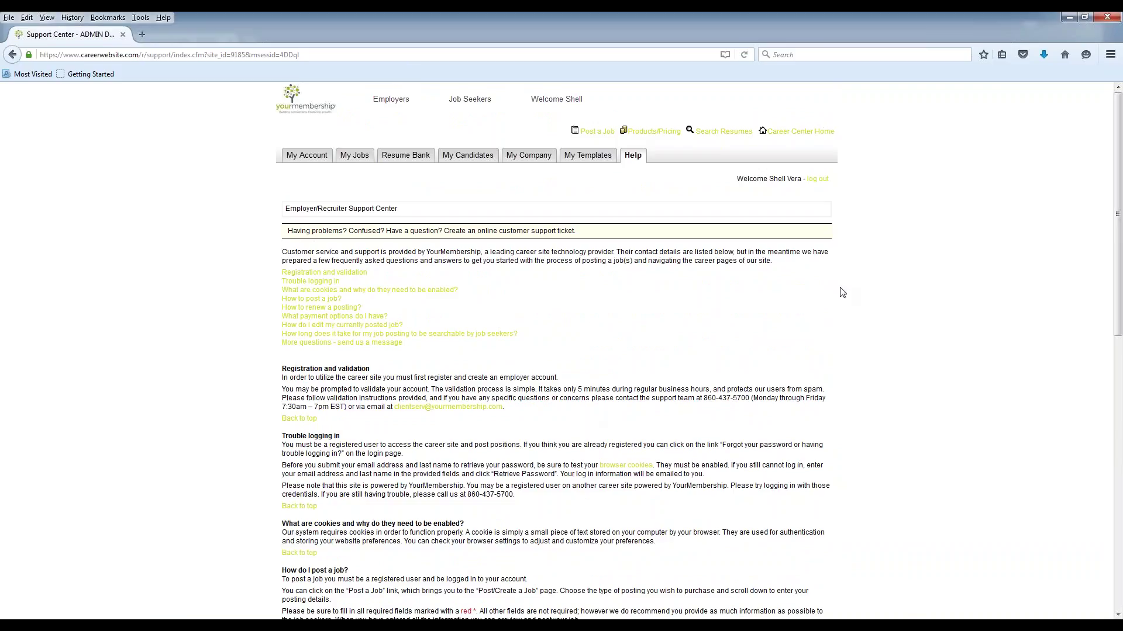
{"action": "left_click", "coordinate": [804, 134]}
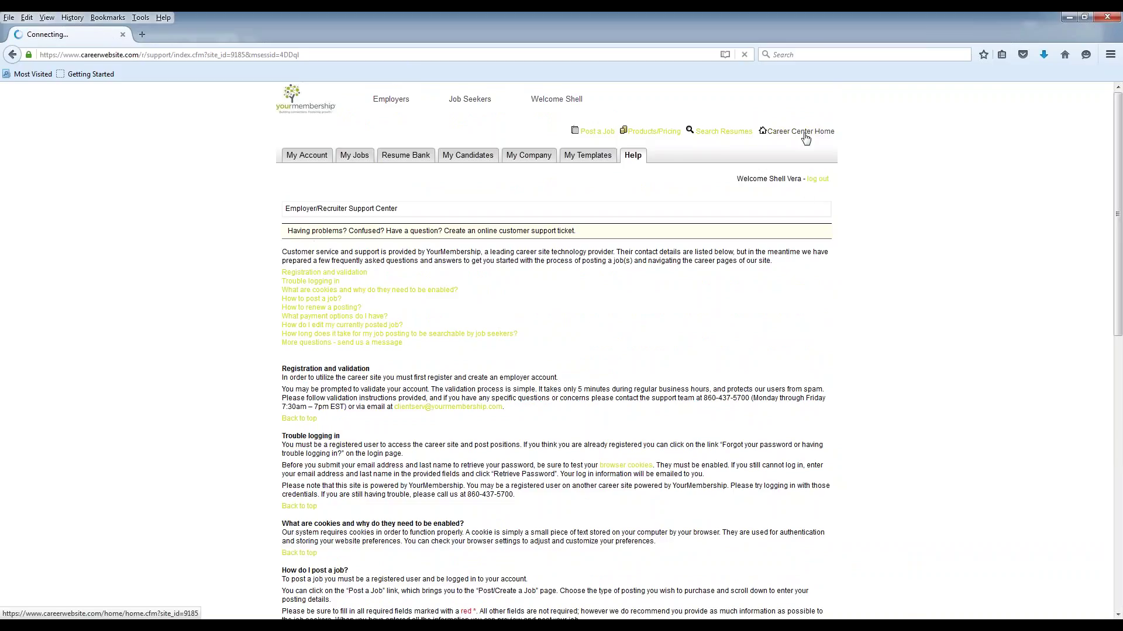